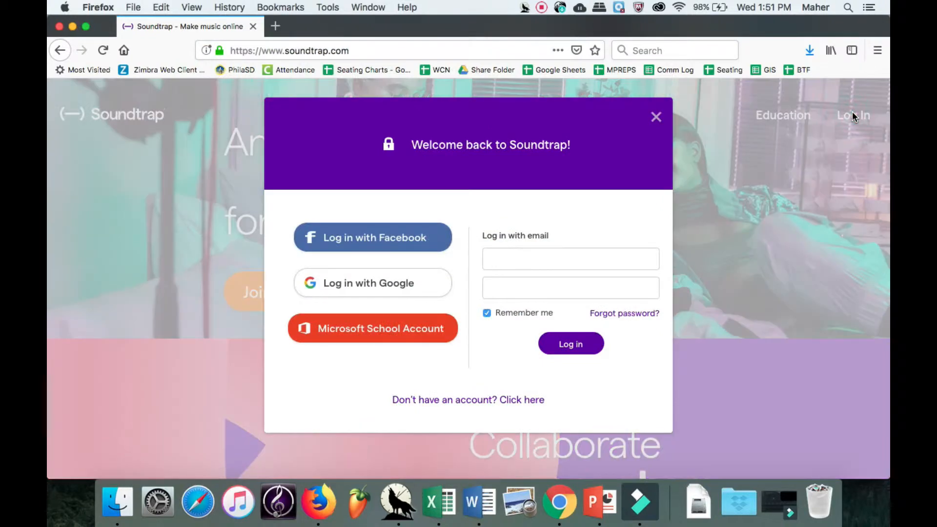
Log in to Soundtrap with the school email account and its password, then enter the studio.
click(595, 261)
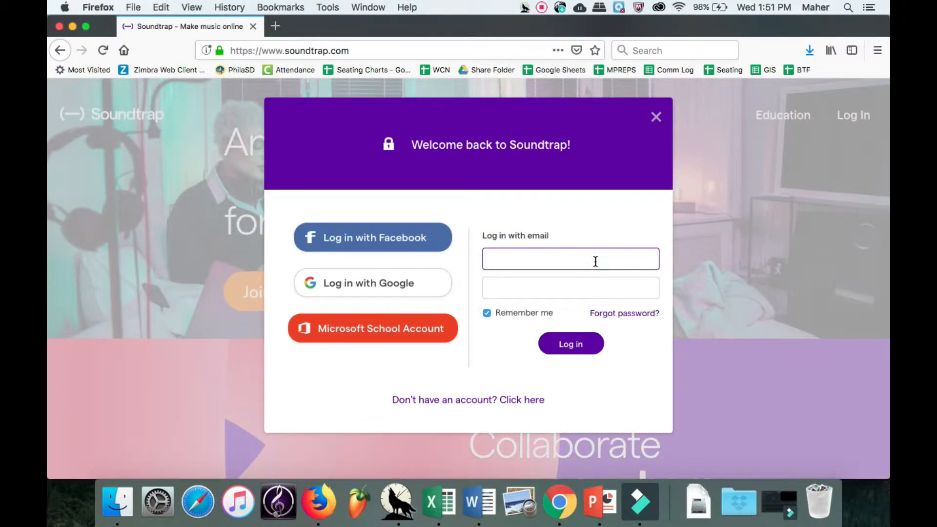
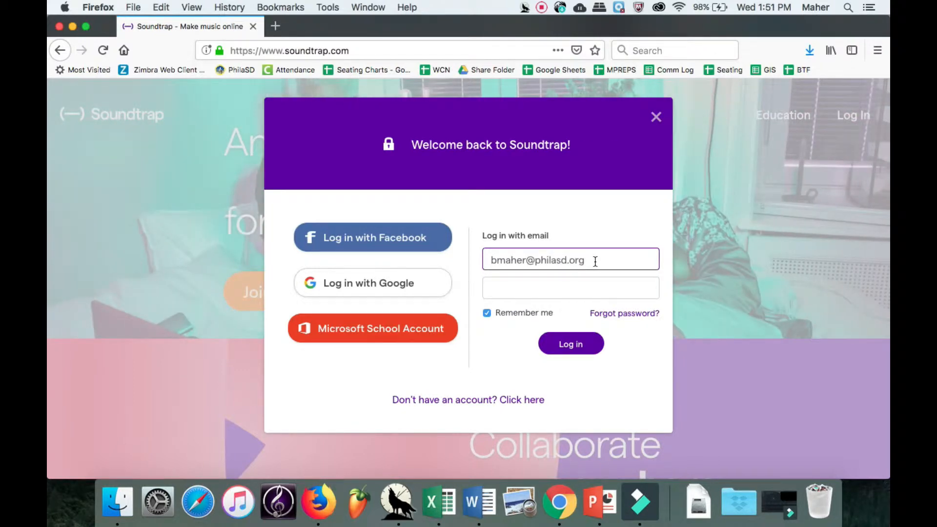
key(Tab)
text(••)
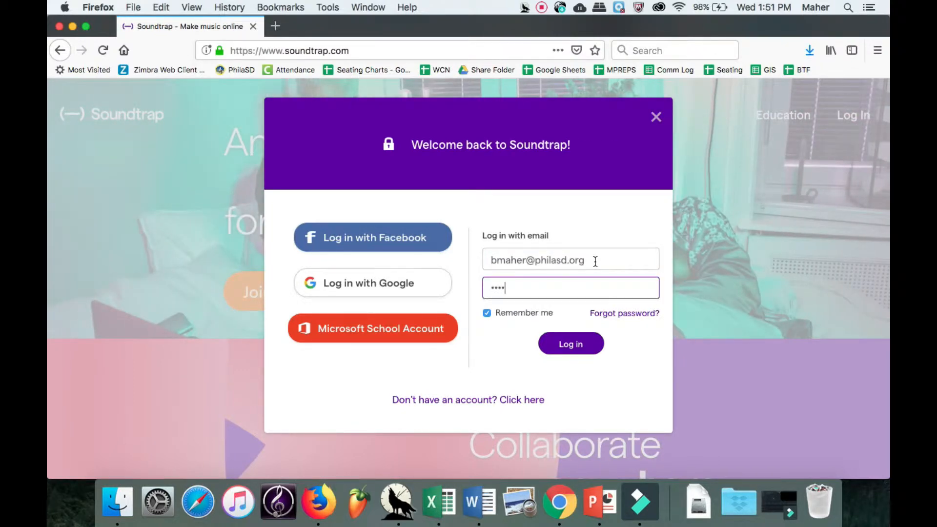
click(594, 340)
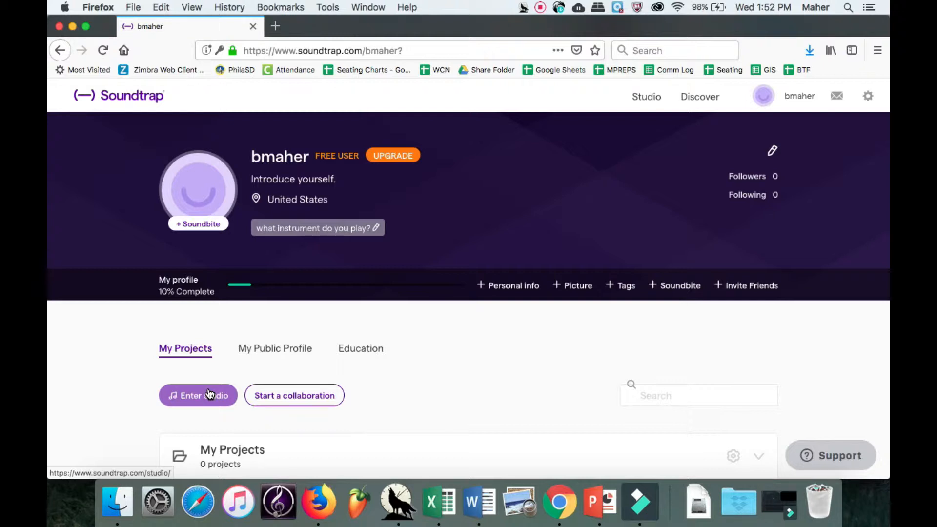
click(186, 397)
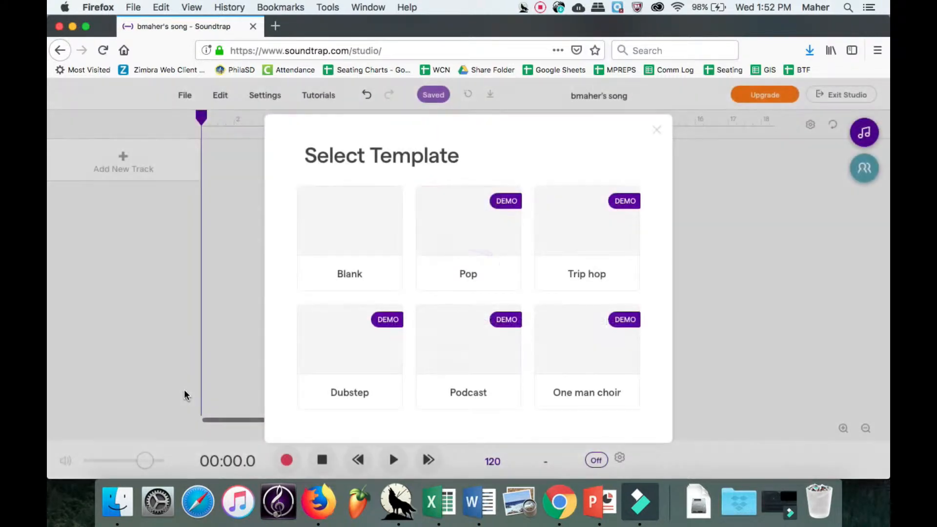
Pick the Blank template to get an empty project at tempo 120.
click(355, 223)
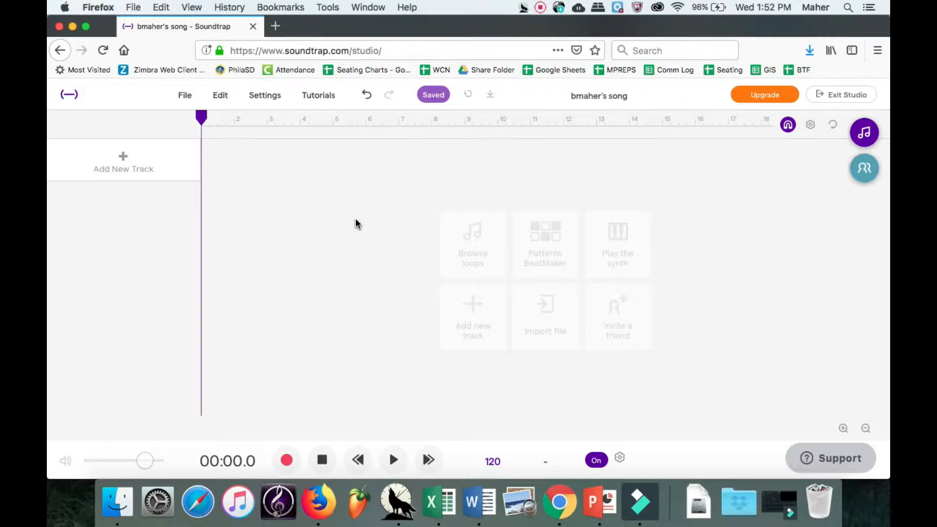
Go to google.com/drive in a new tab and open Google Drive.
click(276, 26)
text(google.com/drive)
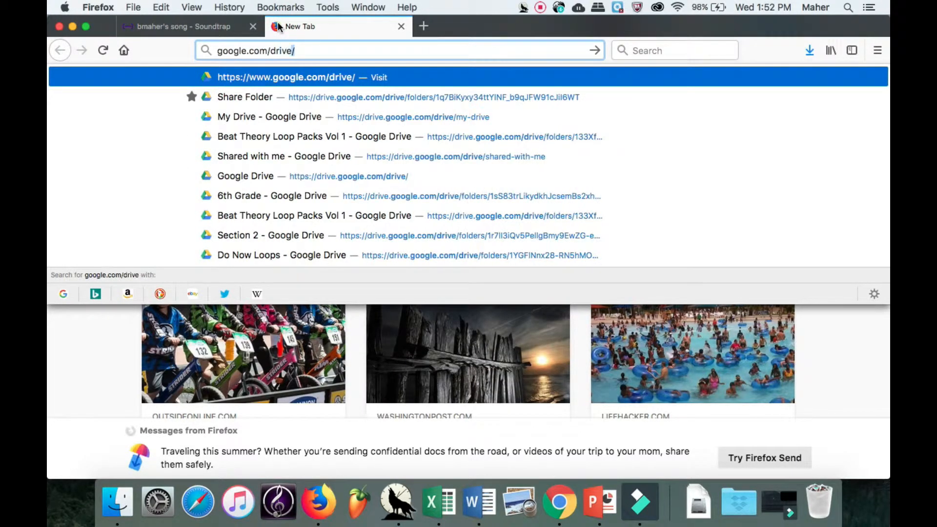
key(Return)
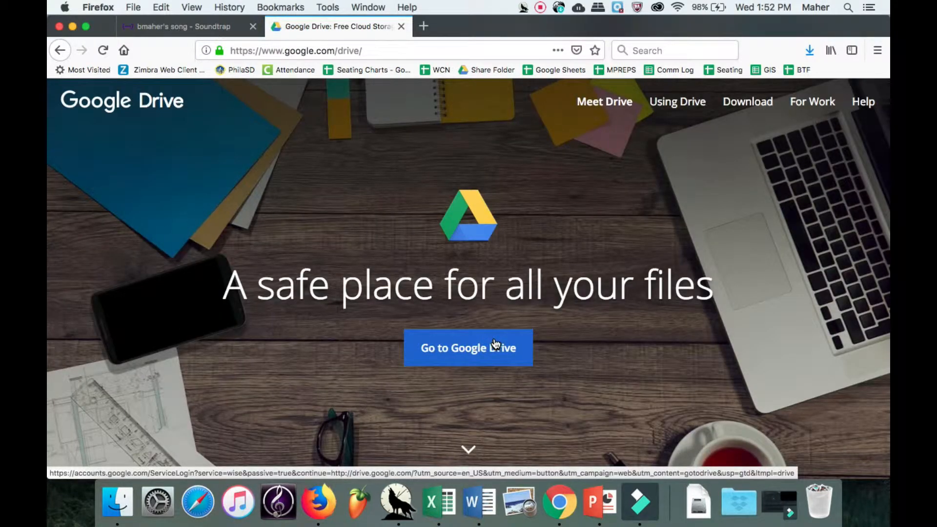
click(494, 343)
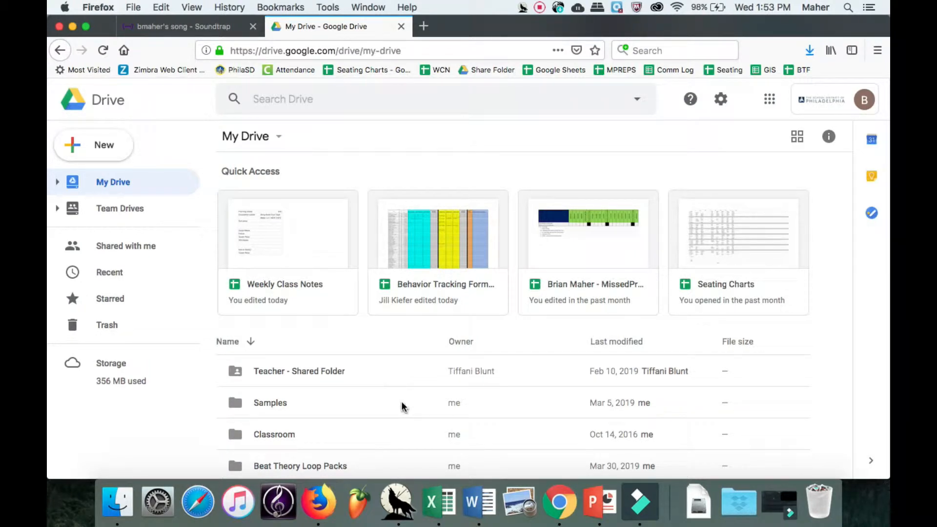
Download the Samples folder as a zip and save it to Downloads.
click(403, 407)
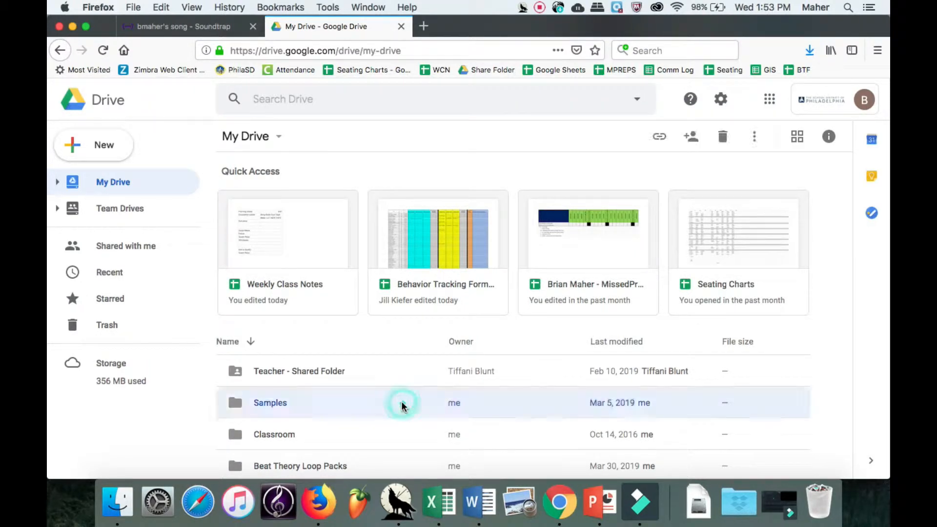
click(753, 139)
click(677, 341)
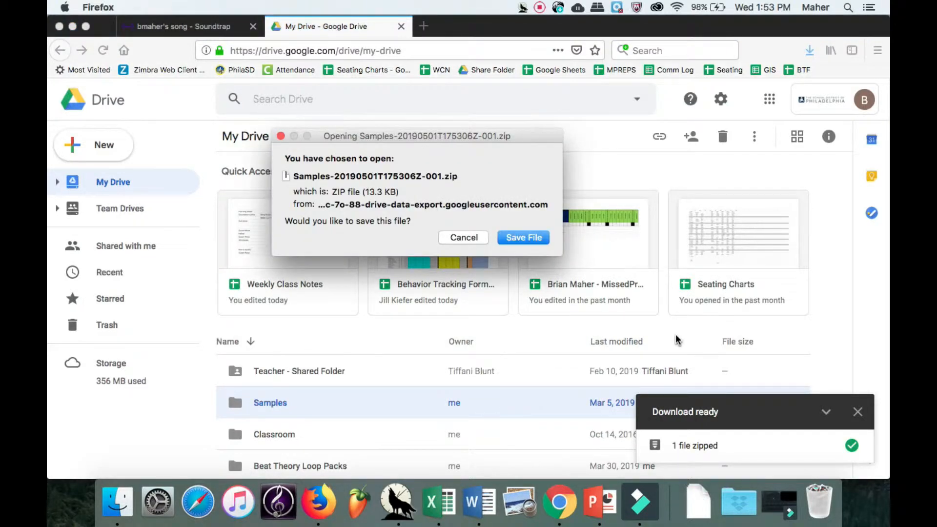
click(533, 238)
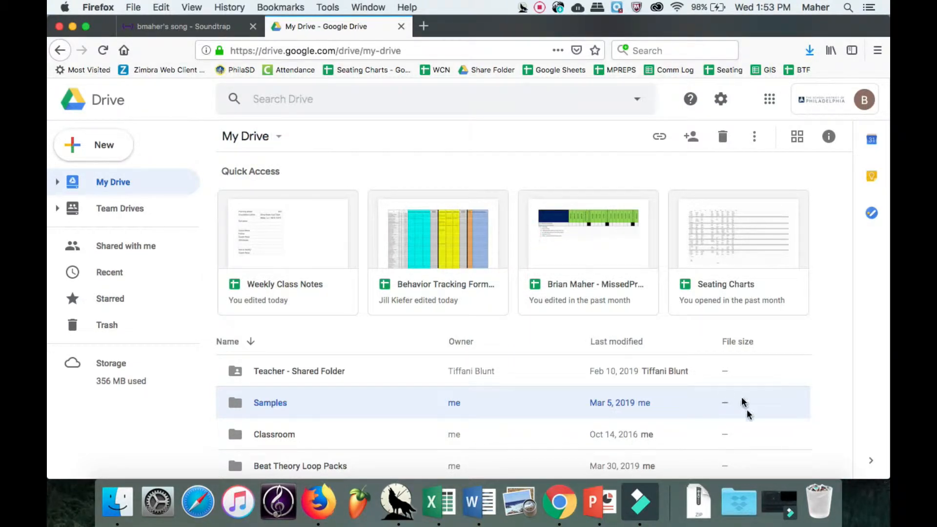
click(698, 501)
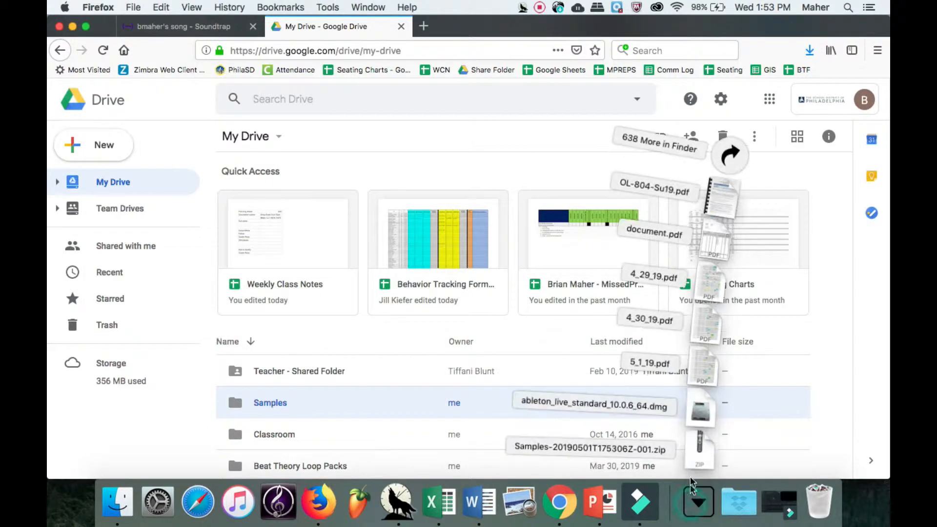
Unzip Samples, preview 210 Sample 1, 220 Sample 2 and 313 Sample 1.mp3, then close Finder.
click(698, 449)
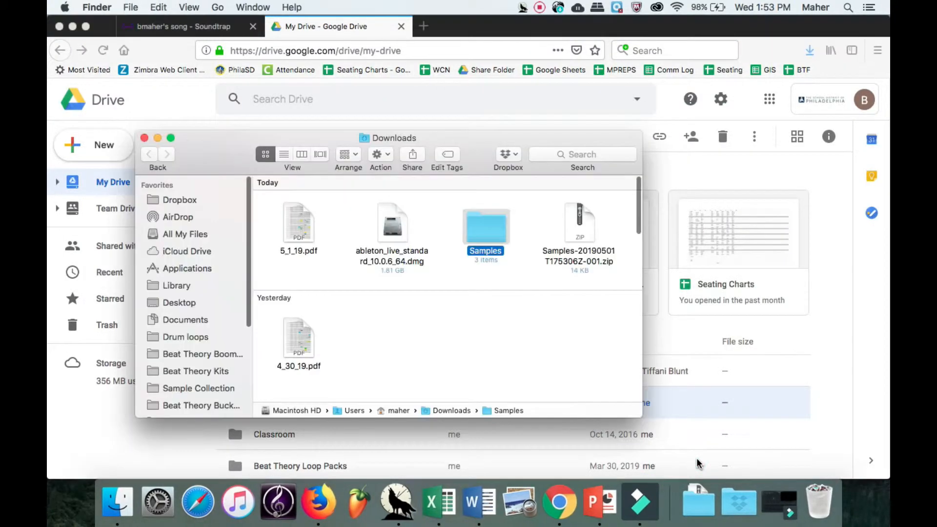
double_click(479, 215)
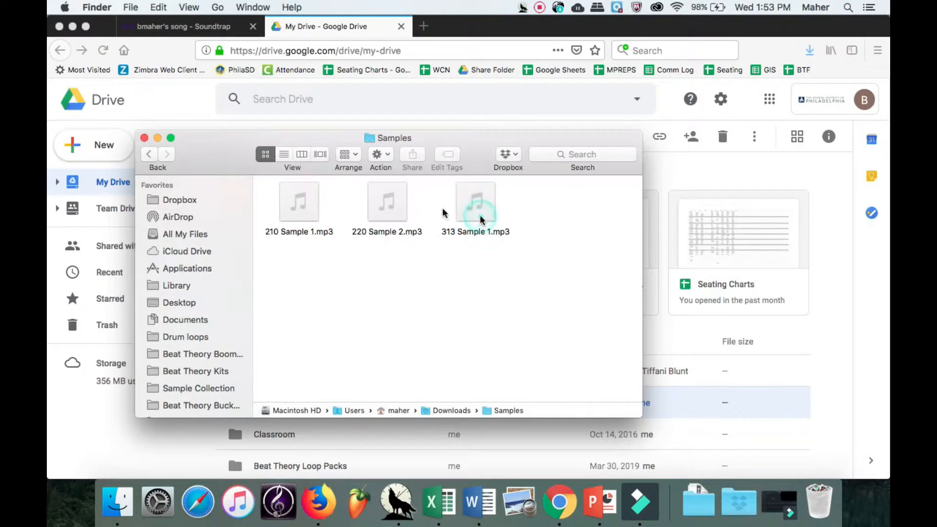
mouse_move(300, 206)
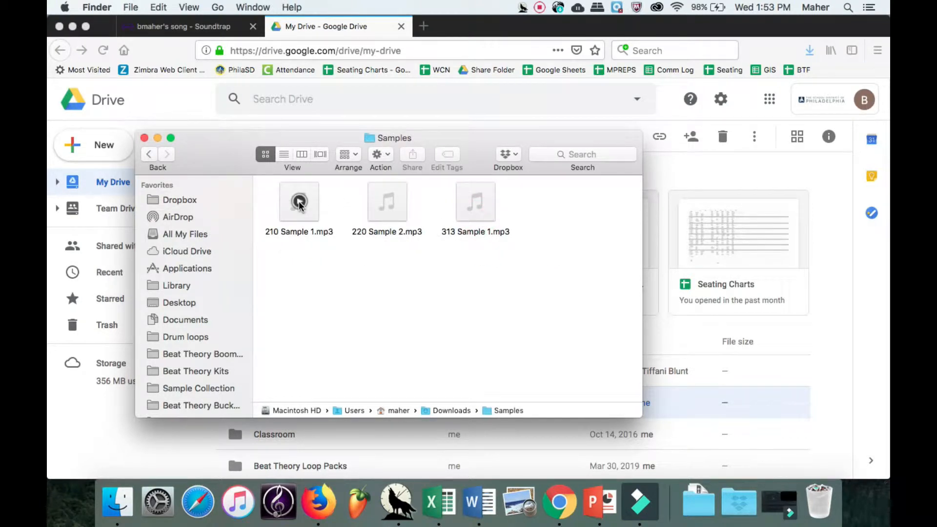
click(299, 202)
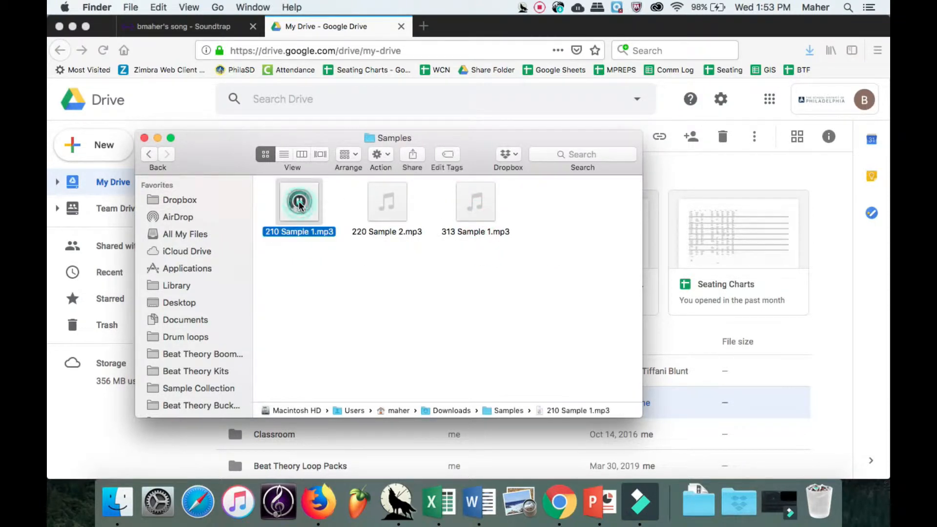
click(387, 201)
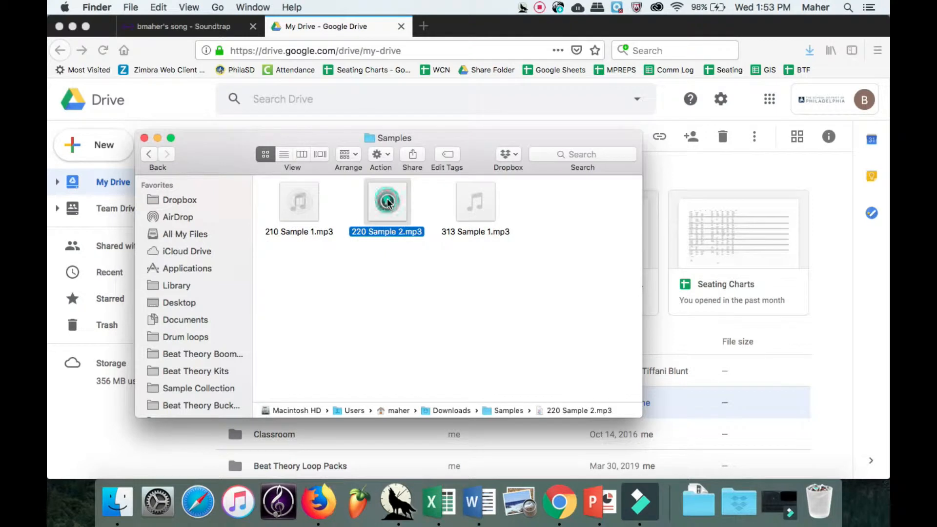
click(475, 202)
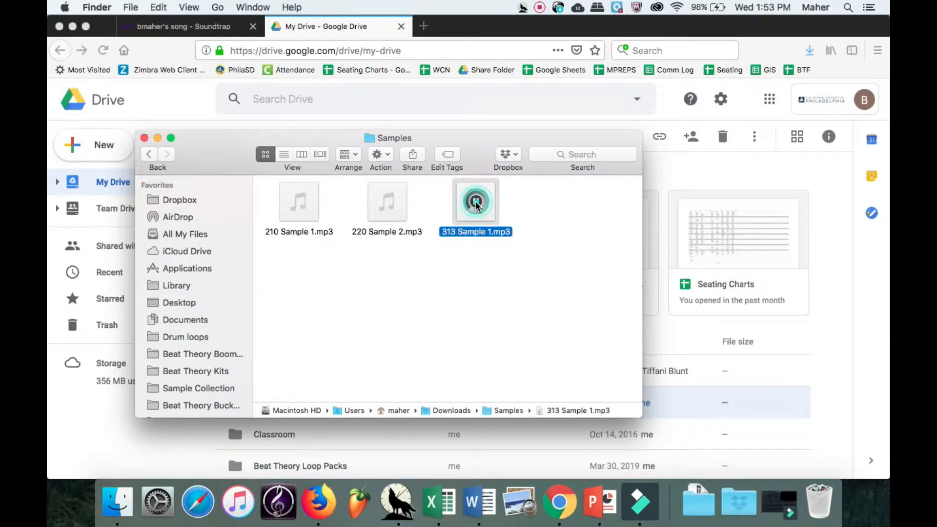
click(157, 139)
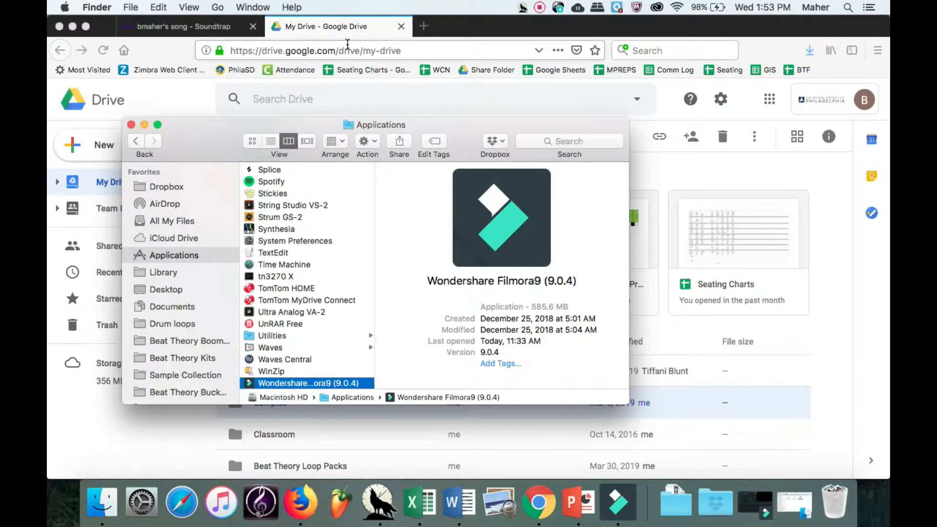
click(131, 124)
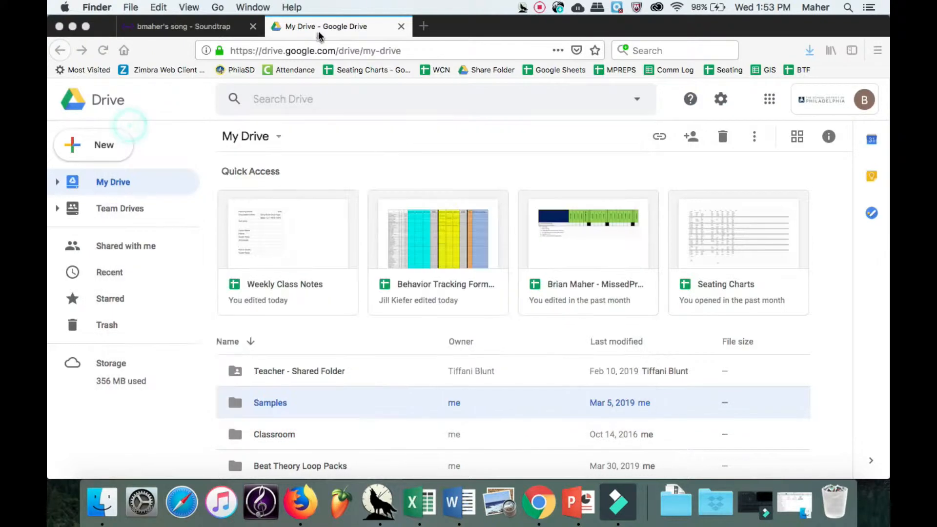
click(328, 49)
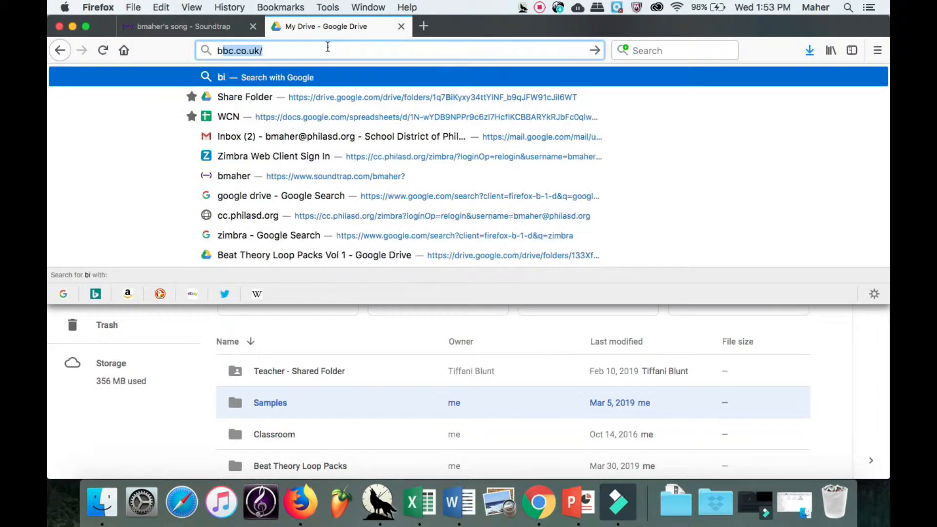
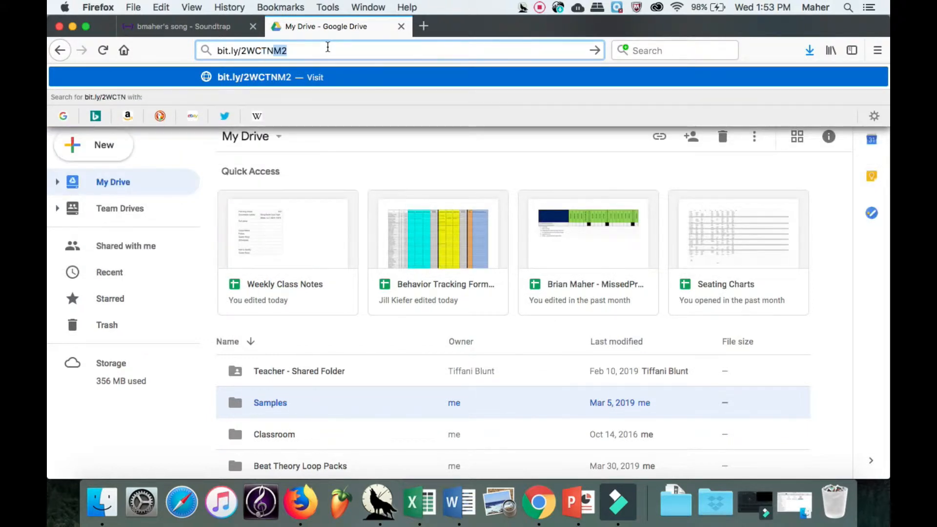
key(Return)
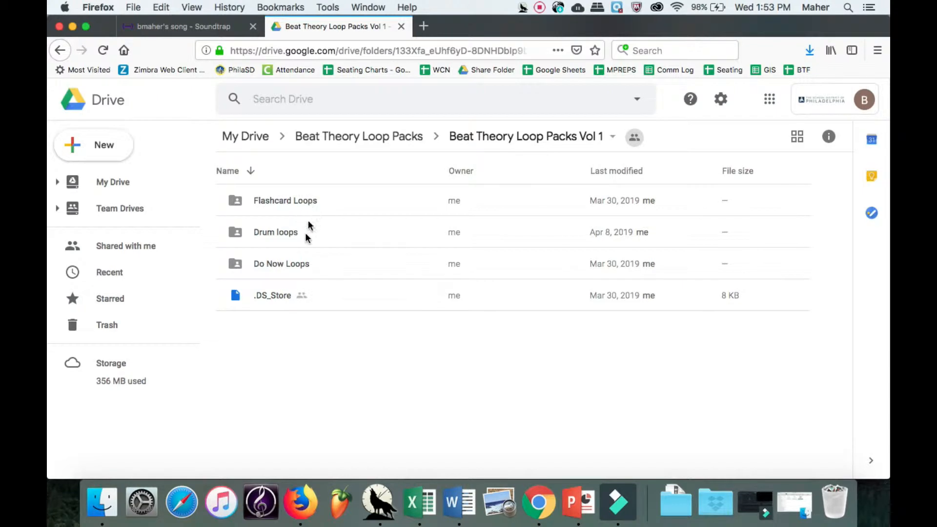
double_click(315, 259)
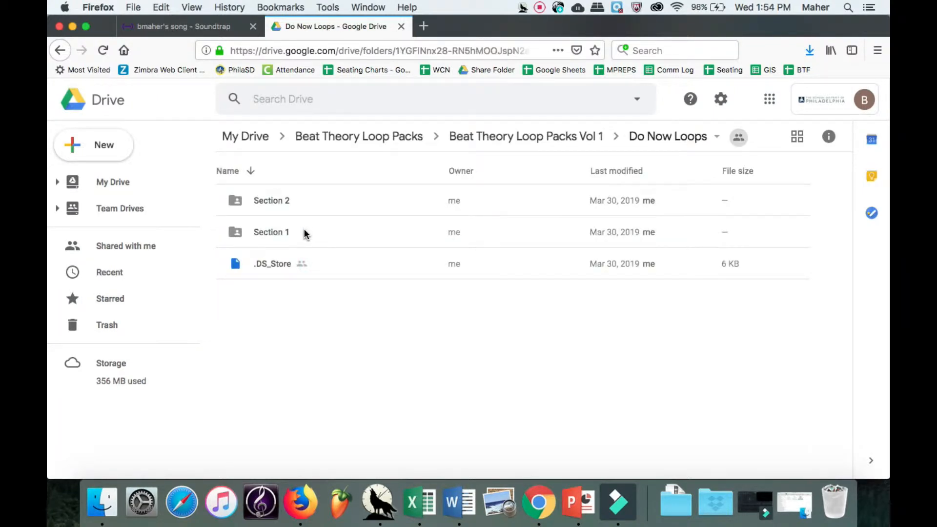
double_click(304, 198)
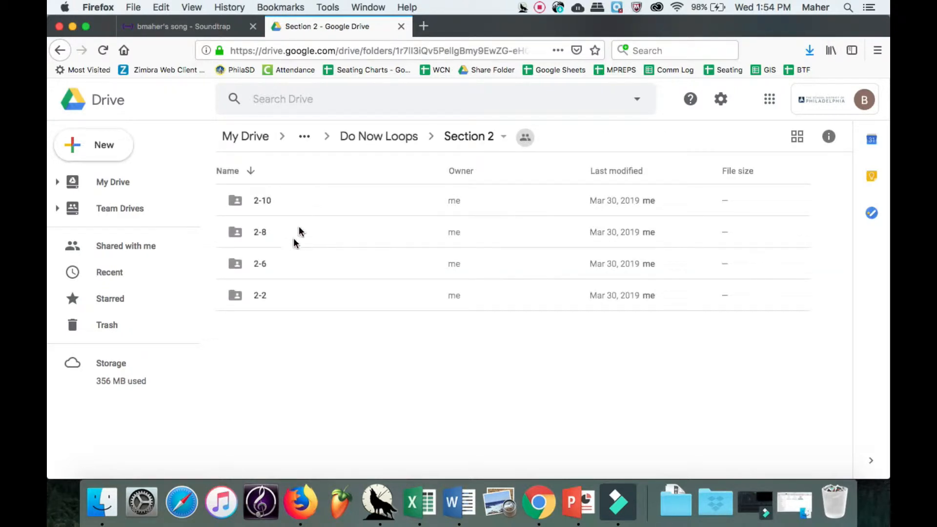
double_click(292, 210)
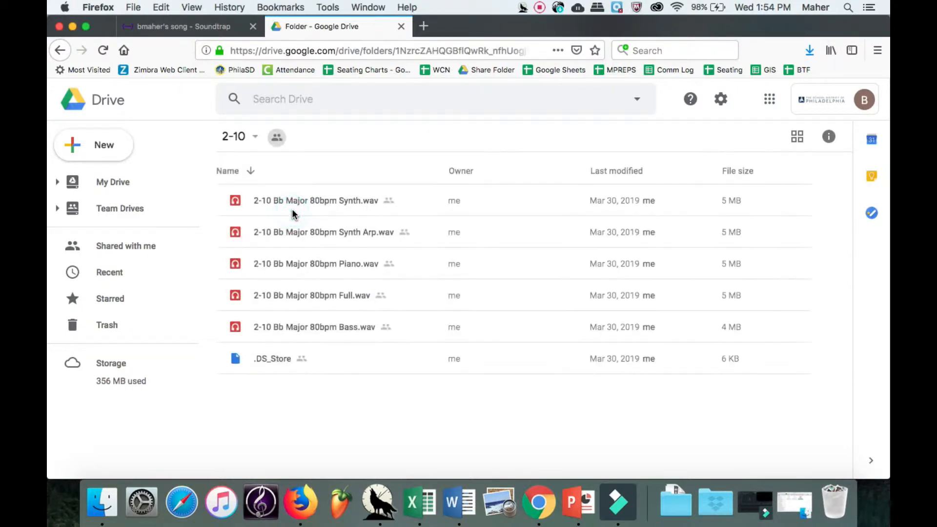
Preview 2-10 Bb Major 80bpm Full.wav with the volume raised, then stop it.
double_click(237, 291)
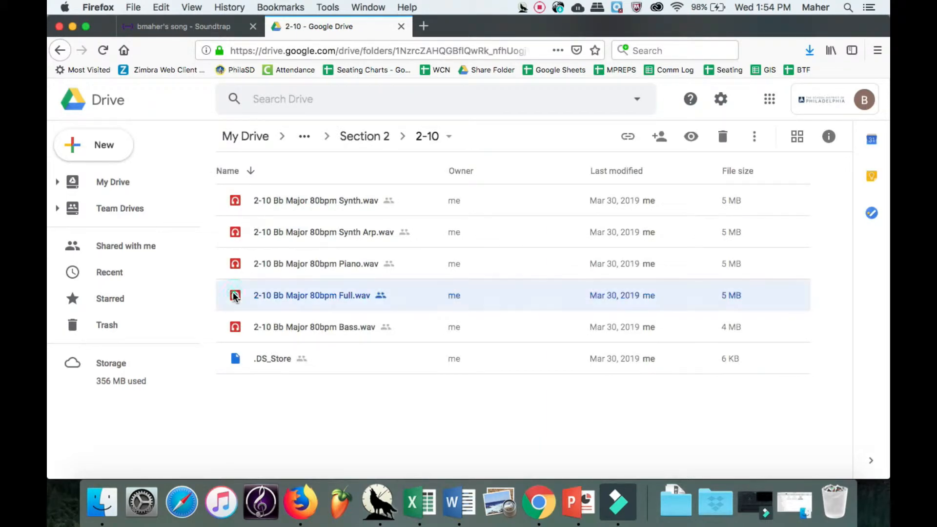
key(XF86AudioRaiseVolume)
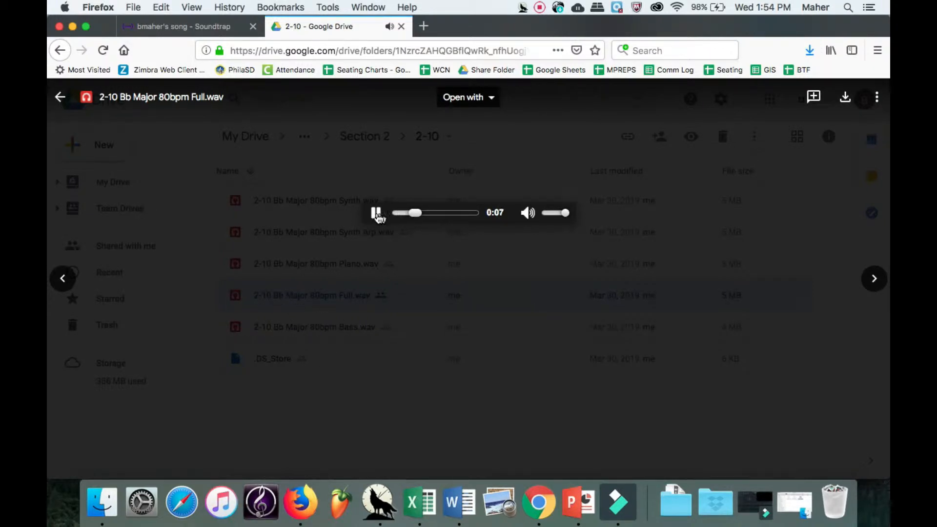
click(373, 215)
click(320, 267)
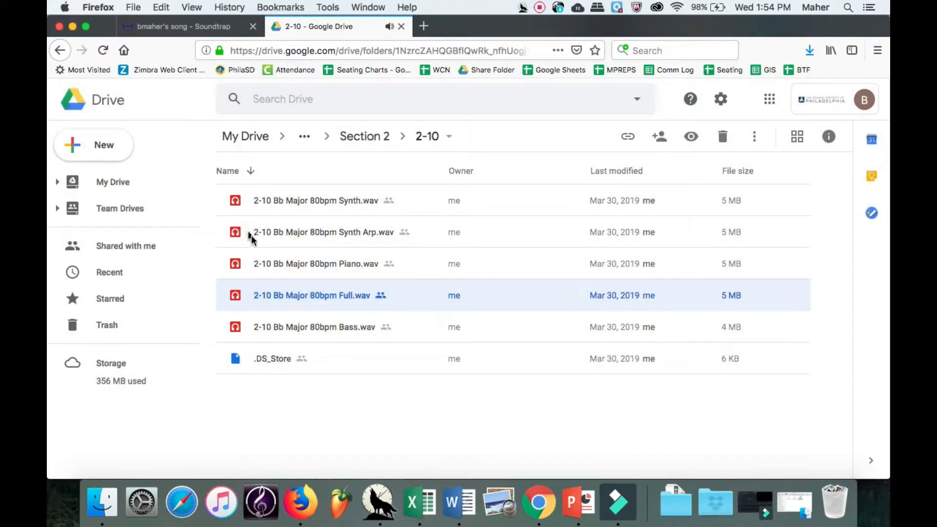
Preview the 2-10 Piano.wav loop, then open the 2-2 folder from Section 2.
double_click(279, 264)
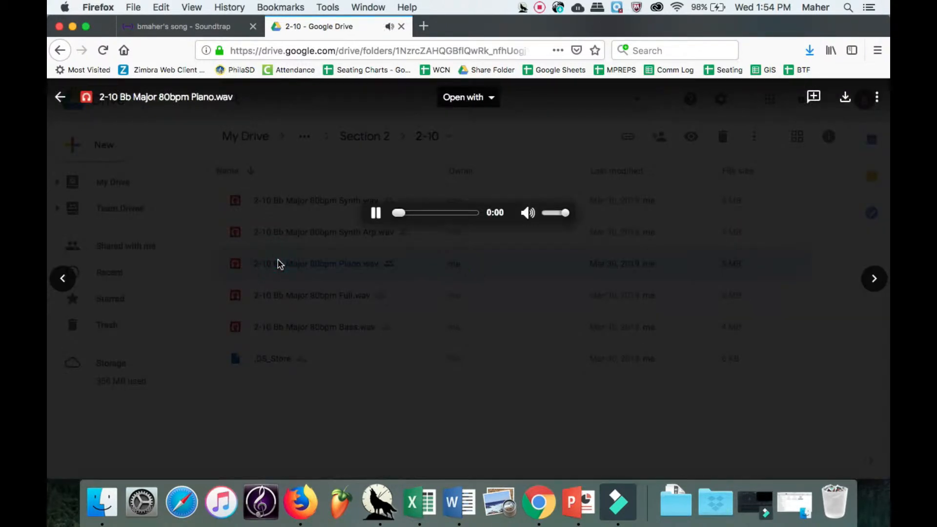
click(311, 271)
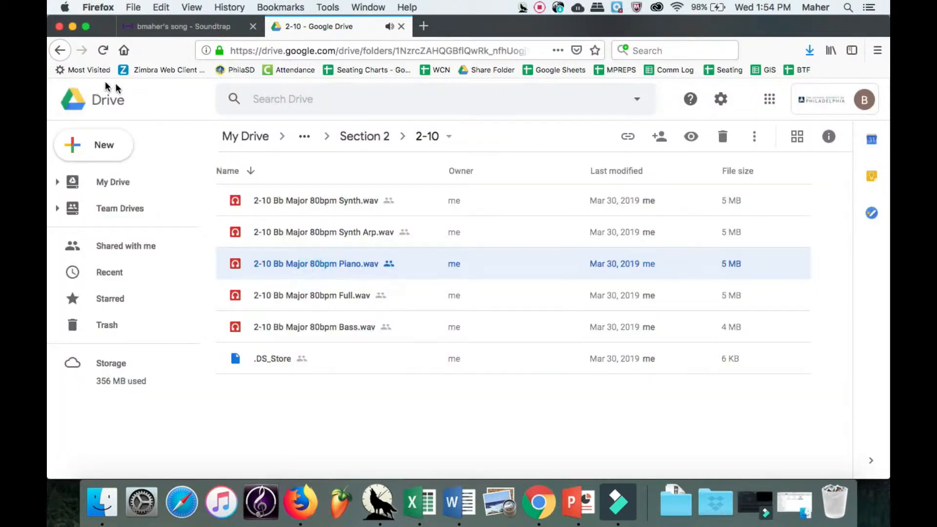
click(376, 136)
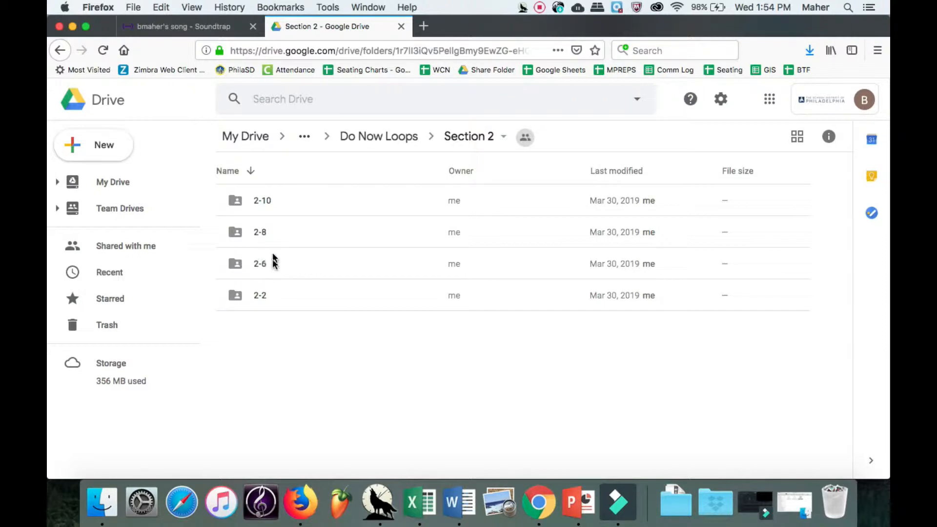
click(270, 293)
double_click(270, 294)
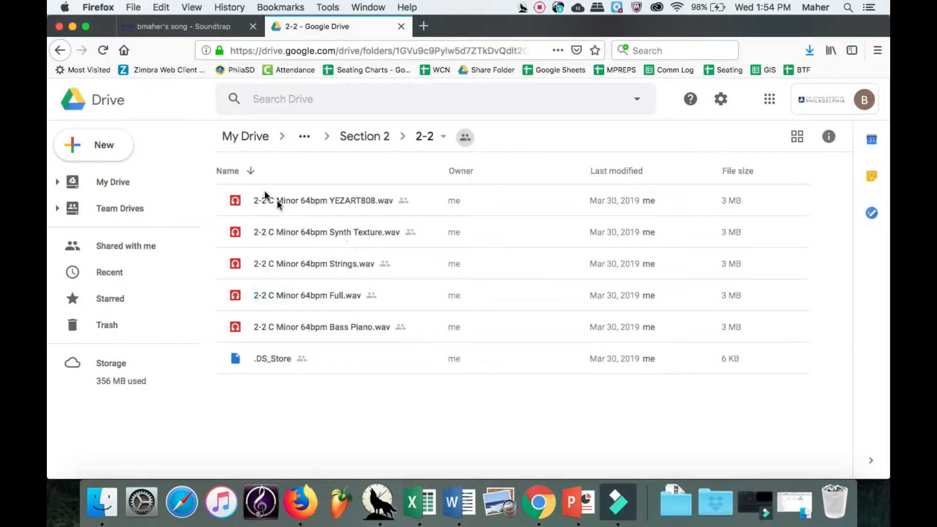
Open 2-6 > Loop 1 and preview its Full.wav loop.
click(385, 137)
double_click(258, 263)
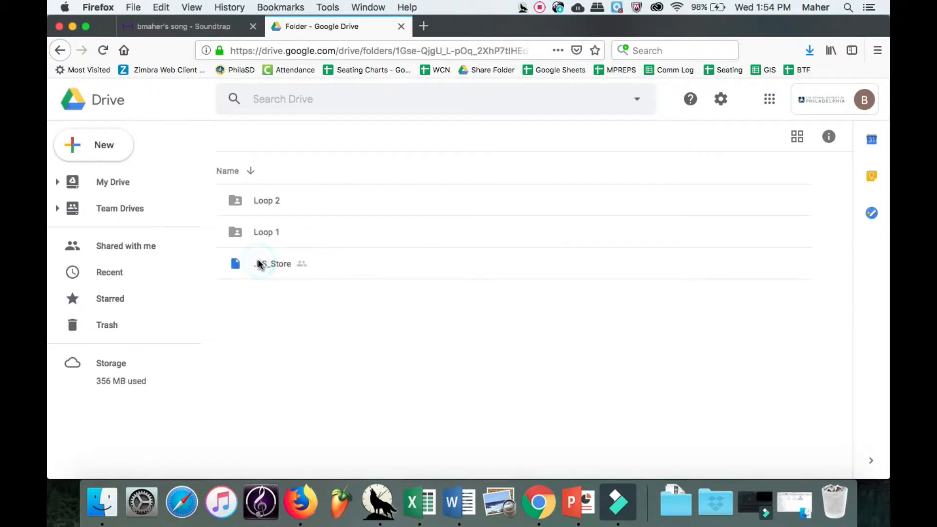
double_click(255, 231)
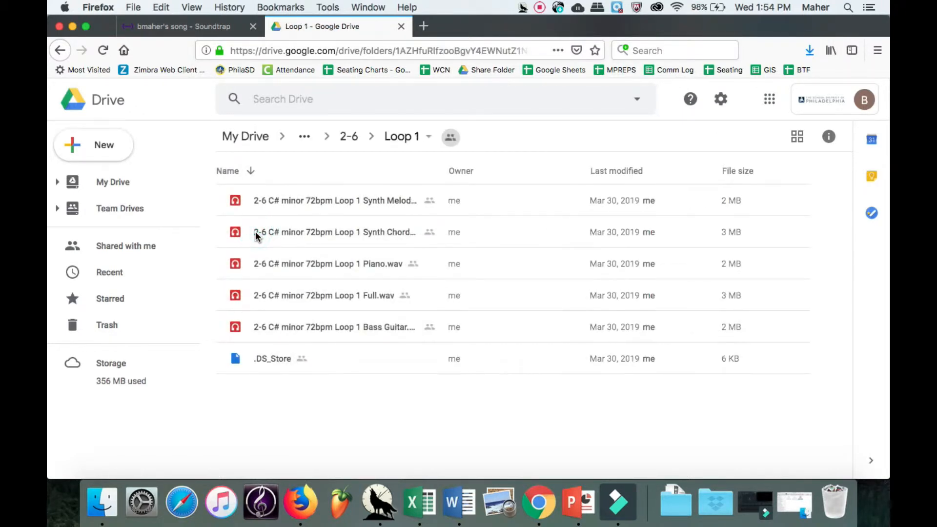
double_click(234, 295)
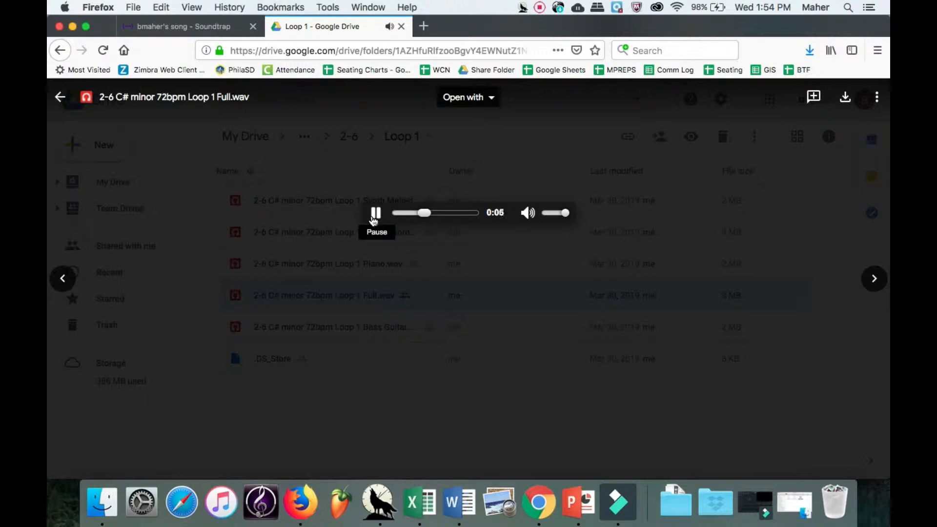
click(374, 215)
click(324, 261)
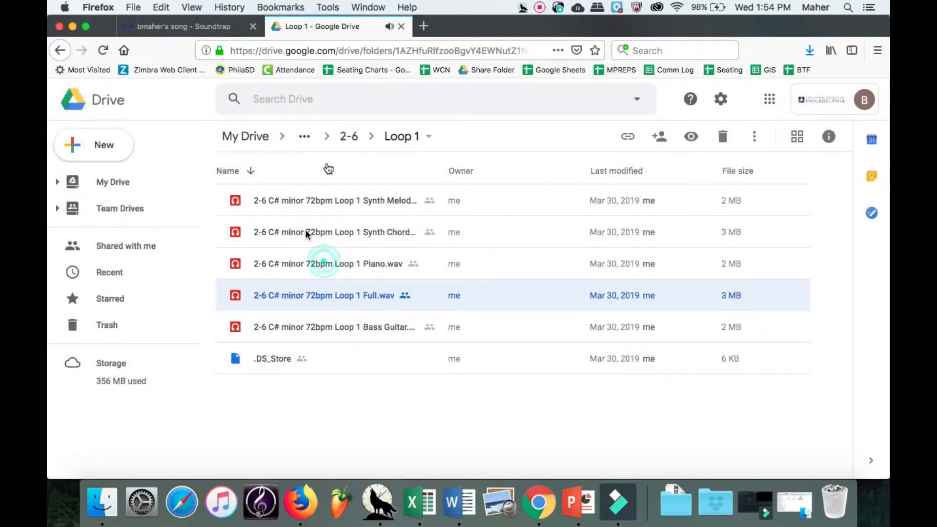
Preview Full.wav in 2-6's Loop 2 folder, then go back up to 2-6.
click(351, 137)
double_click(269, 201)
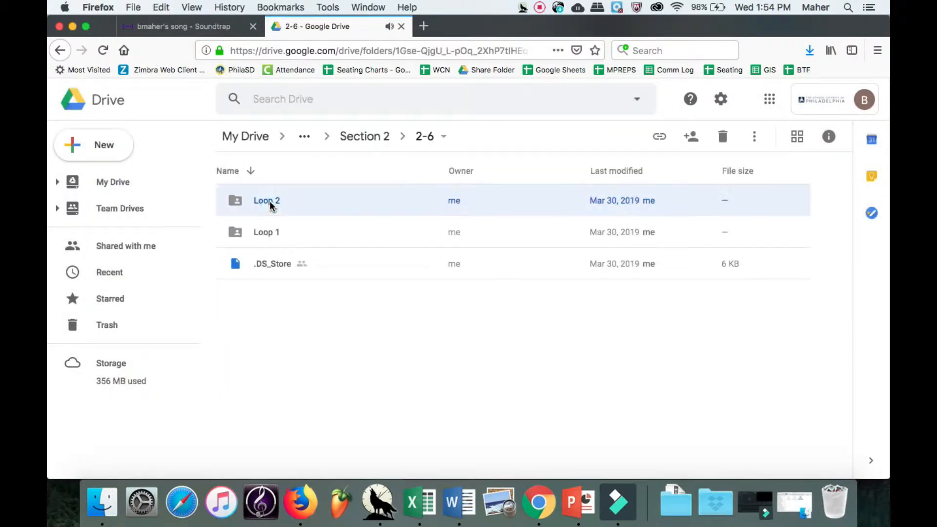
double_click(298, 327)
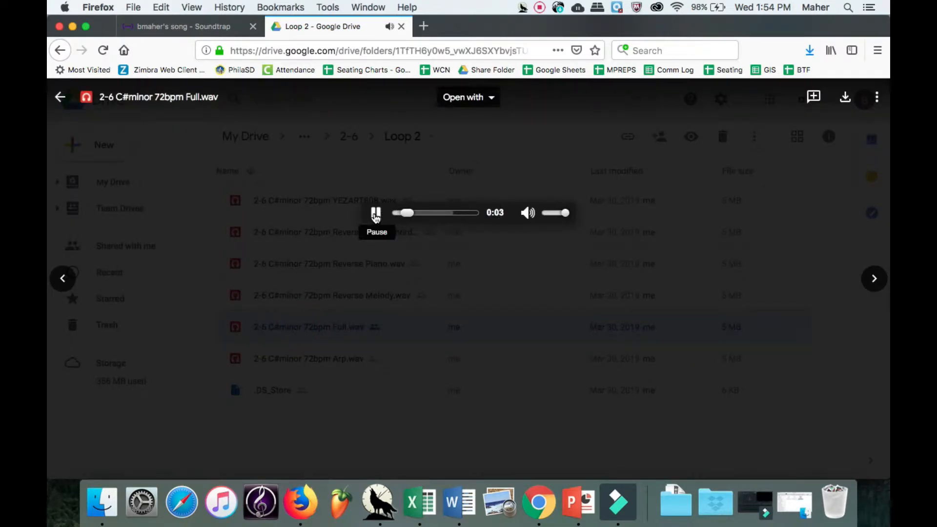
click(375, 215)
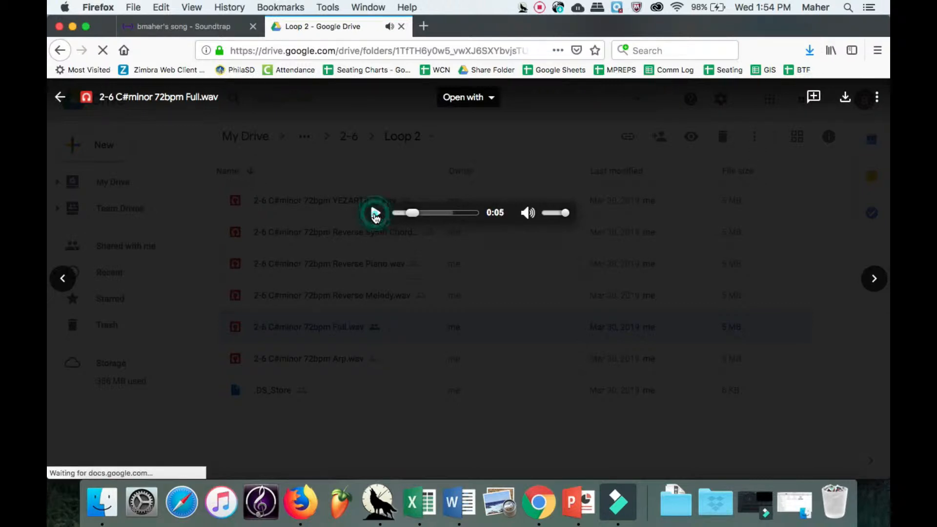
click(301, 283)
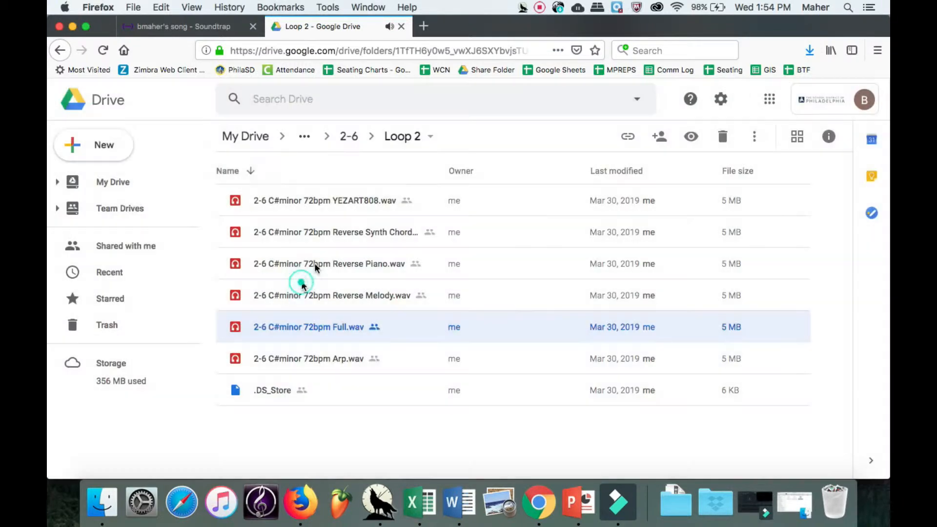
click(350, 137)
Download the Loop 2 folder as Loop 2-20190501T175504Z-001.zip into Downloads.
click(318, 201)
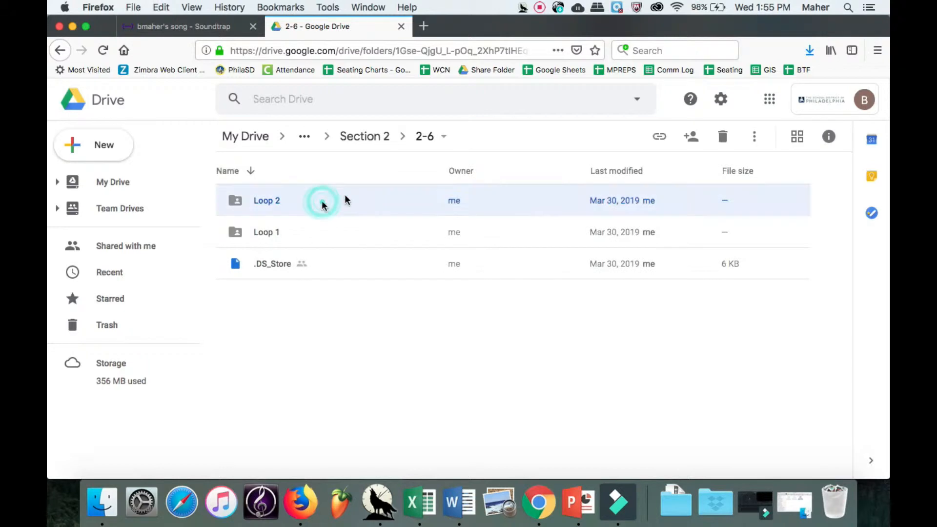
click(752, 137)
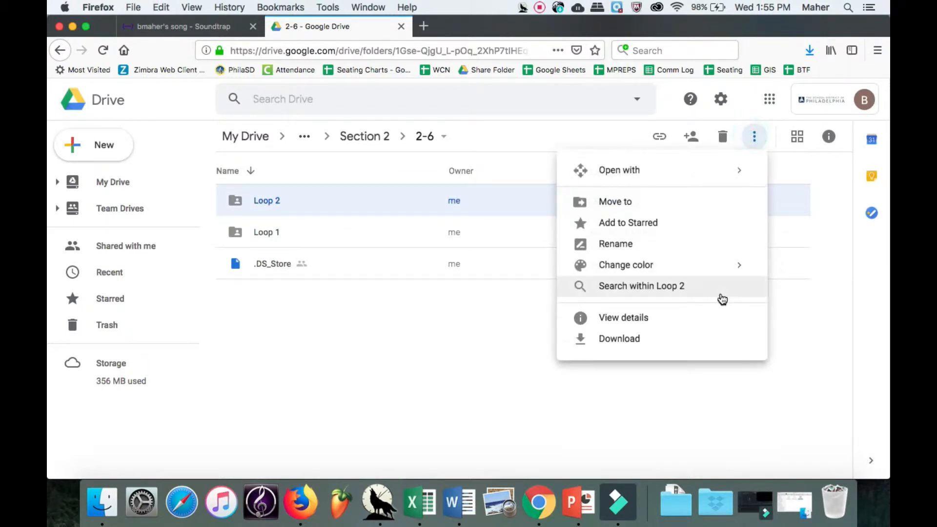
click(695, 337)
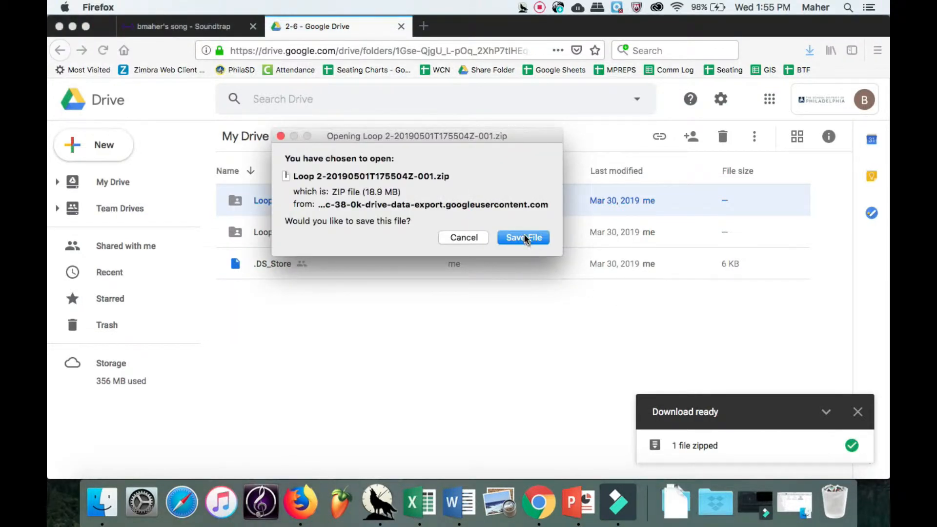
click(524, 237)
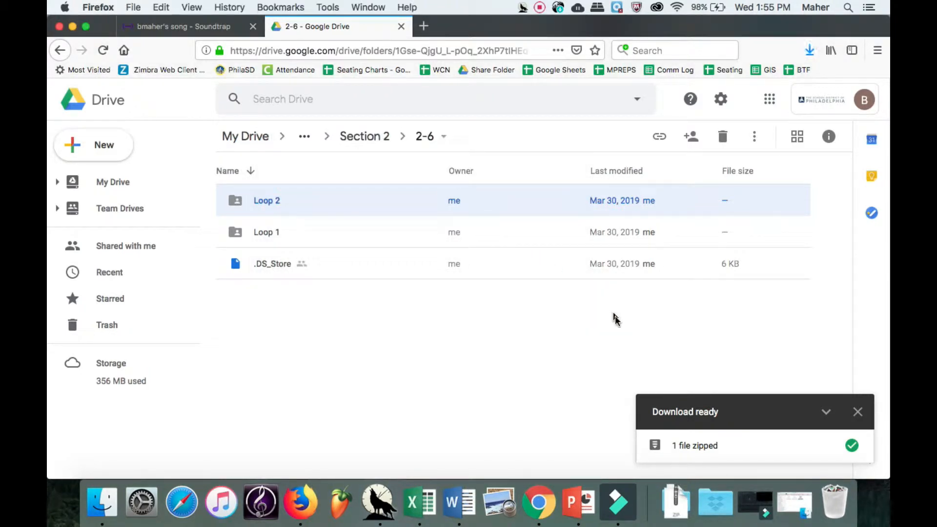
click(680, 487)
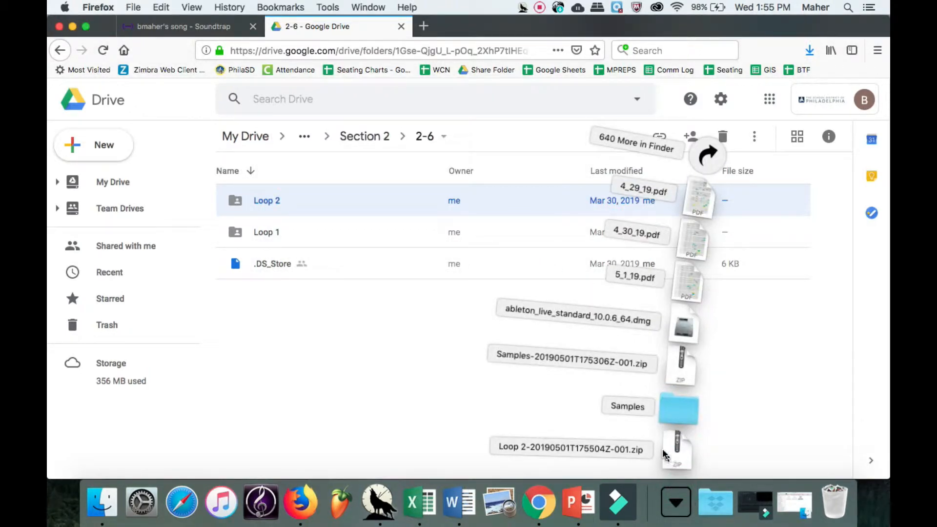
Unzip Loop 2, preview its Arp, Reverse Melody and YEZART808 wavs, then hide the window.
click(677, 448)
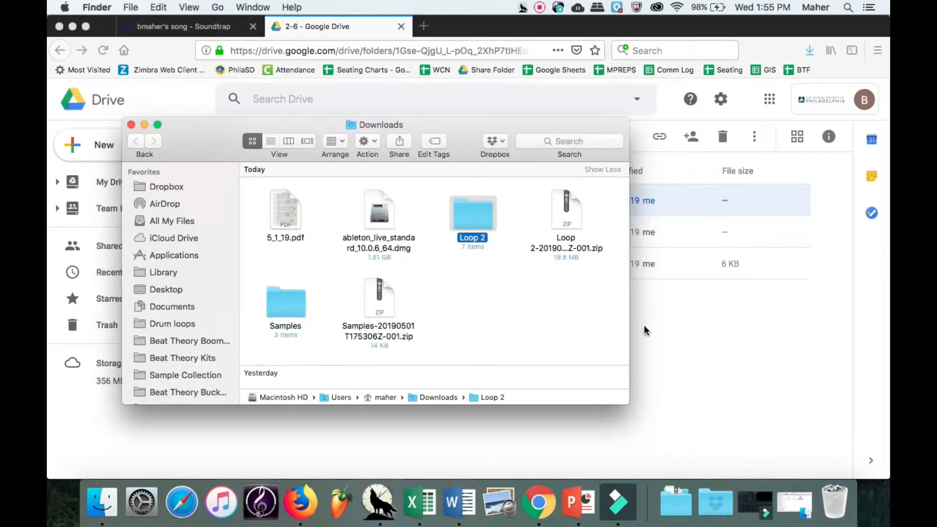
double_click(472, 235)
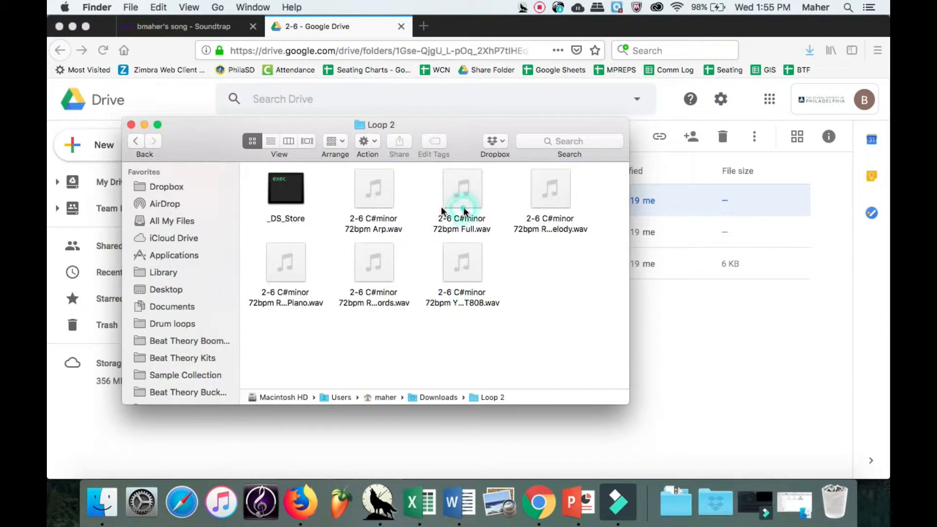
click(375, 187)
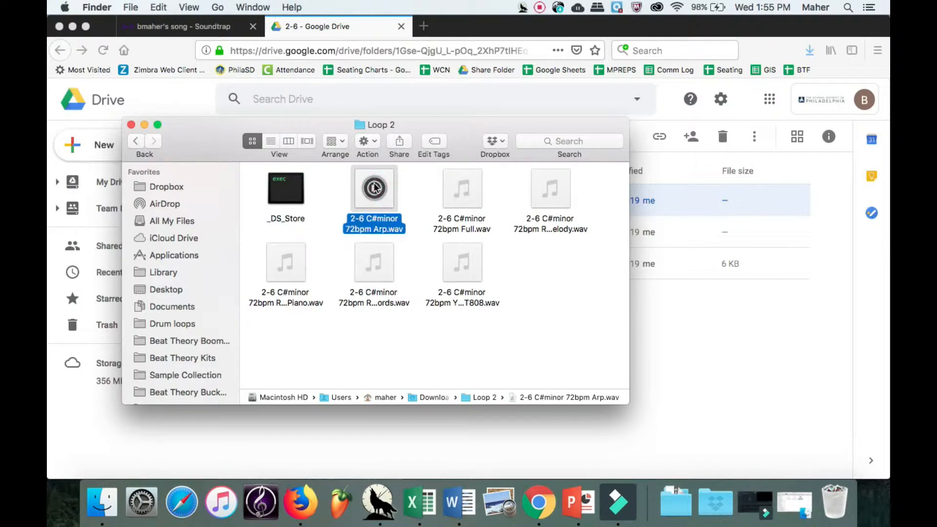
click(551, 189)
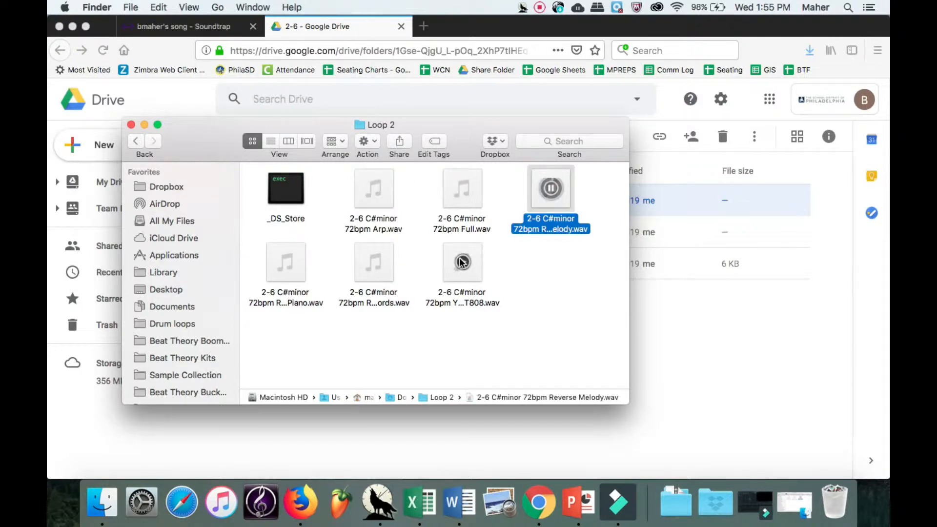
click(461, 262)
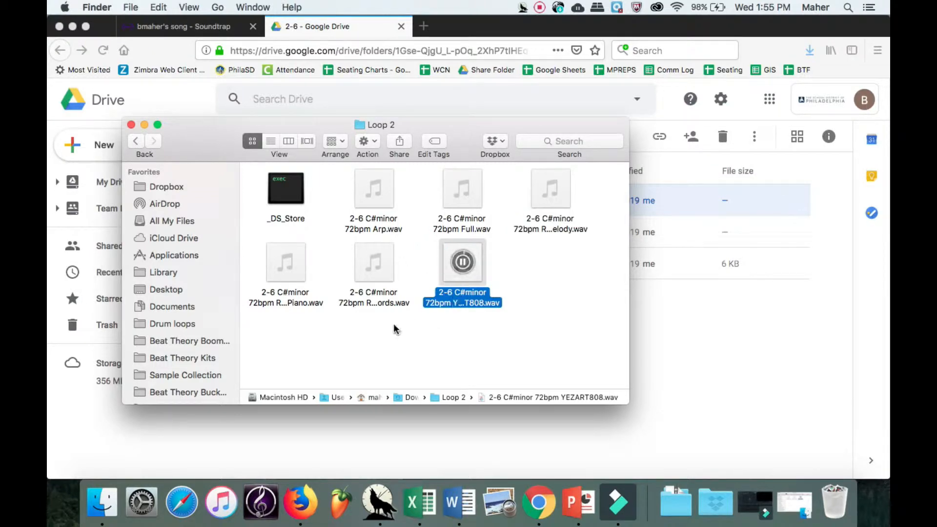
click(144, 124)
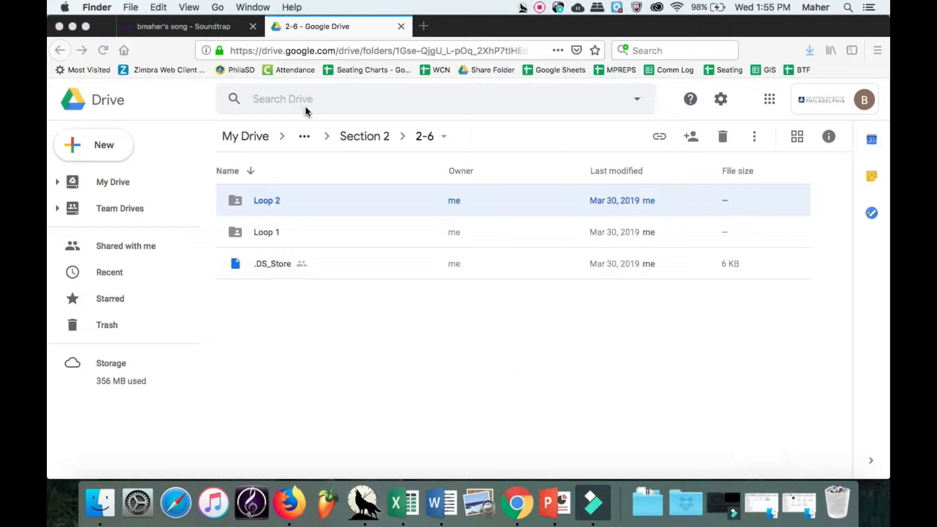
Navigate up to Beat Theory Loop Packs Vol 1 and open its Drum loops folder.
click(350, 138)
click(351, 137)
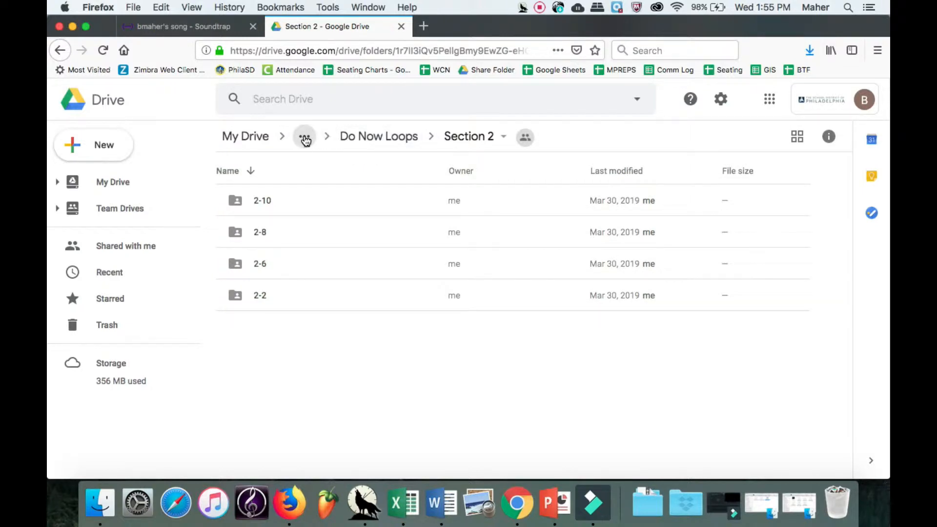
click(305, 139)
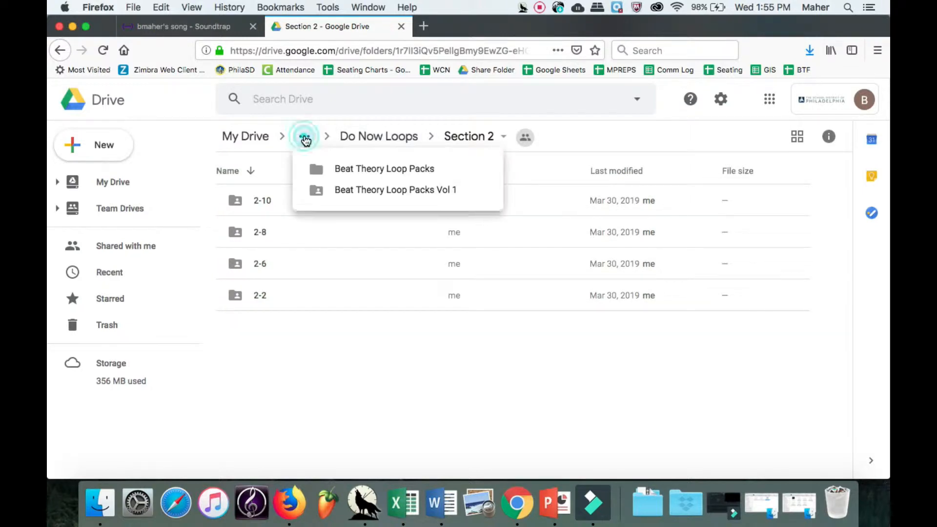
click(362, 189)
double_click(327, 230)
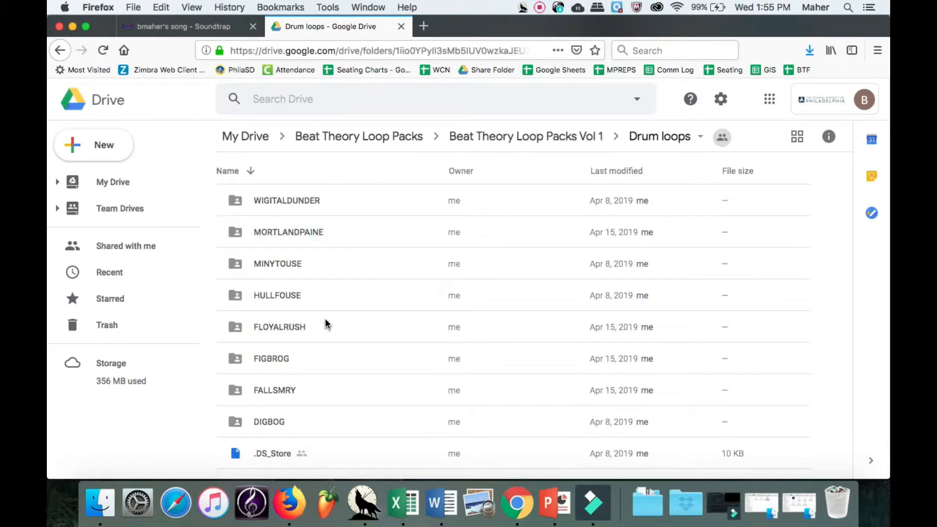
Preview FLOYALRUSH_FULL_146BPM.wav from FLOYALRUSH LOOP 146BPM.
double_click(326, 322)
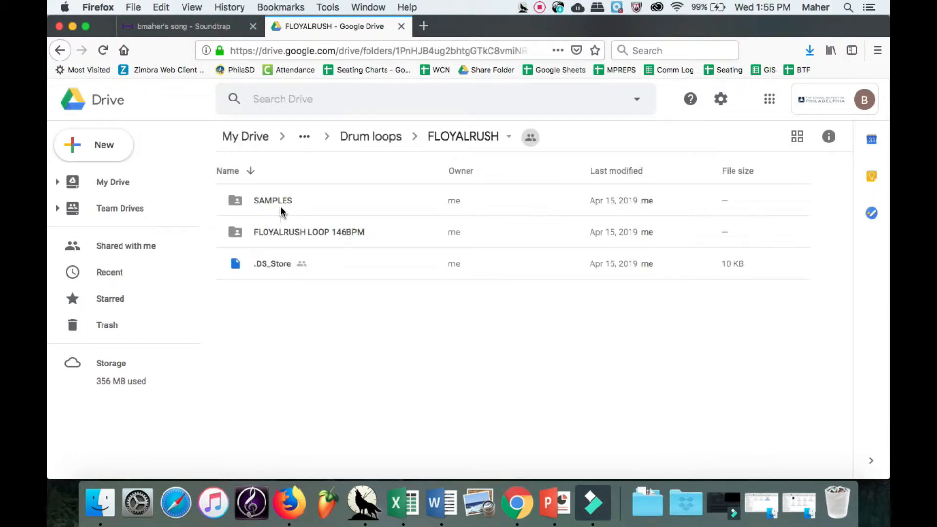
double_click(282, 232)
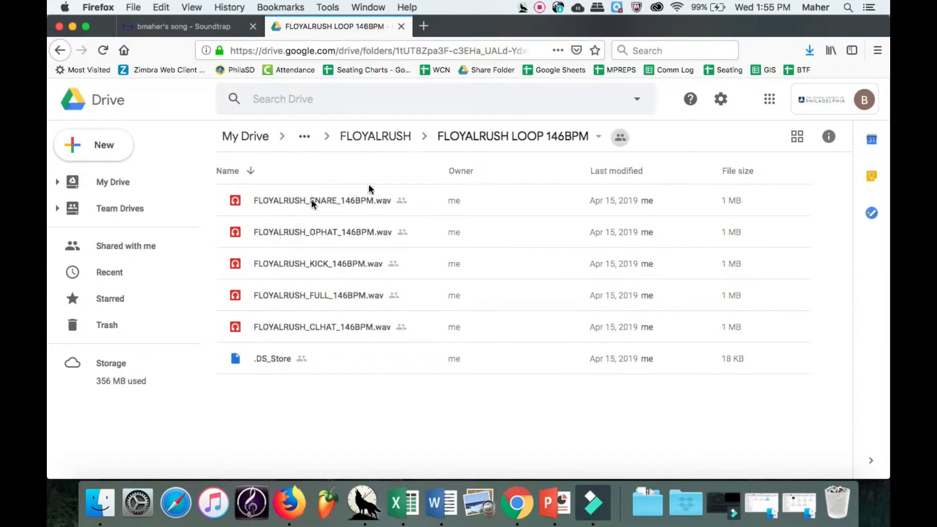
double_click(284, 293)
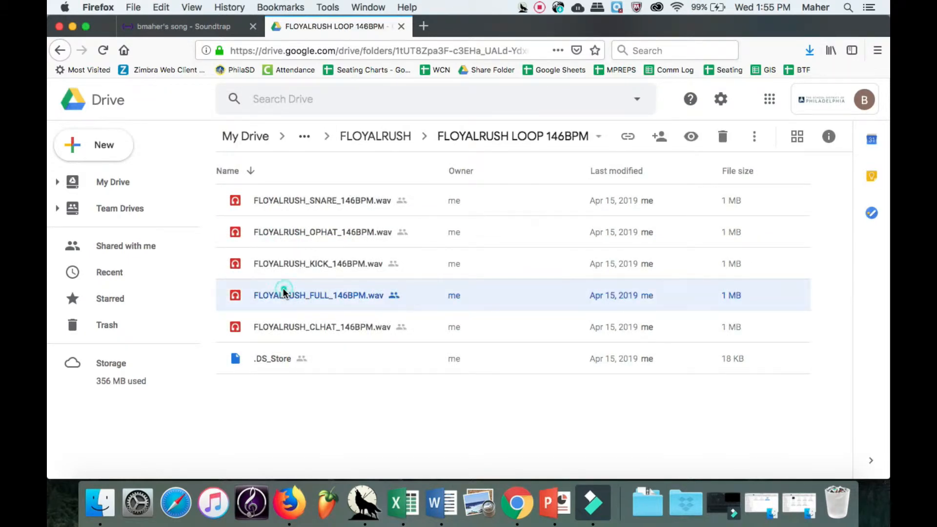
click(393, 285)
Preview FIGBROG_FULL_82BPM.wav from FIGBROG LOOP 82BPM, then return to Drum loops.
click(356, 141)
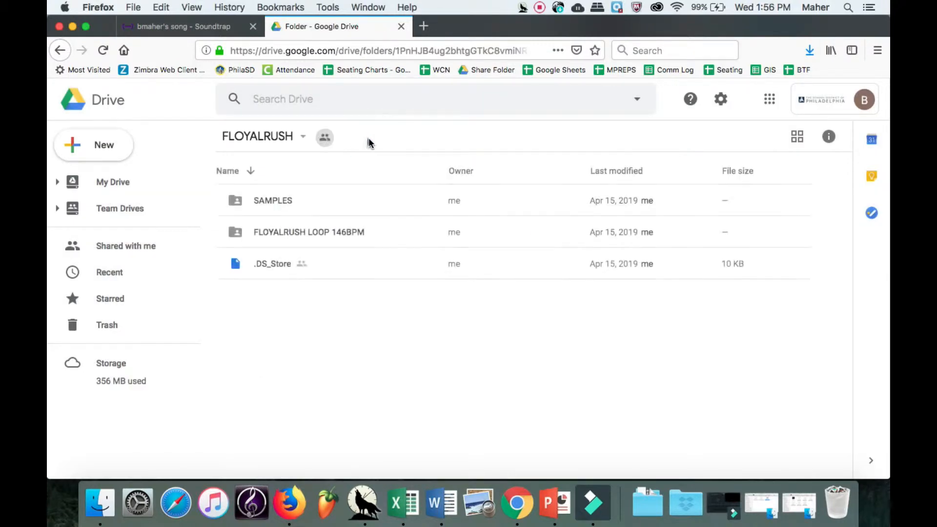
click(362, 137)
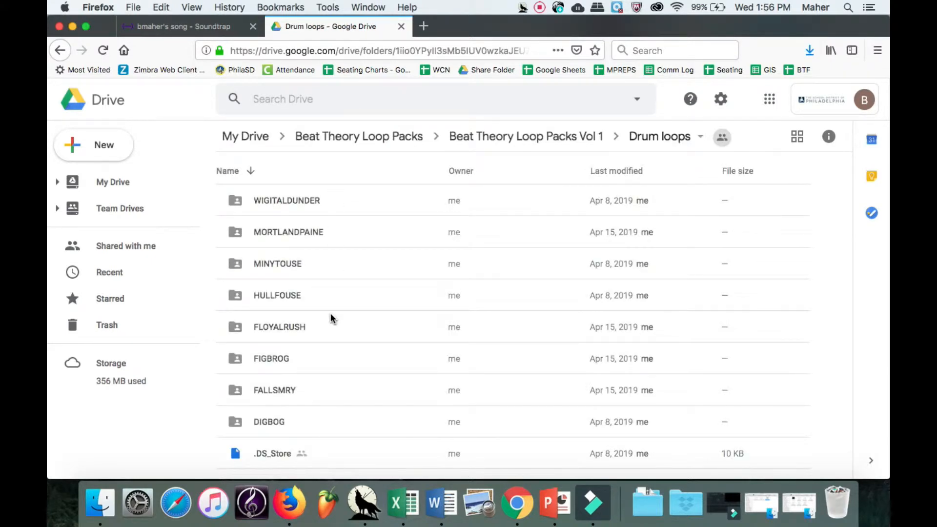
double_click(313, 351)
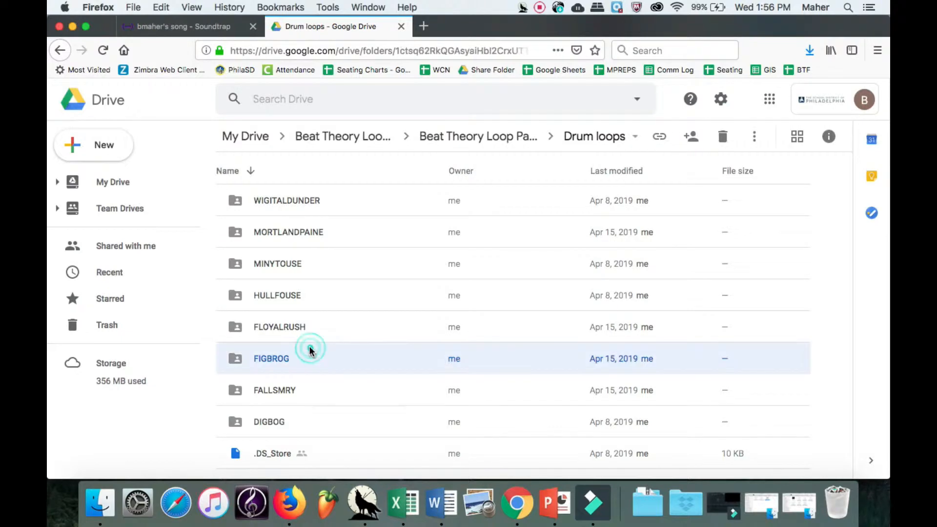
click(296, 236)
double_click(295, 236)
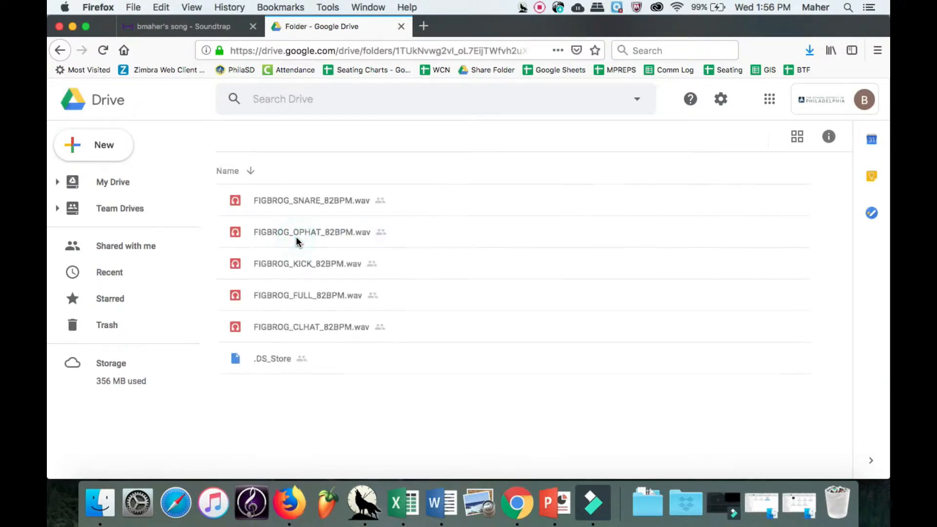
double_click(270, 295)
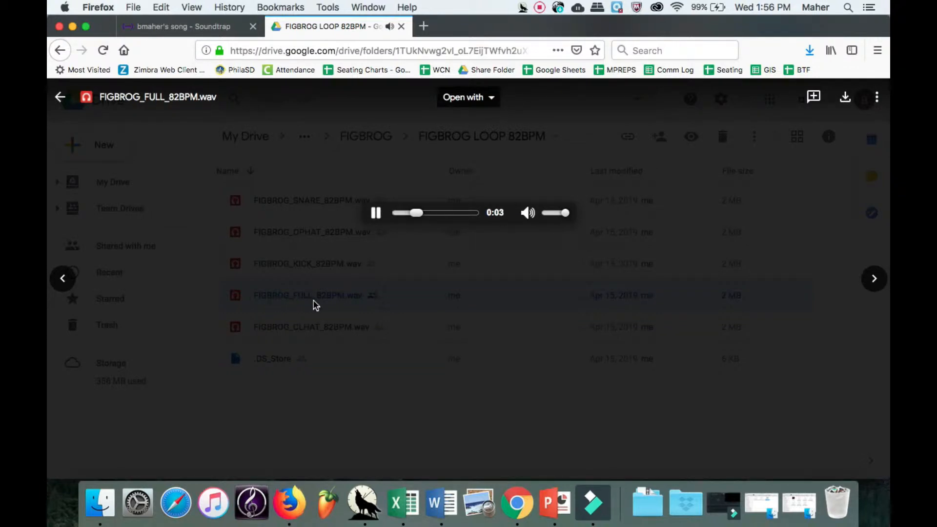
click(314, 305)
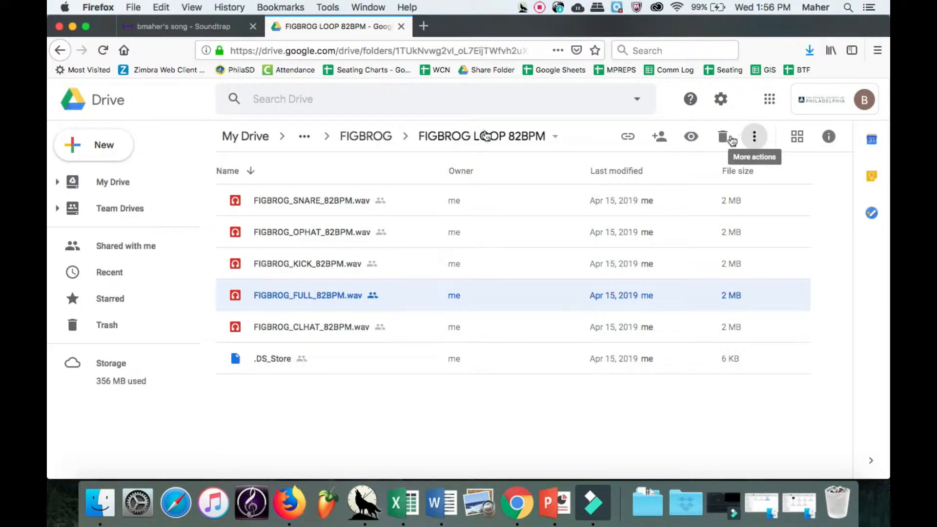
click(304, 137)
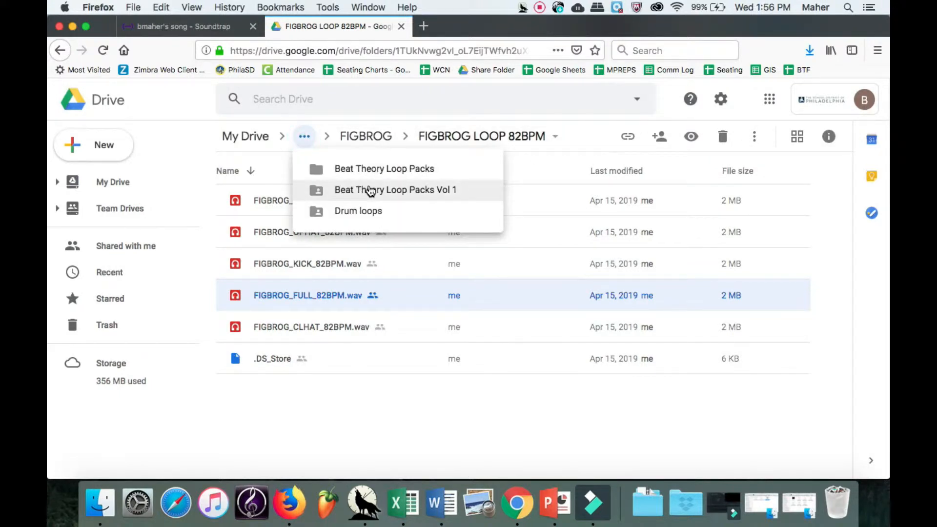
click(367, 190)
double_click(311, 231)
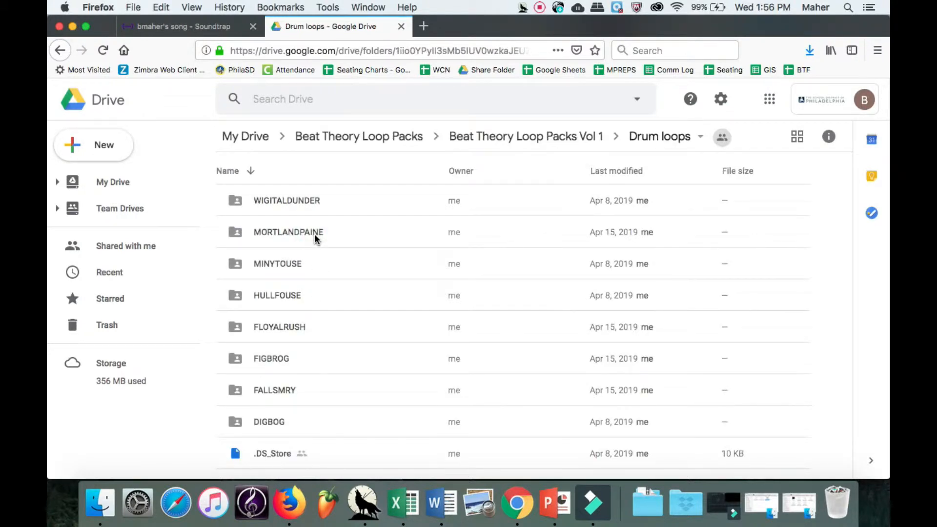
Preview MORTLANDPAINE_FULL_112BPM.wav from MORTLANDPAINE LOOP 112BPM.
double_click(315, 236)
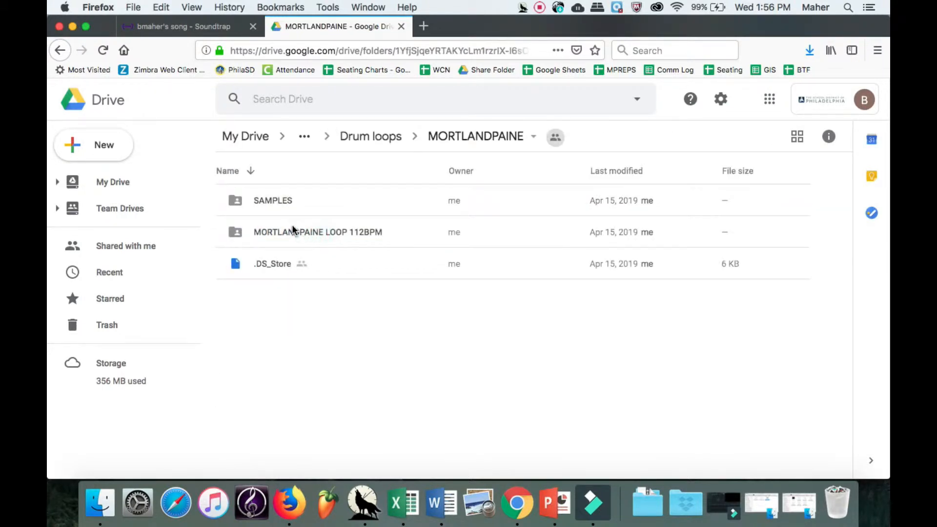
double_click(293, 228)
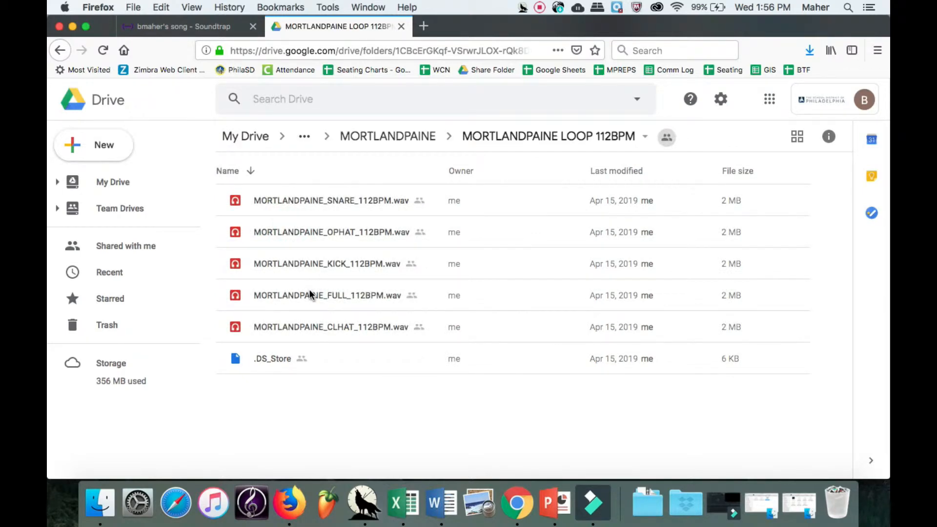
double_click(310, 295)
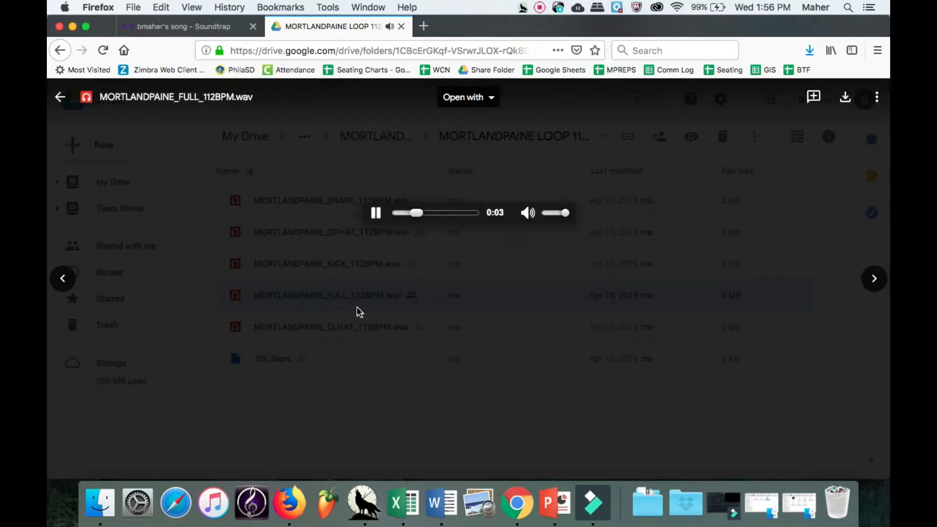
key(Escape)
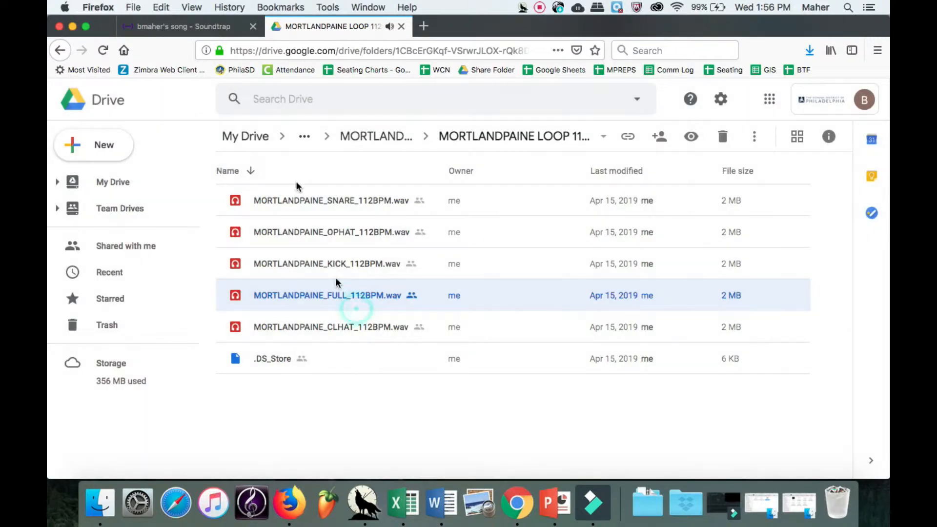
Preview HULLFOUSE_FULL_98BPM.wav from HULLFOUSE LOOP 98BPM, then go up to HULLFOUSE.
click(304, 137)
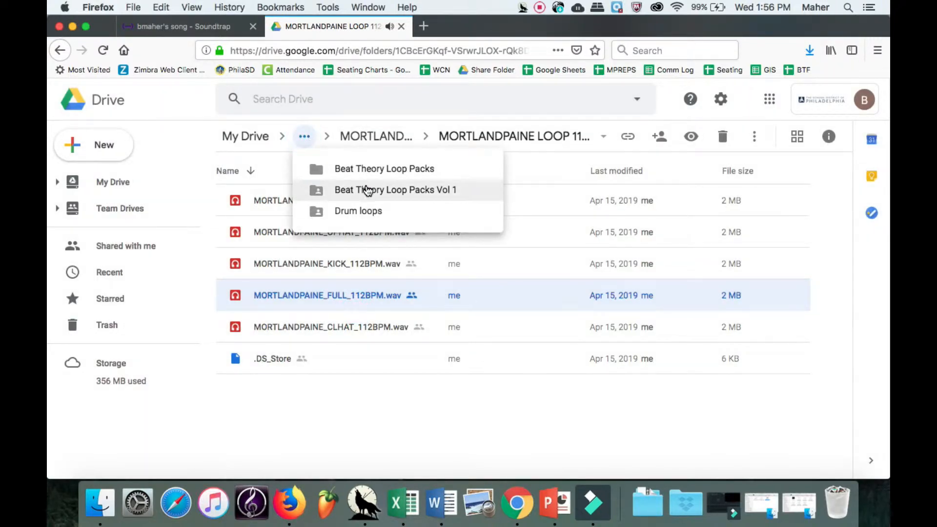
click(361, 211)
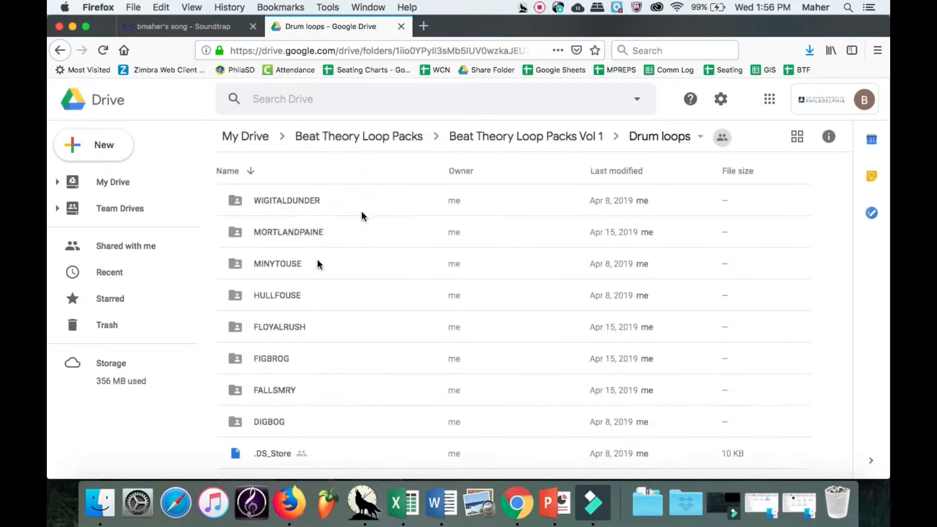
double_click(304, 295)
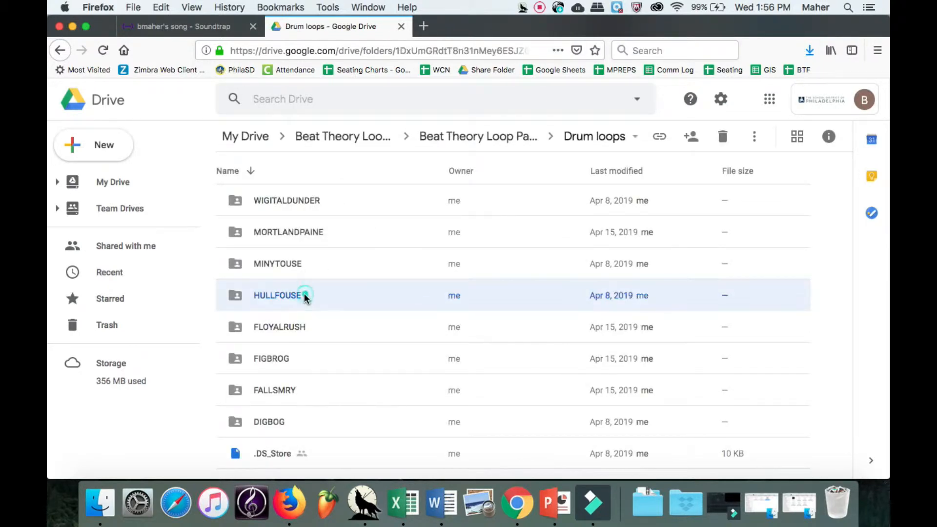
double_click(301, 232)
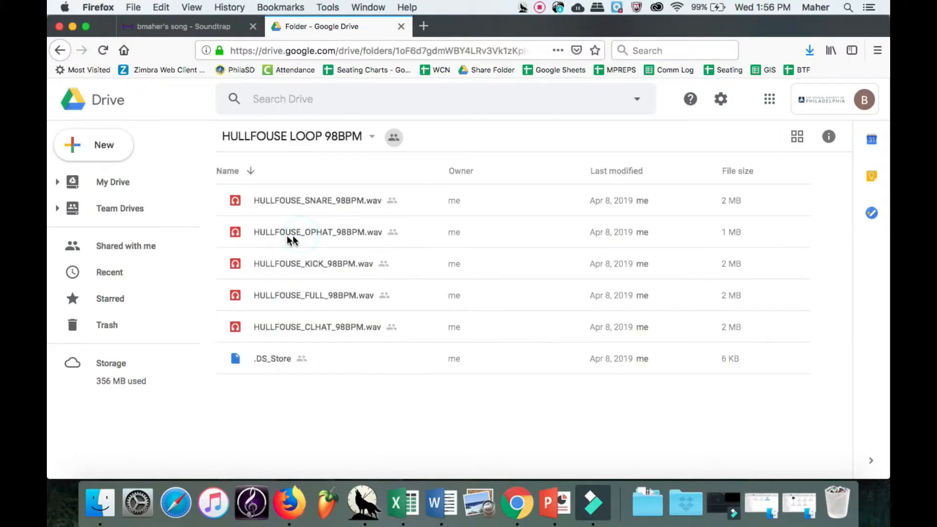
double_click(264, 296)
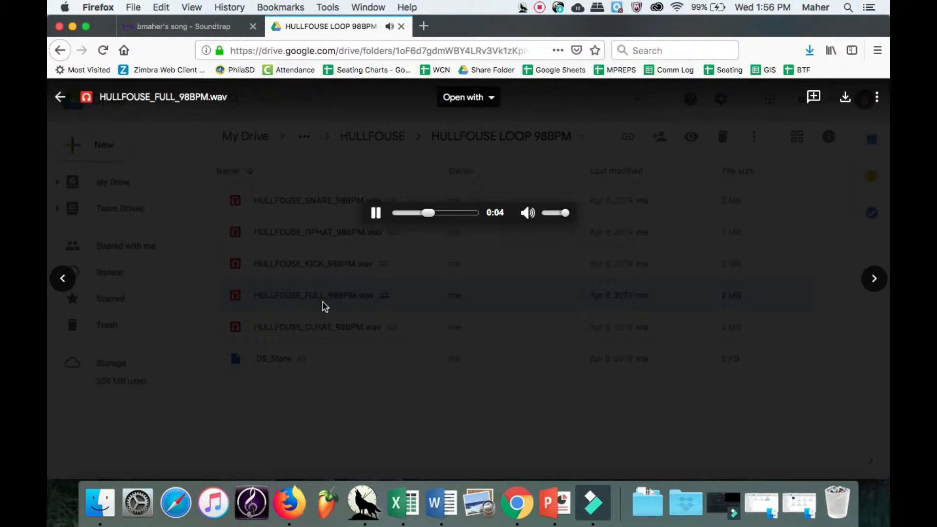
key(Escape)
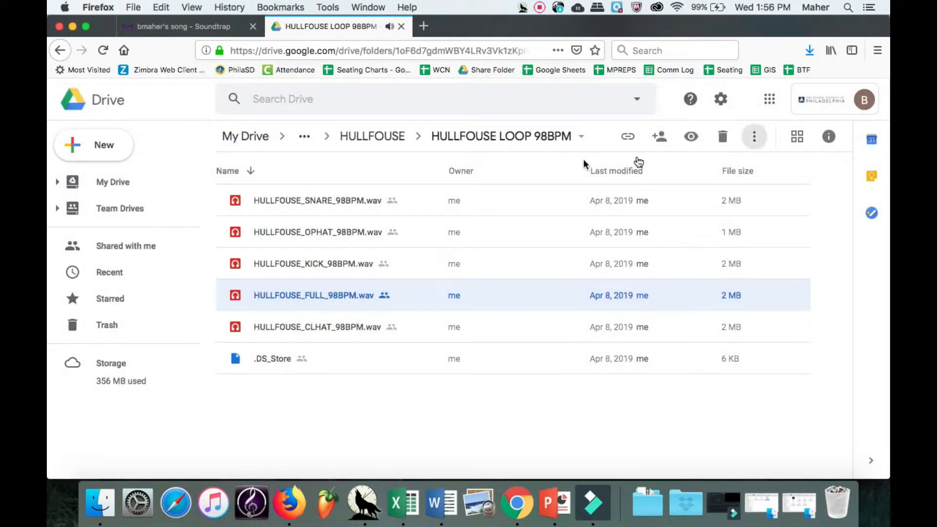
click(394, 141)
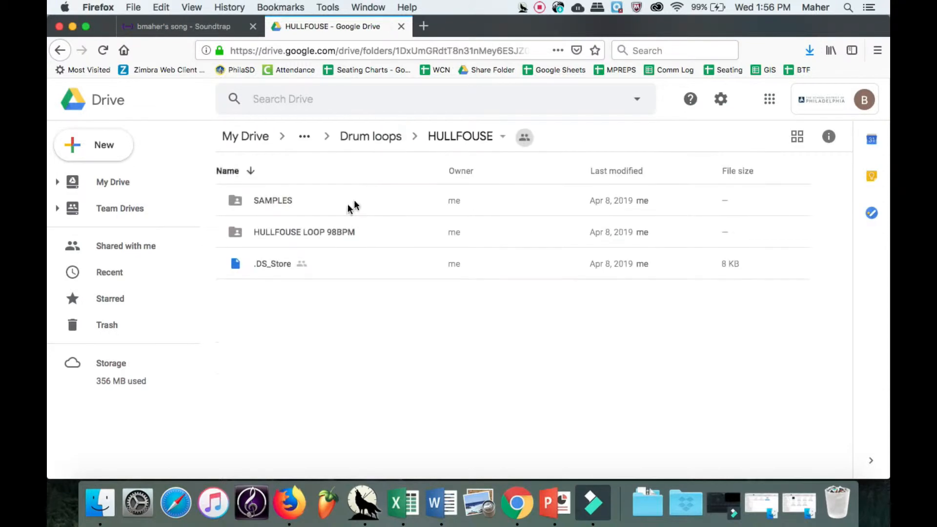
Download the HULLFOUSE LOOP 98BPM Google Drive folder as a 2.9 MB zip file.
click(347, 233)
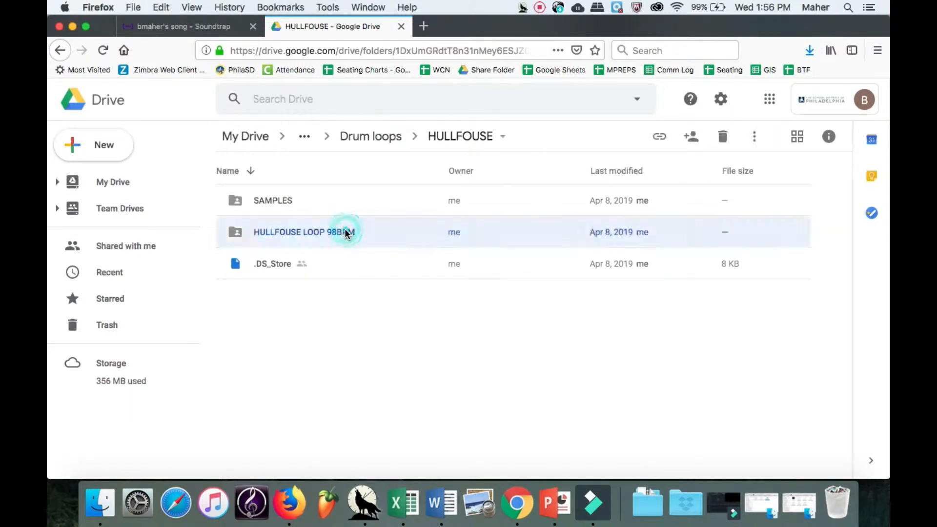
click(757, 137)
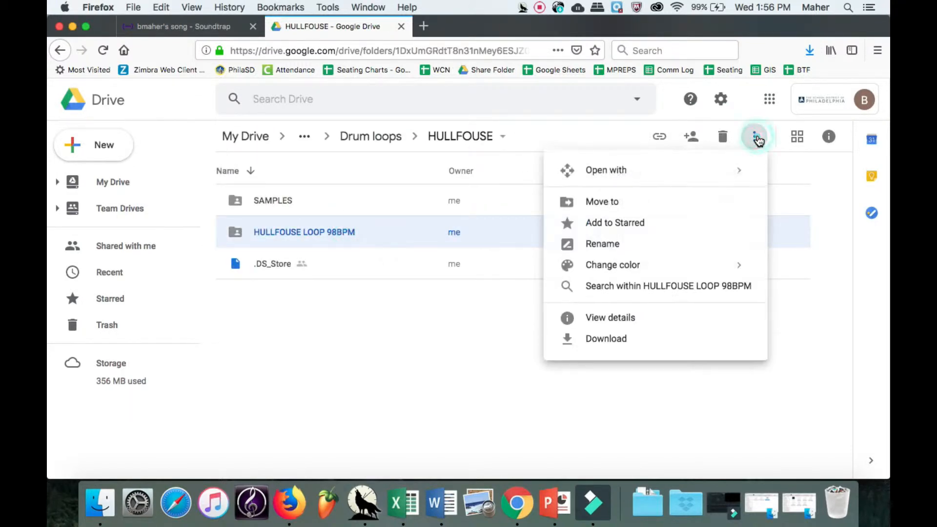
click(671, 337)
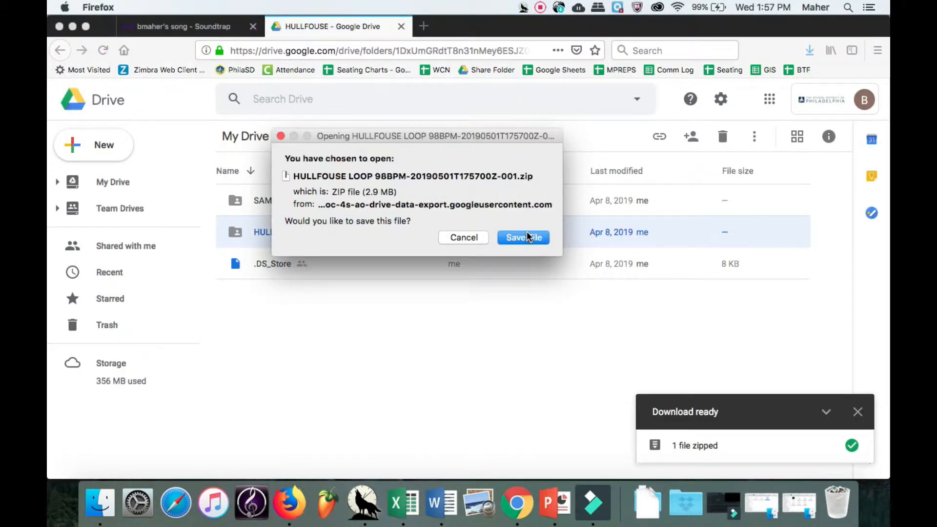
click(526, 234)
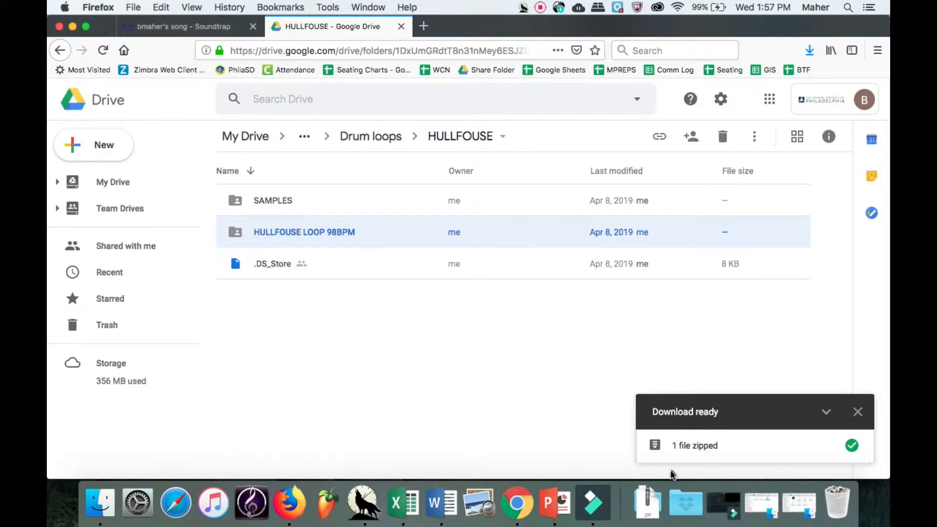
click(648, 503)
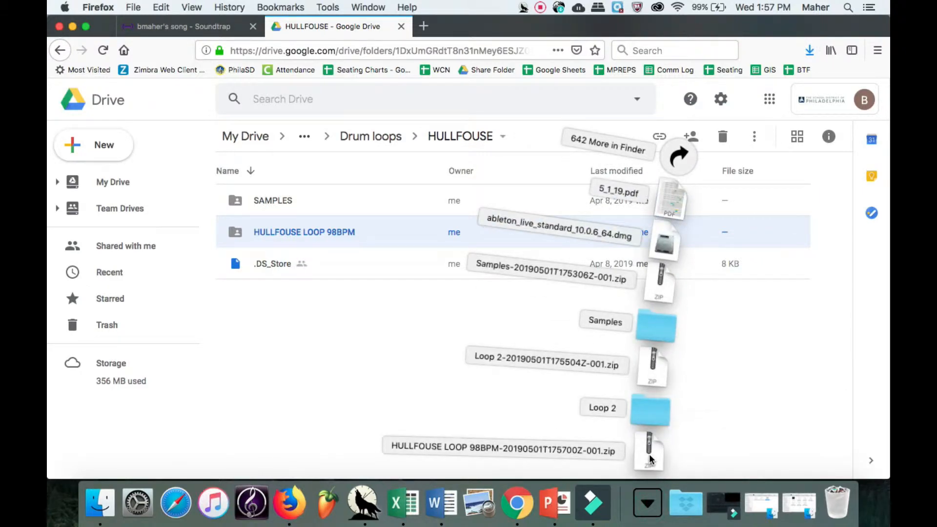
Unzip the HULLFOUSE loops, audition the CLHAT, KICK and OPHAT wavs, then return to Soundtrap.
click(649, 454)
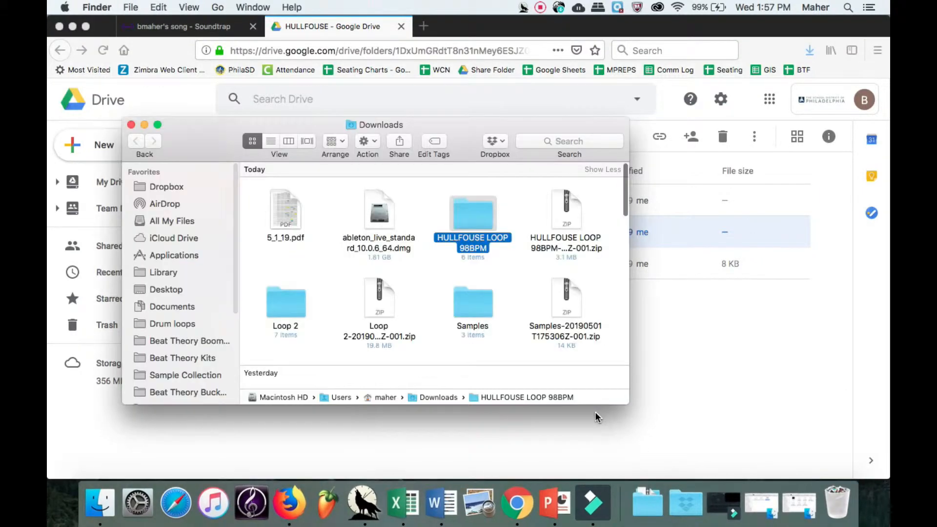
double_click(479, 224)
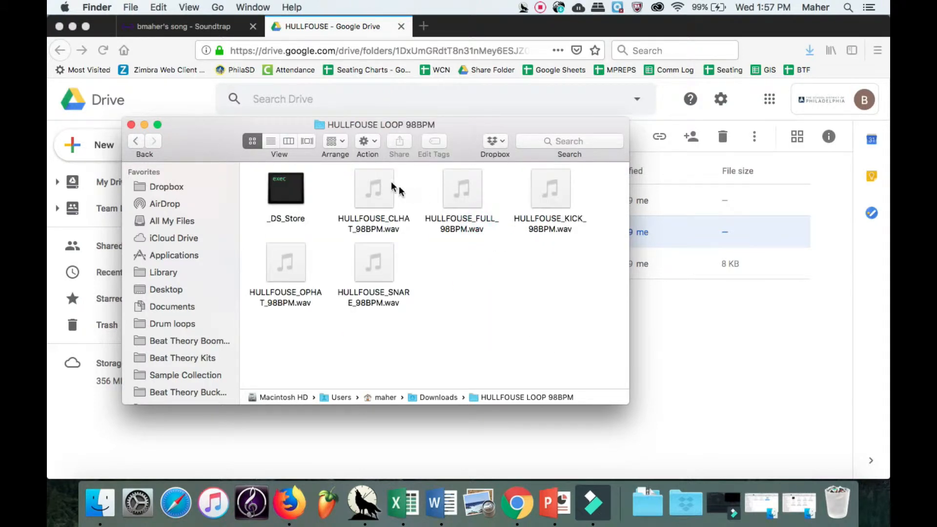
click(377, 188)
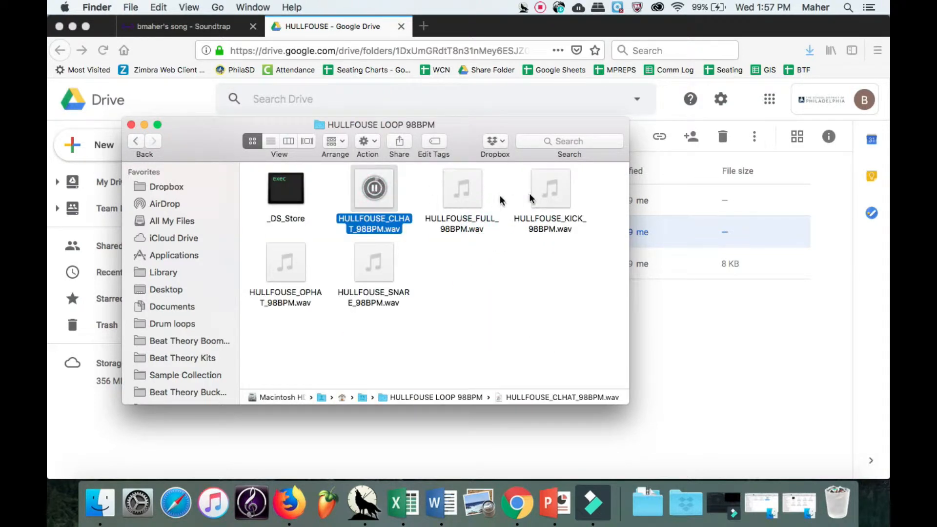
click(550, 190)
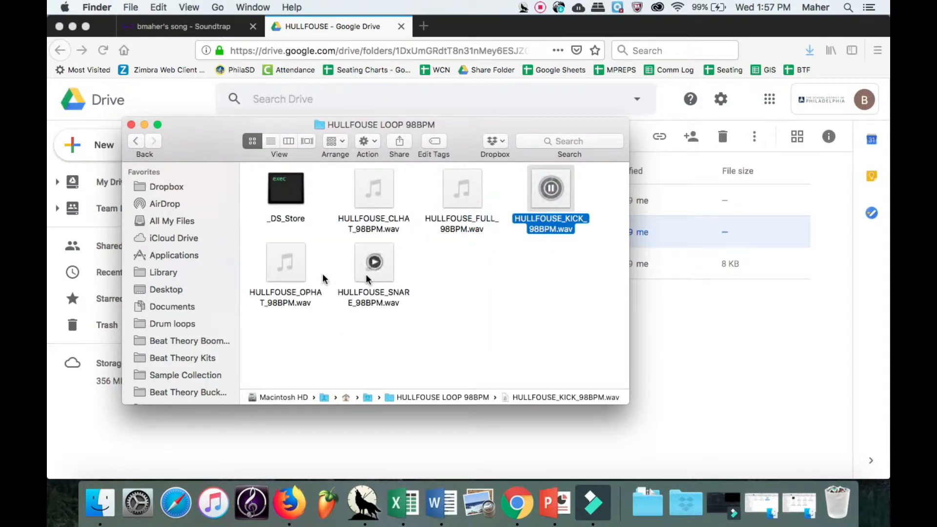
click(285, 262)
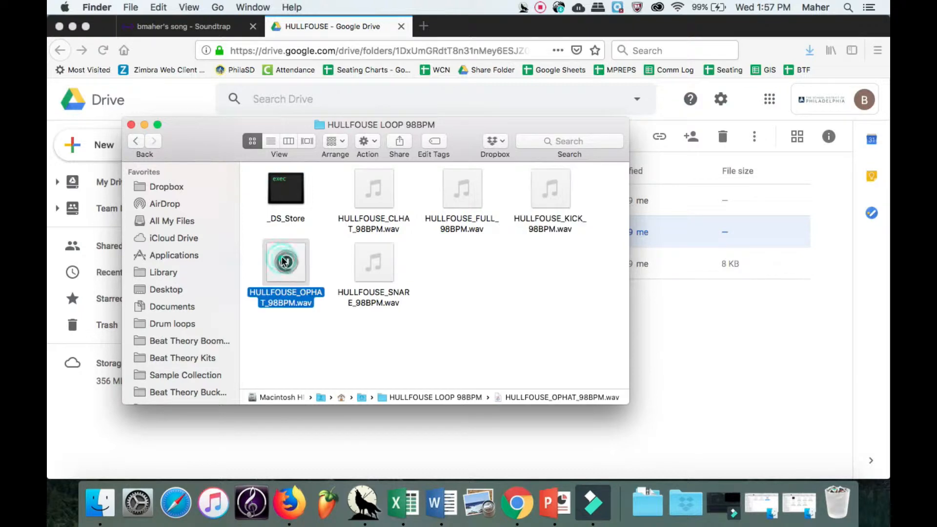
click(517, 289)
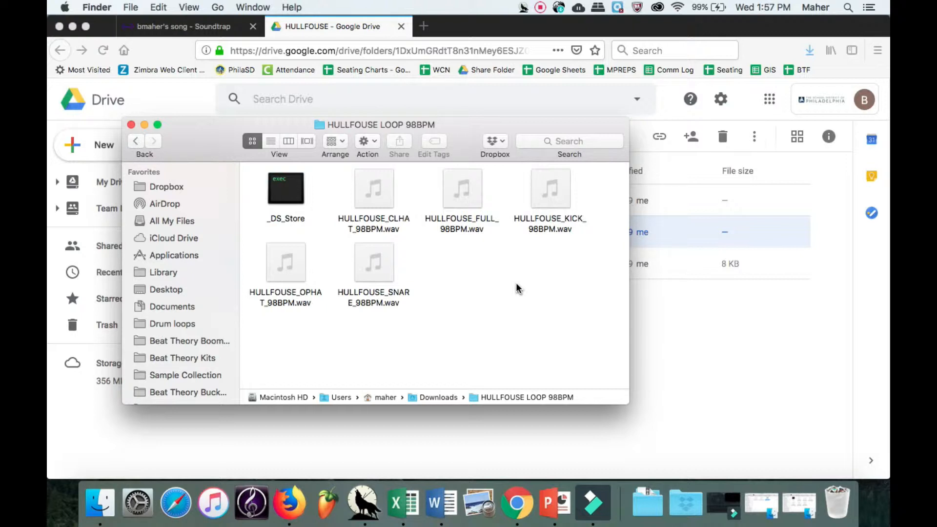
click(186, 27)
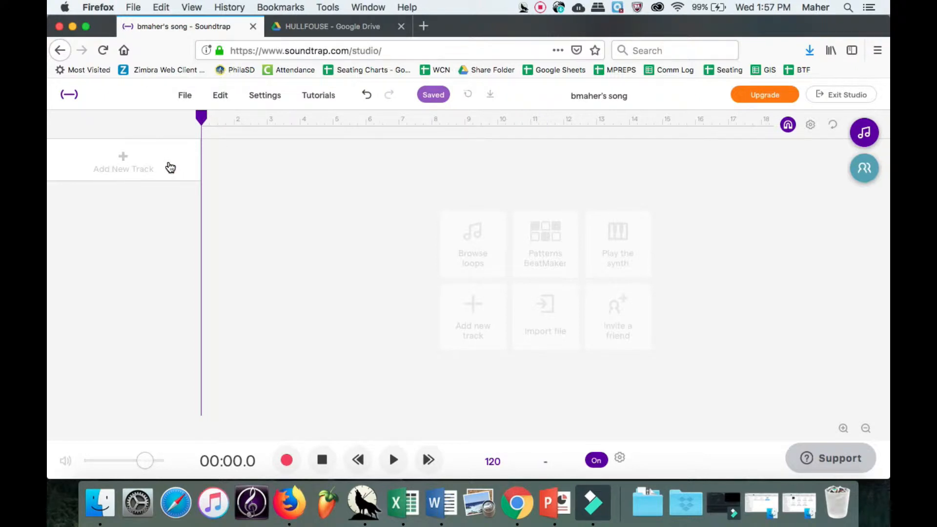
click(218, 130)
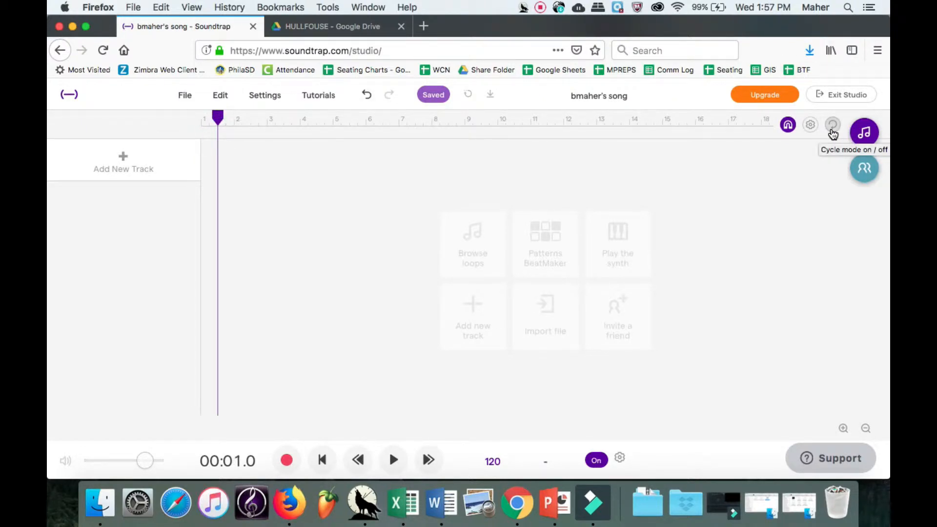
click(832, 128)
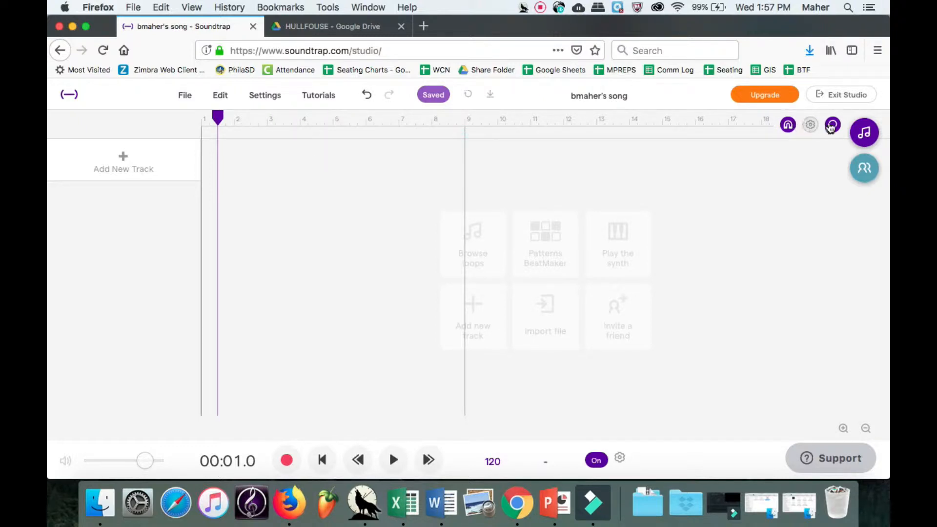
click(831, 126)
drag(218, 118, 181, 122)
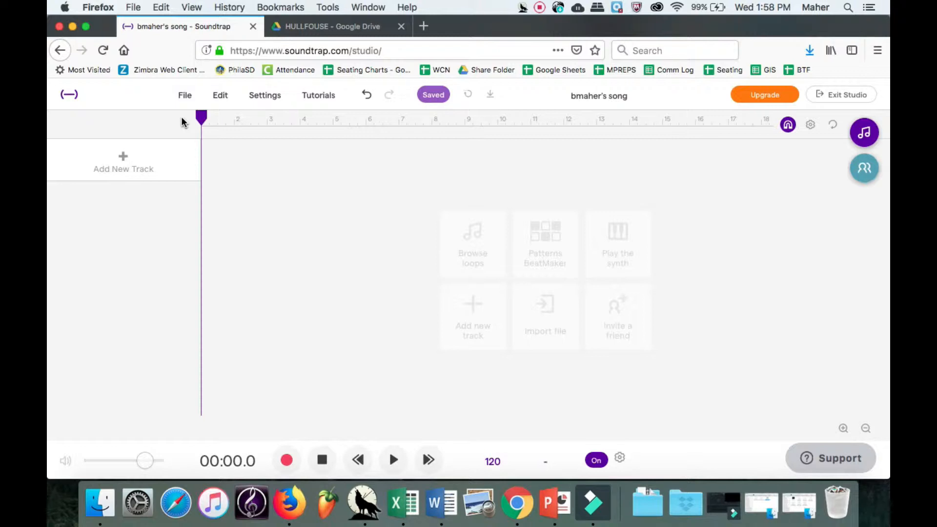
click(761, 510)
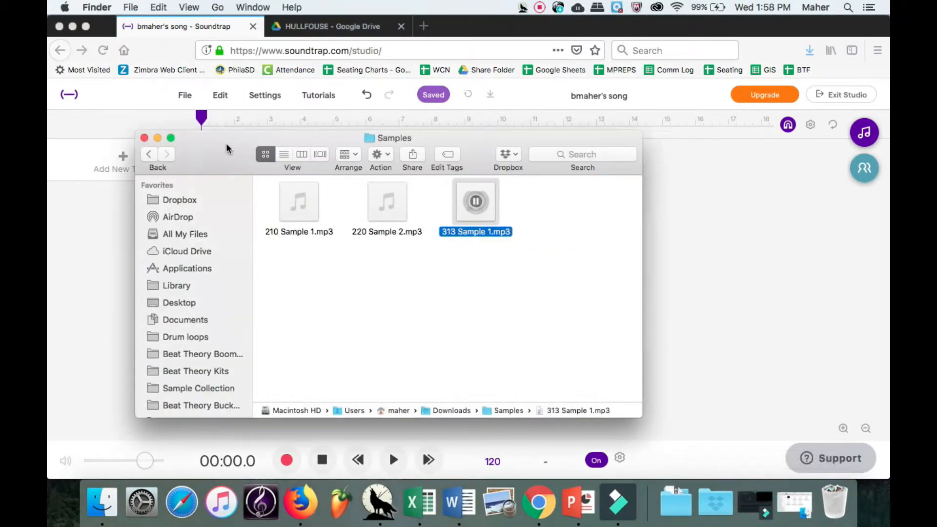
Drag 210 Sample 1, 220 Sample 2 and 313 Sample 1 into Soundtrap as three new tracks.
drag(296, 211, 76, 147)
drag(378, 218, 83, 200)
drag(476, 220, 68, 244)
Hide the Samples and HULLFOUSE LOOP 98BPM Finder windows and turn on cycle looping.
click(158, 138)
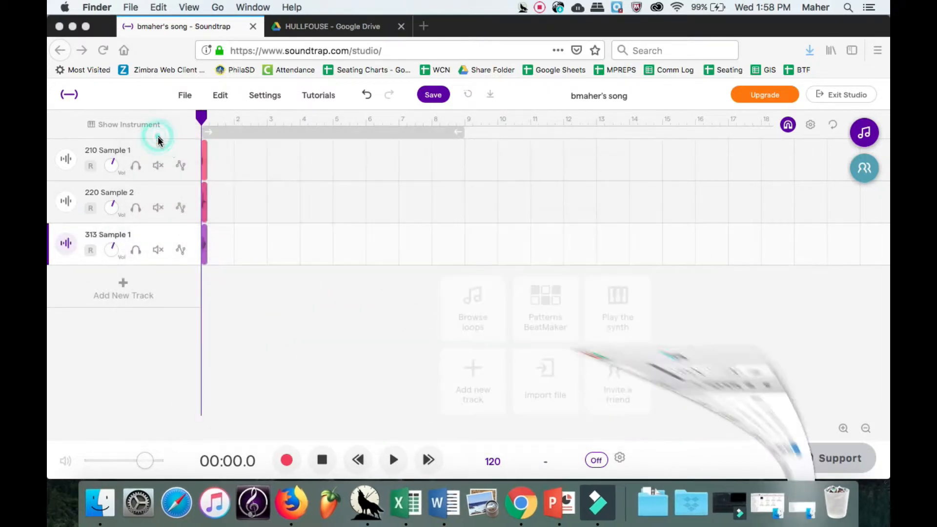
click(145, 125)
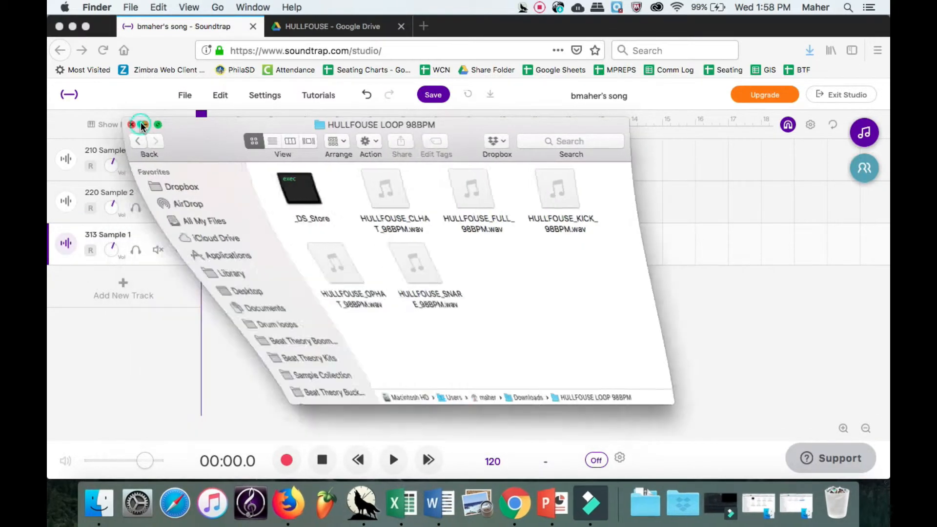
click(396, 132)
click(366, 132)
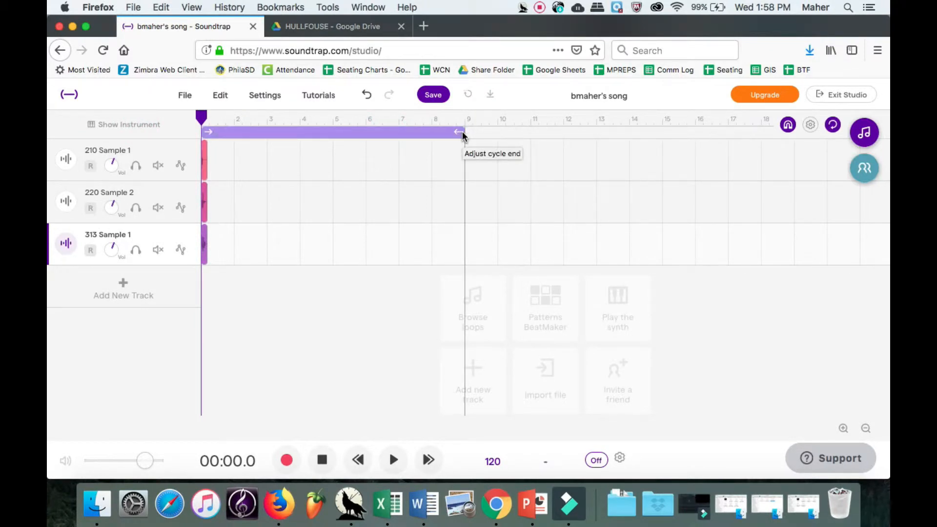
Shorten the loop to end at bar 3 and shift the 220 and 313 sample clips later.
drag(462, 136, 267, 129)
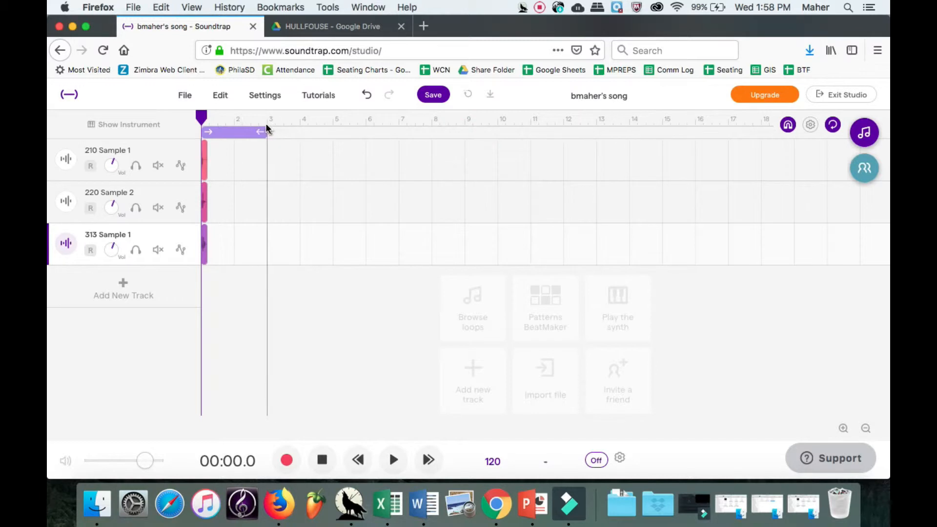
click(205, 200)
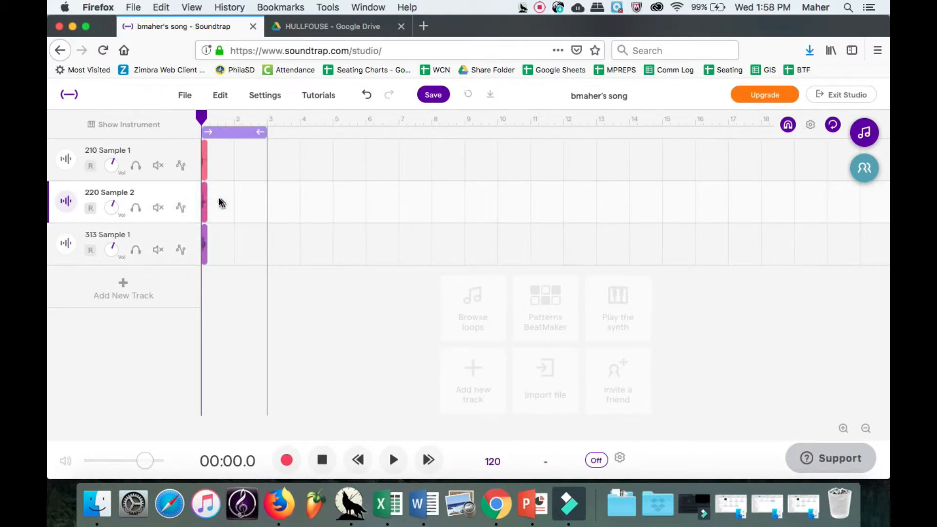
click(203, 200)
drag(205, 243, 227, 245)
Play the loop at lower volume, then select all three clips and set the paste position at bar 2.
key(XF86AudioLowerVolume)
key(XF86AudioLowerVolume)
key(XF86AudioLowerVolume)
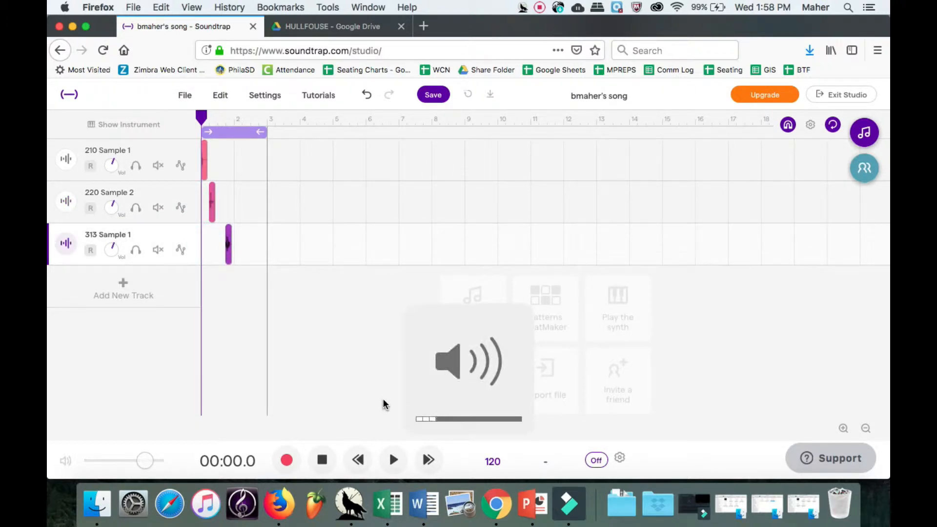
click(392, 462)
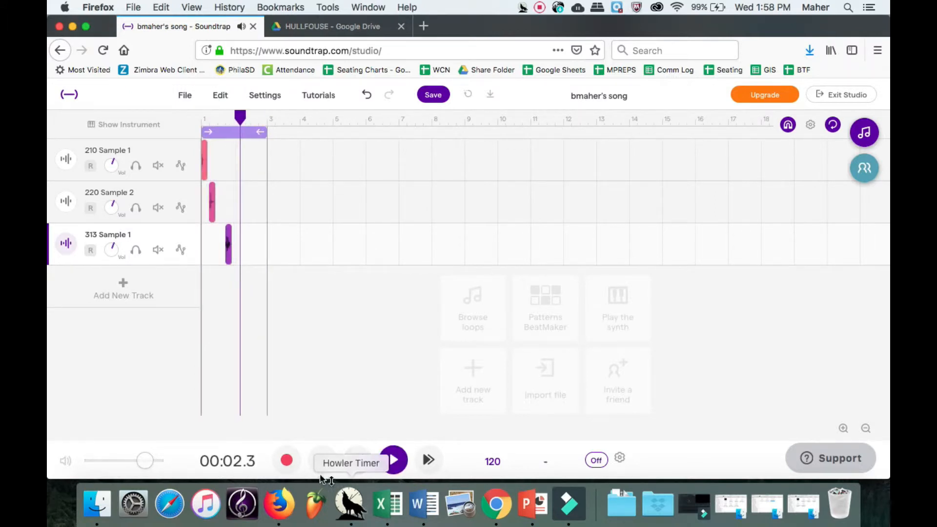
click(325, 459)
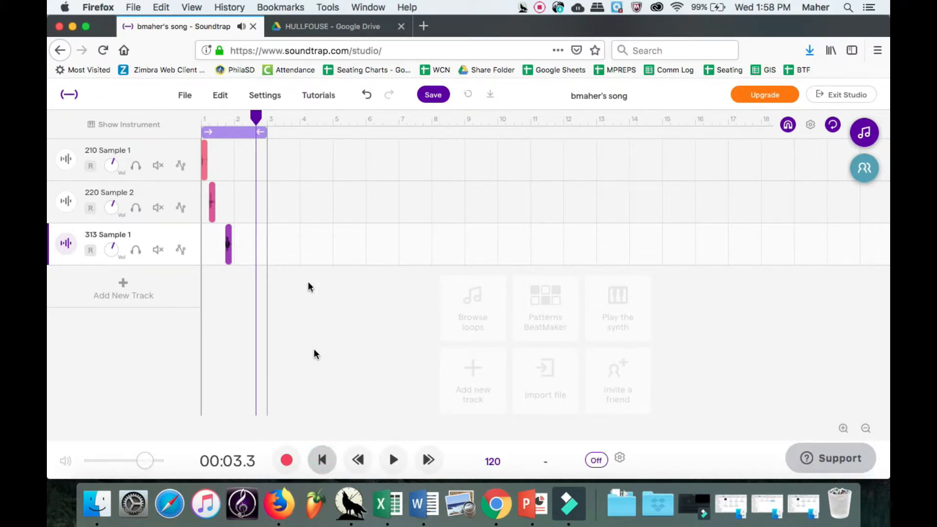
drag(249, 250, 210, 161)
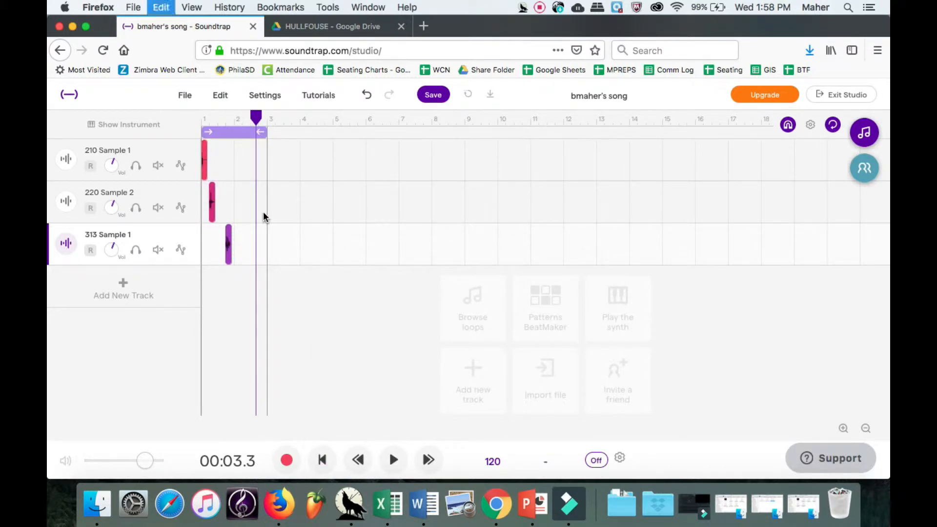
click(234, 120)
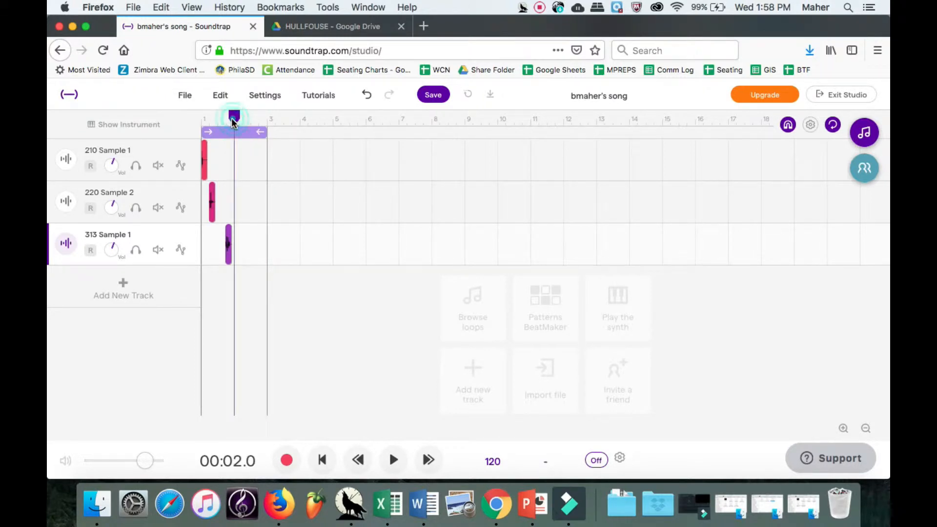
click(154, 151)
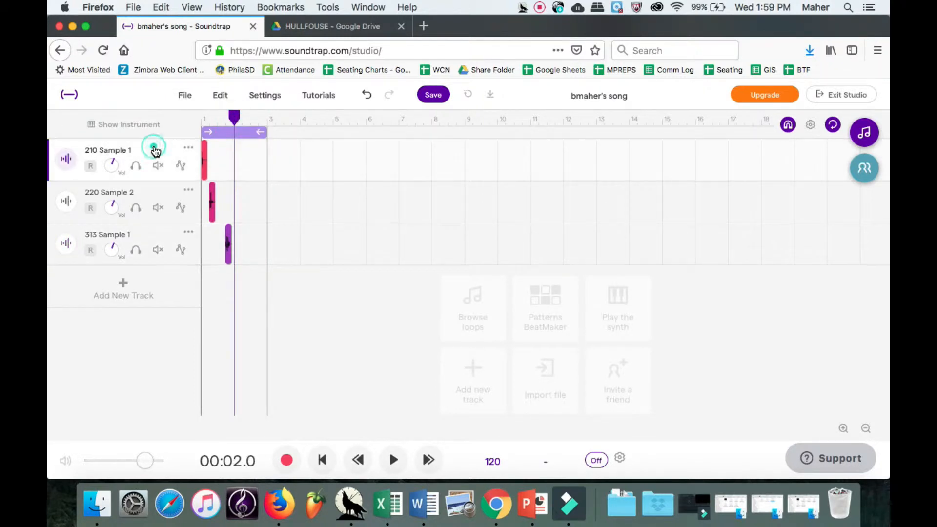
Paste copies of the three clips at bar 2 and select the second 210 Sample 1 clip.
key(super+v)
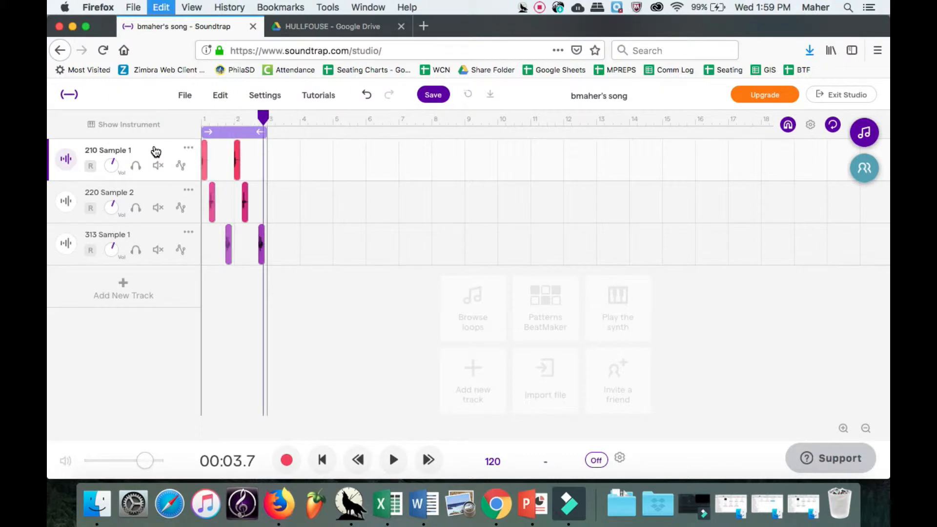
click(269, 121)
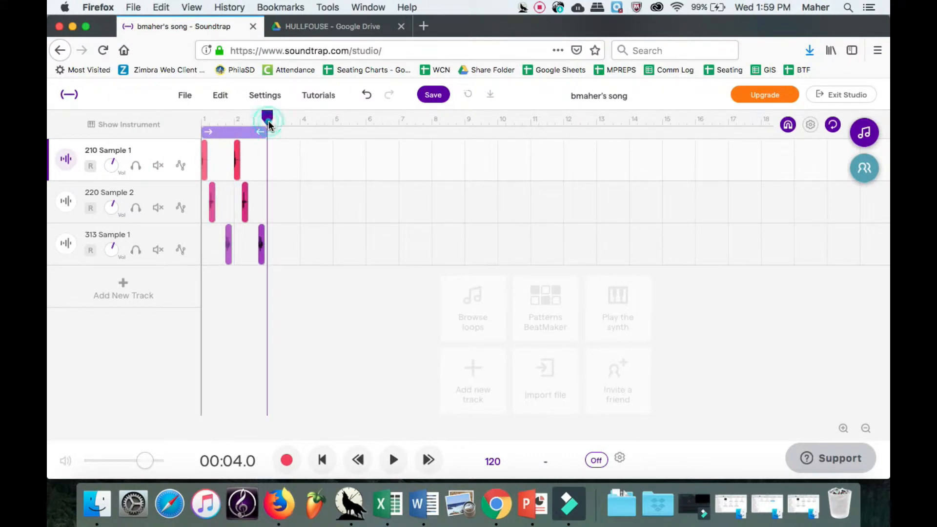
click(236, 164)
click(236, 164)
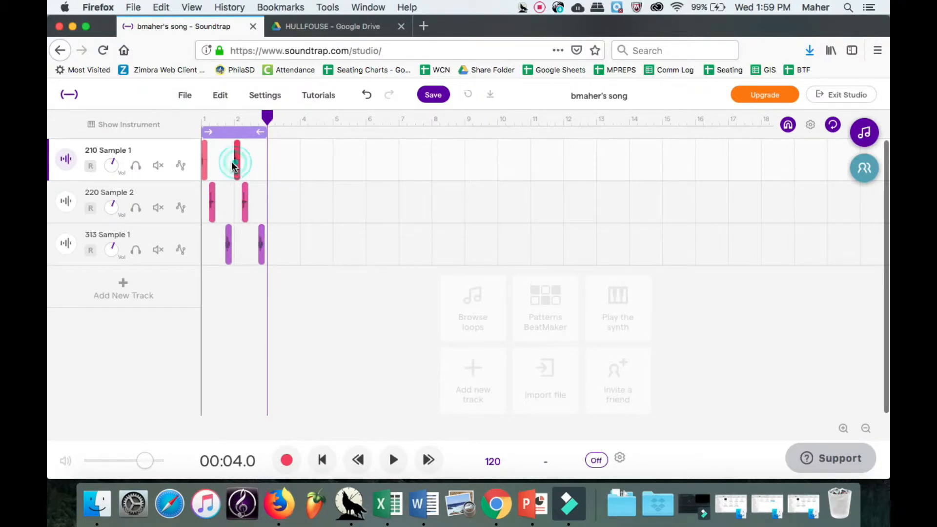
click(232, 165)
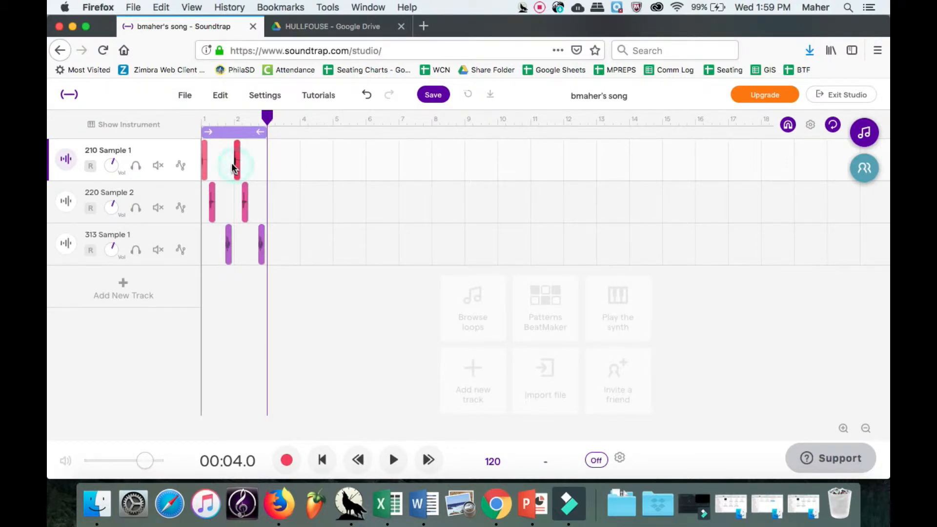
click(233, 167)
click(236, 168)
right_click(238, 164)
click(229, 297)
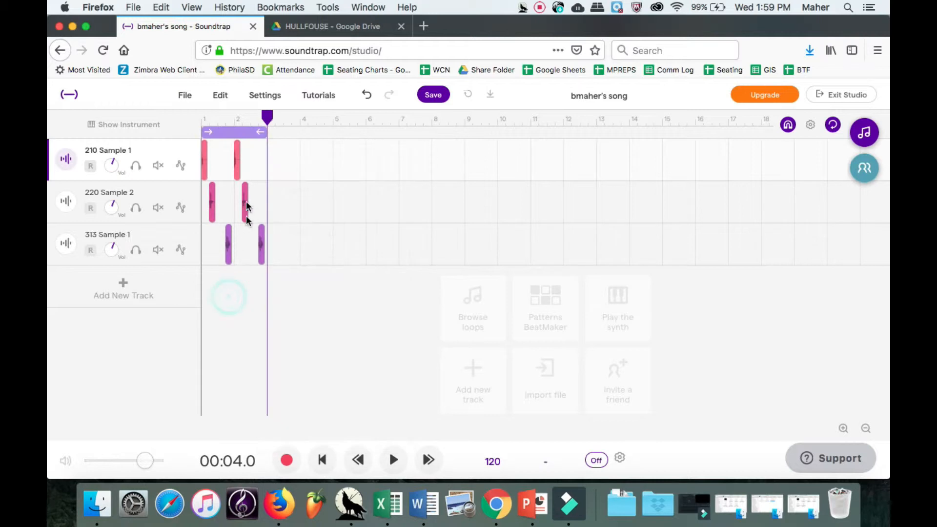
Nudge the second 220 and 210 clips and the first 313 clip while the loop plays.
click(245, 206)
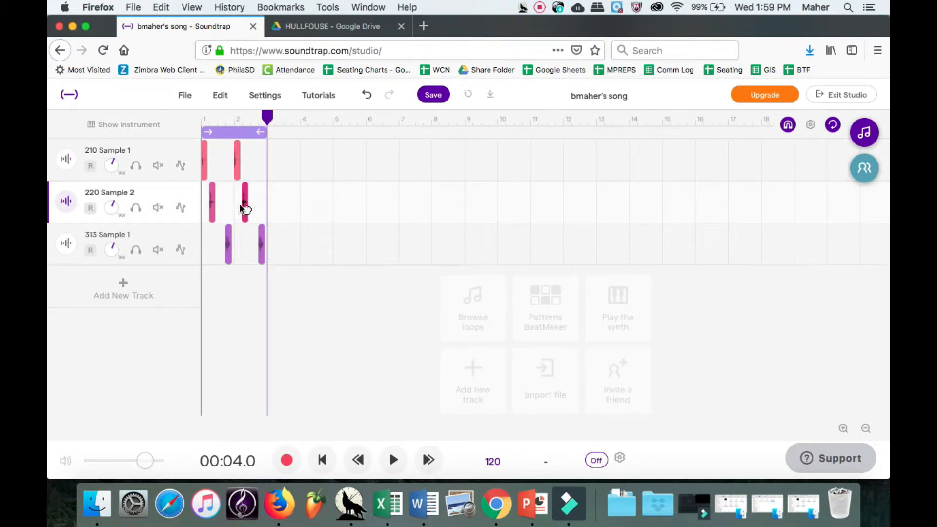
drag(234, 211, 249, 213)
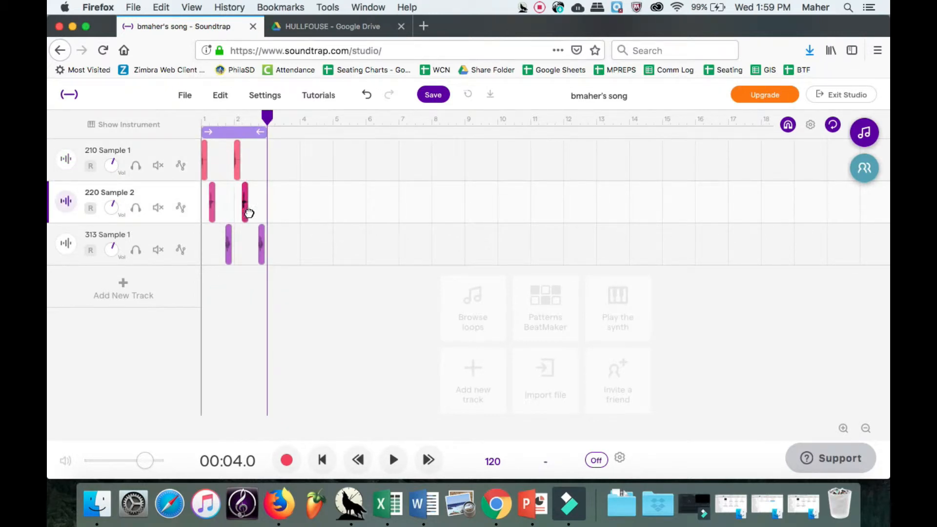
click(237, 177)
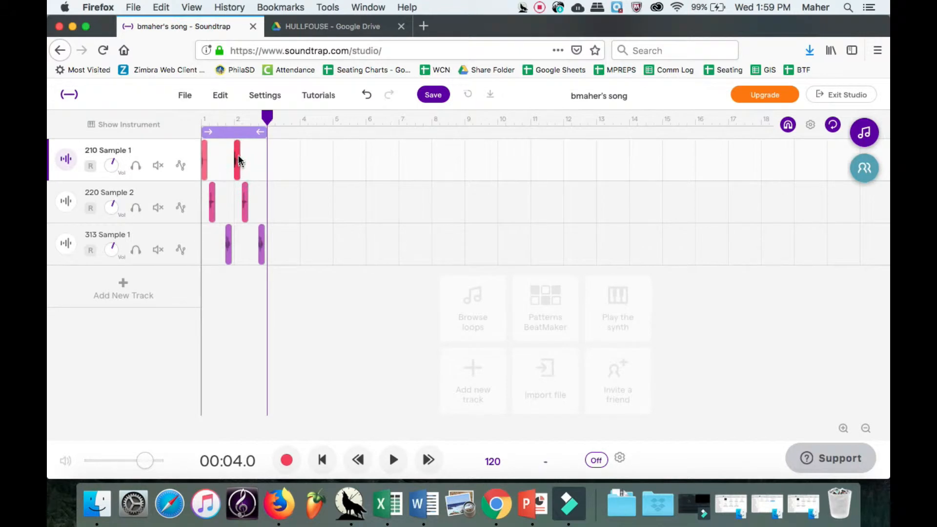
click(234, 157)
mouse_move(236, 164)
mouse_down()
mouse_move(249, 165)
mouse_move(233, 166)
mouse_up()
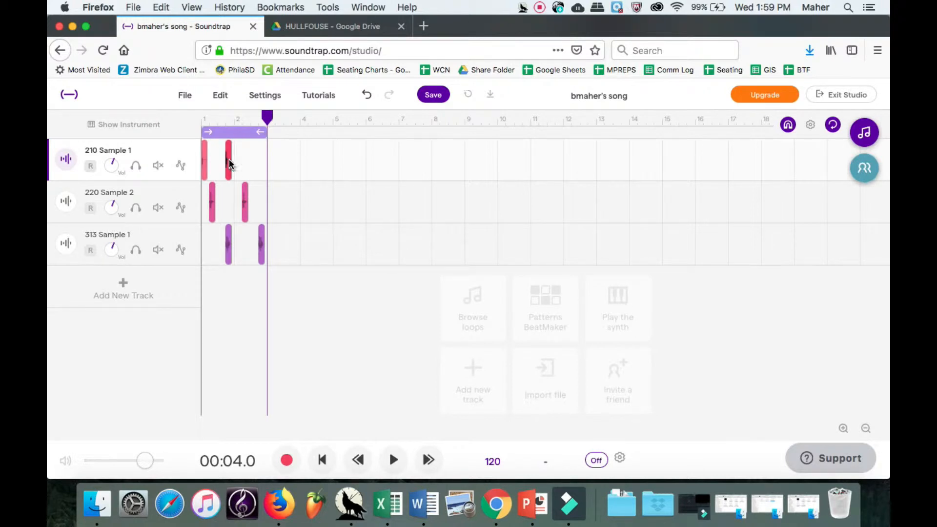
key(space)
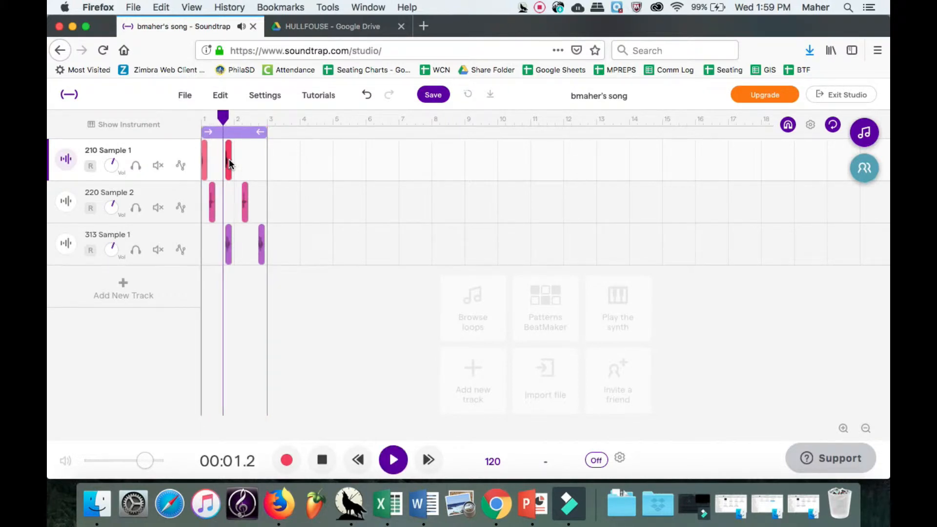
drag(228, 243, 224, 245)
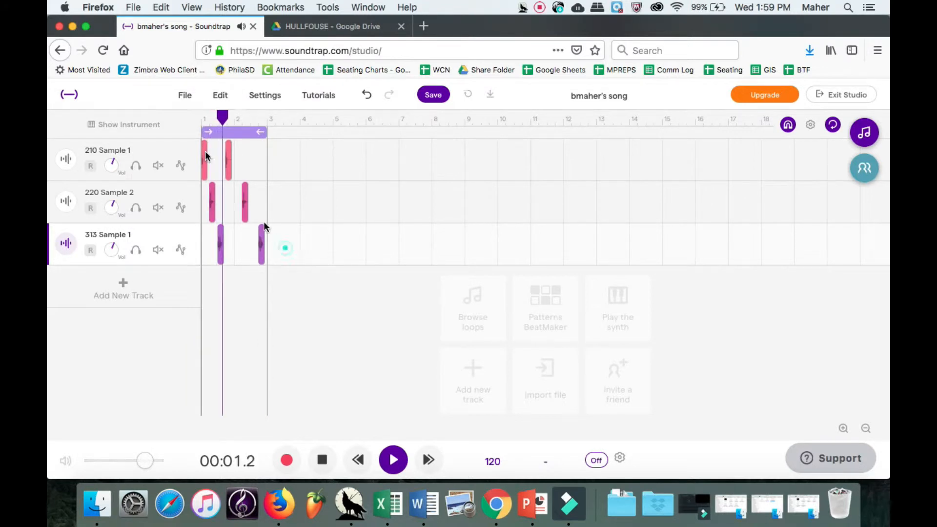
Select all clips and try pasting at bar 3, which raises a Can't paste warning.
drag(285, 247, 188, 146)
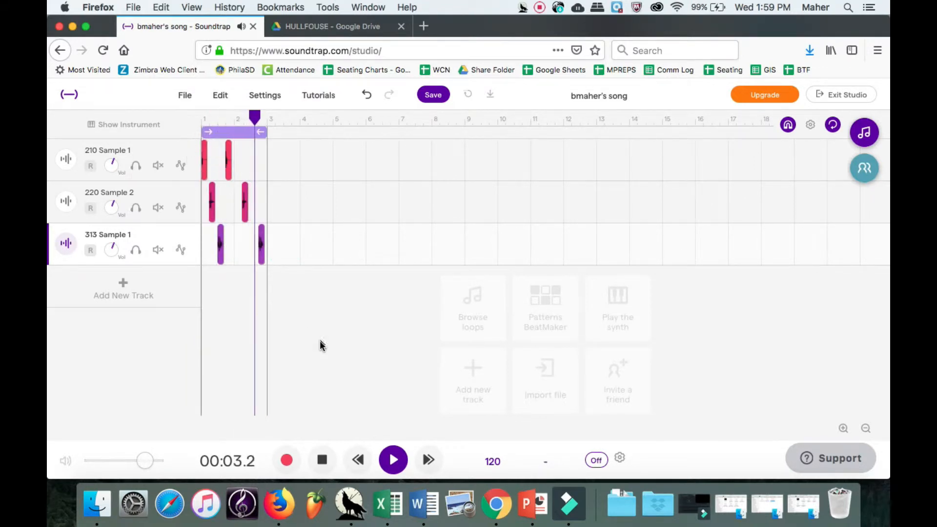
click(322, 457)
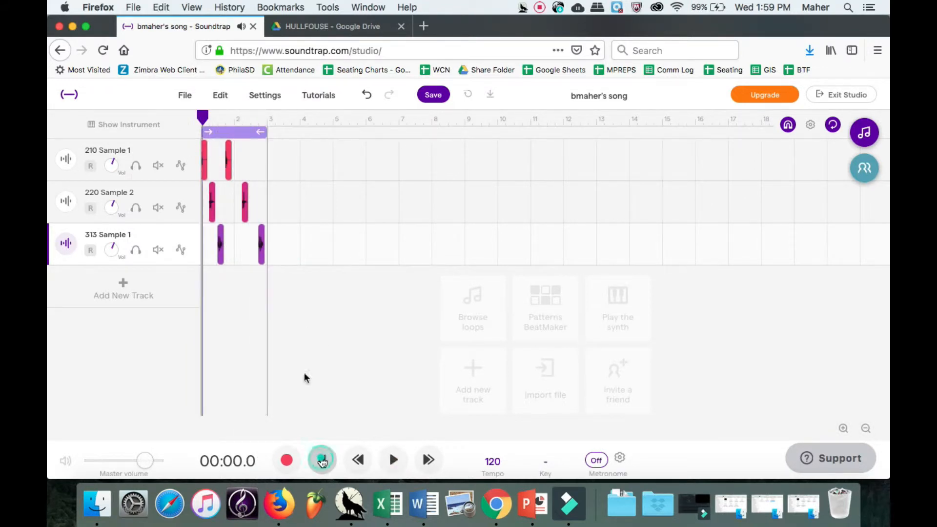
click(266, 120)
key(super+v)
click(475, 325)
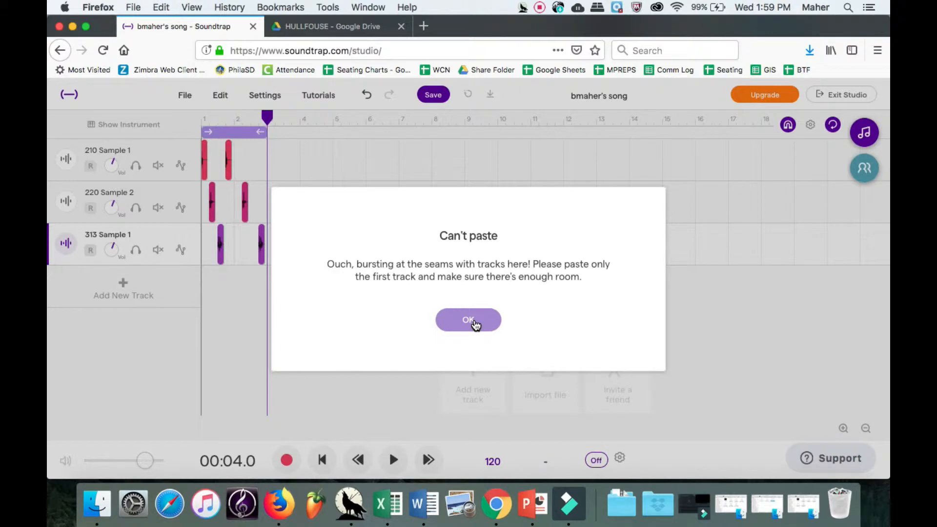
Dismiss the warning, paste the clips at bars 3, 5 and 7, and stretch the loop to bar 9.
click(475, 325)
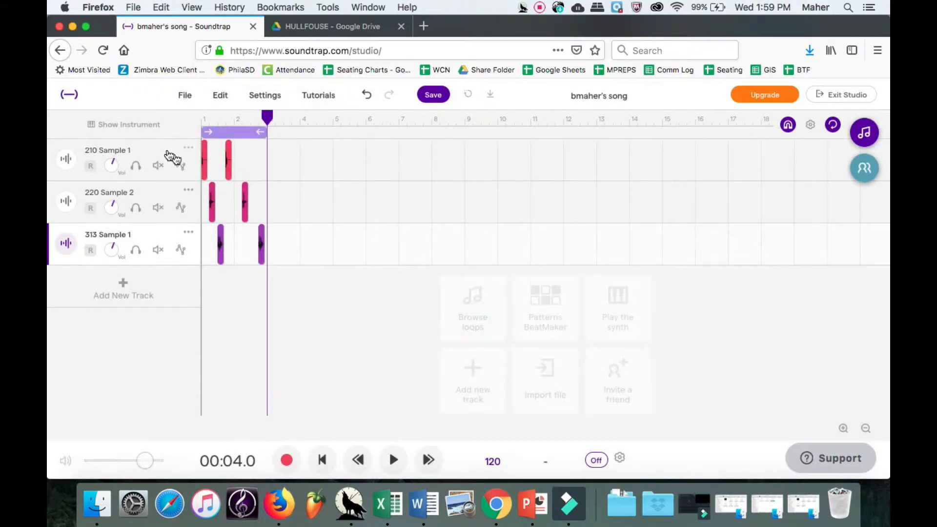
click(145, 151)
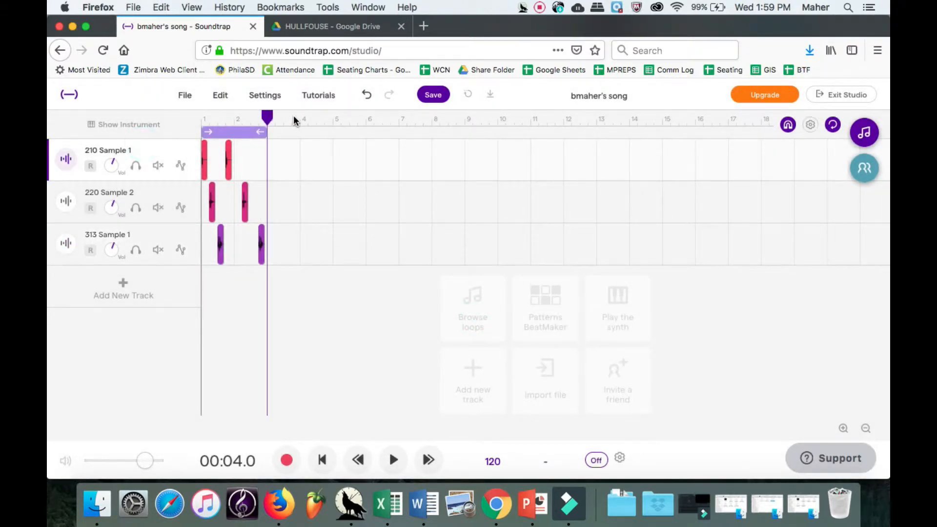
key(super+v)
click(334, 119)
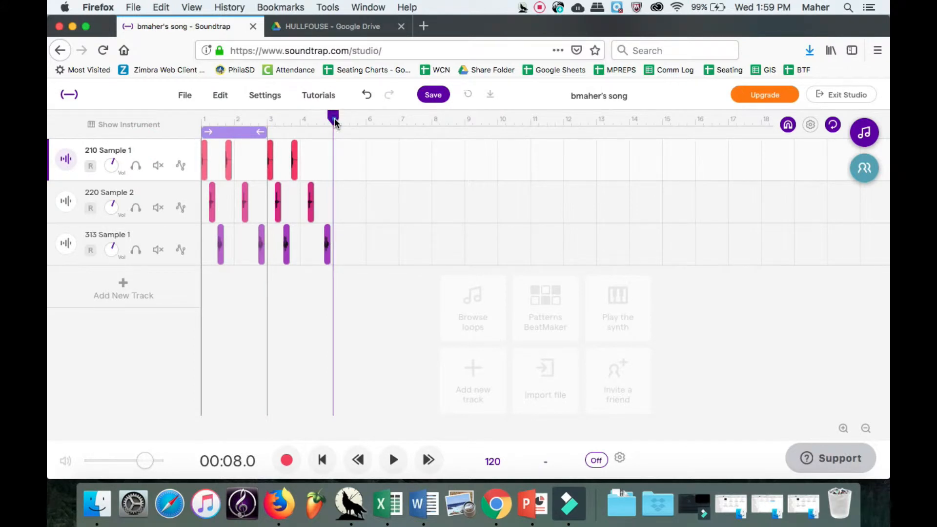
key(super+v)
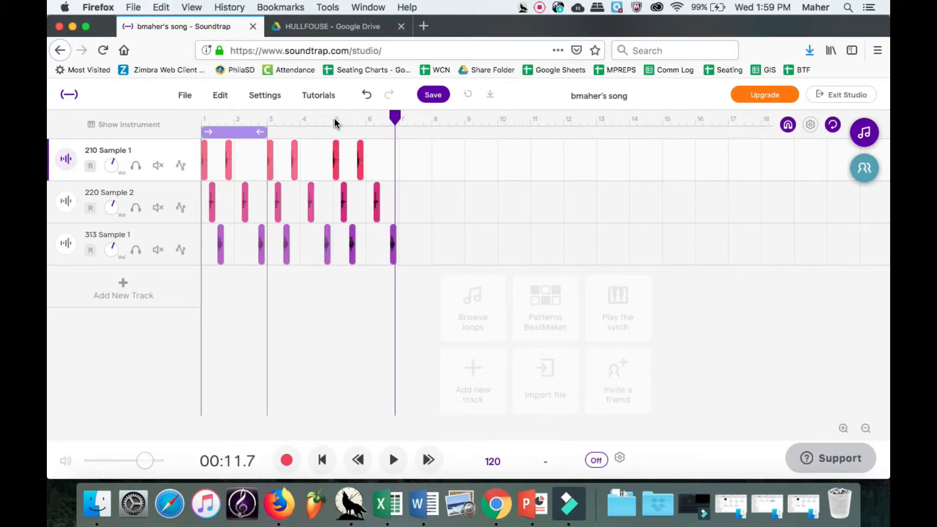
click(399, 126)
key(super+v)
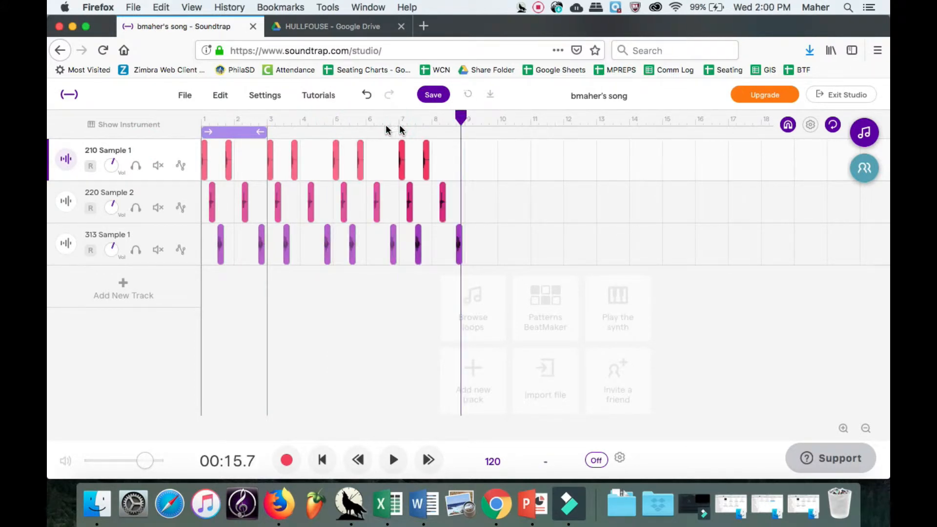
drag(260, 130, 461, 131)
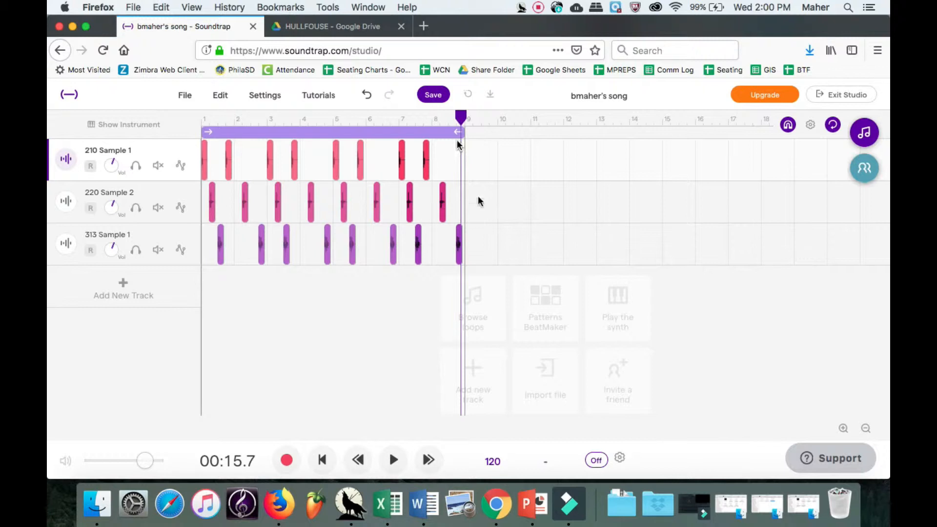
Set the project tempo to 72 BPM, choosing not to adjust the audio.
scroll(536, 307, down, 1)
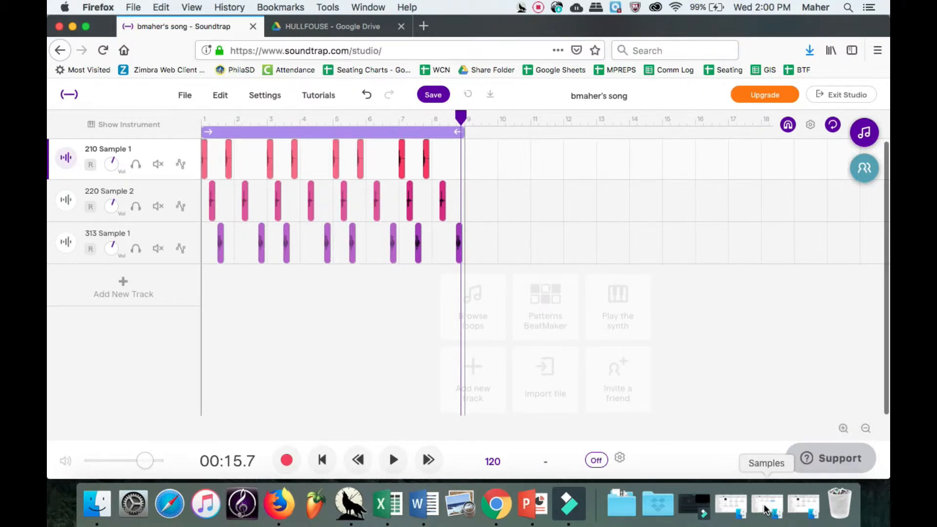
click(743, 505)
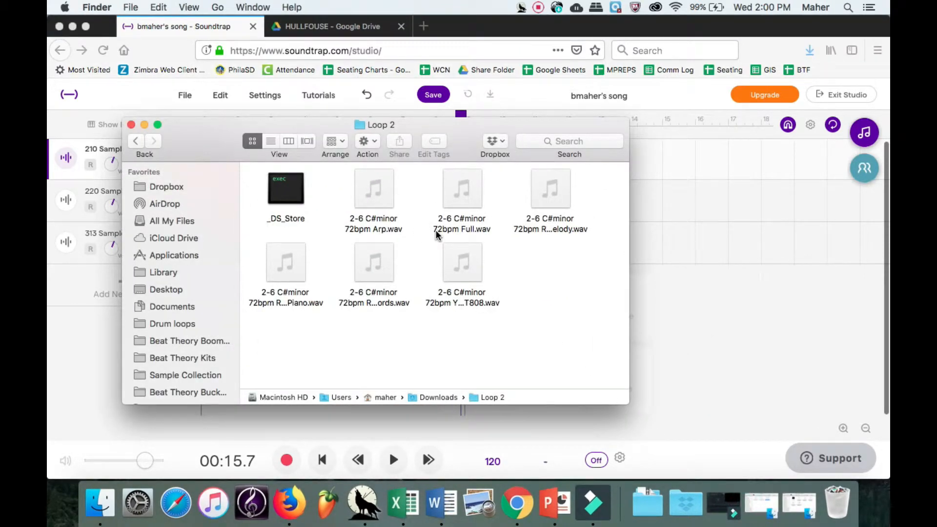
click(495, 465)
click(494, 461)
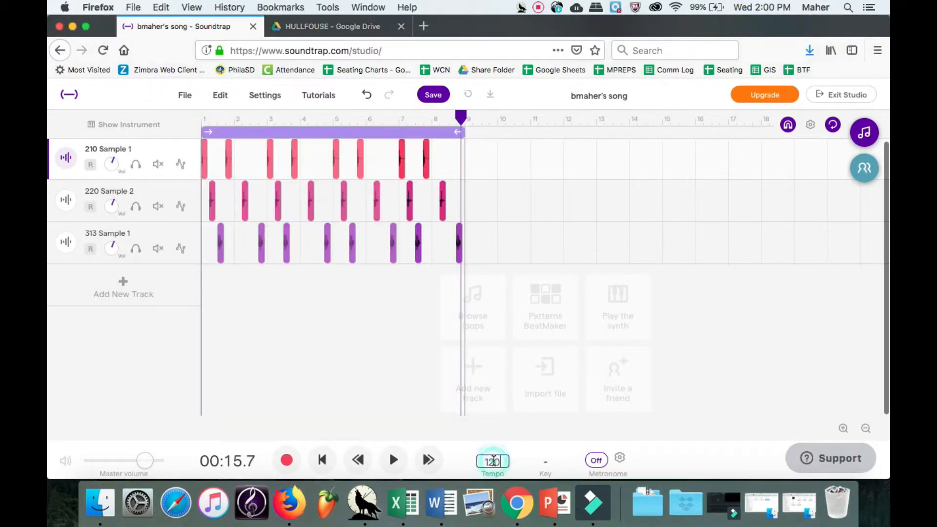
key(BackSpace)
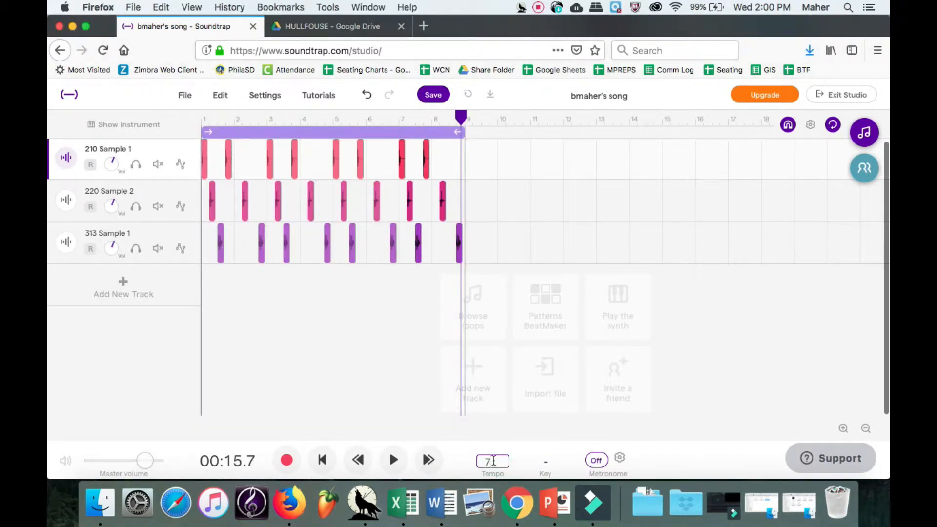
click(578, 364)
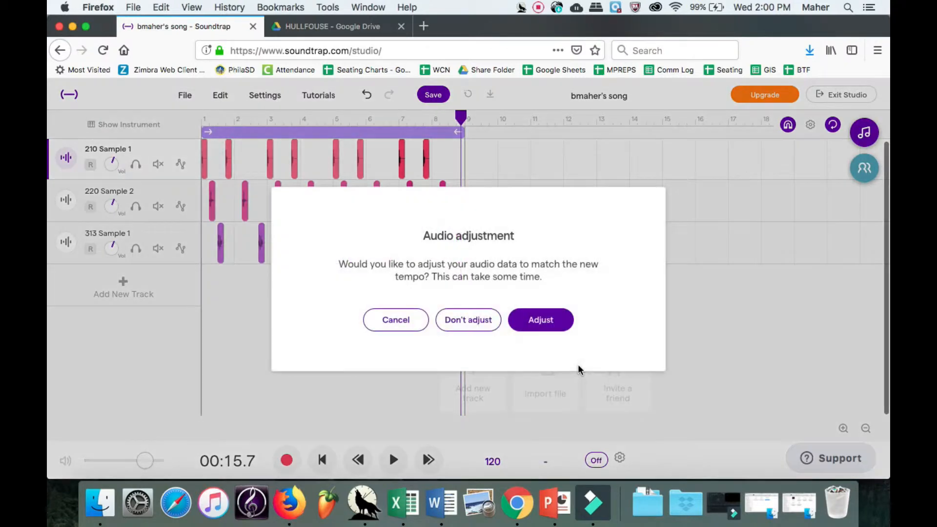
click(473, 327)
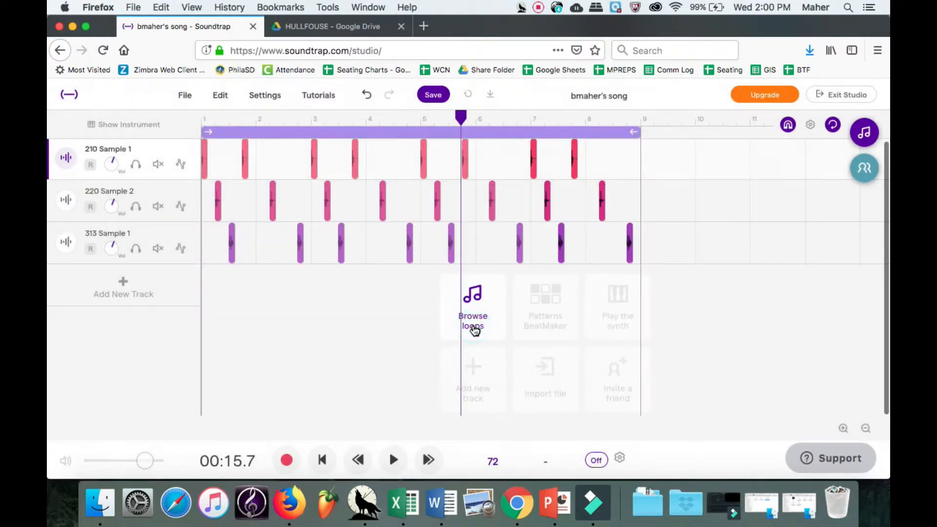
Play the beat at 72 BPM, rewind to the start, and bring up the Loop 2 folder.
click(321, 460)
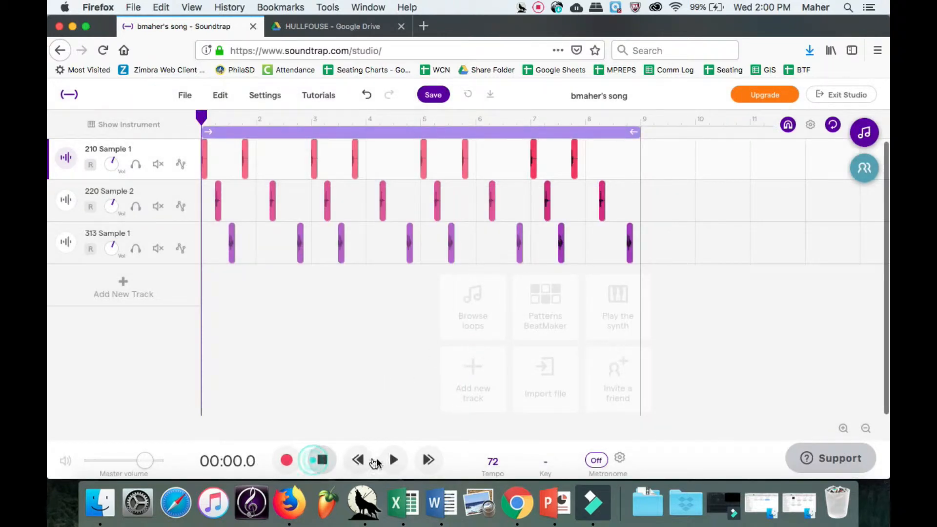
click(393, 461)
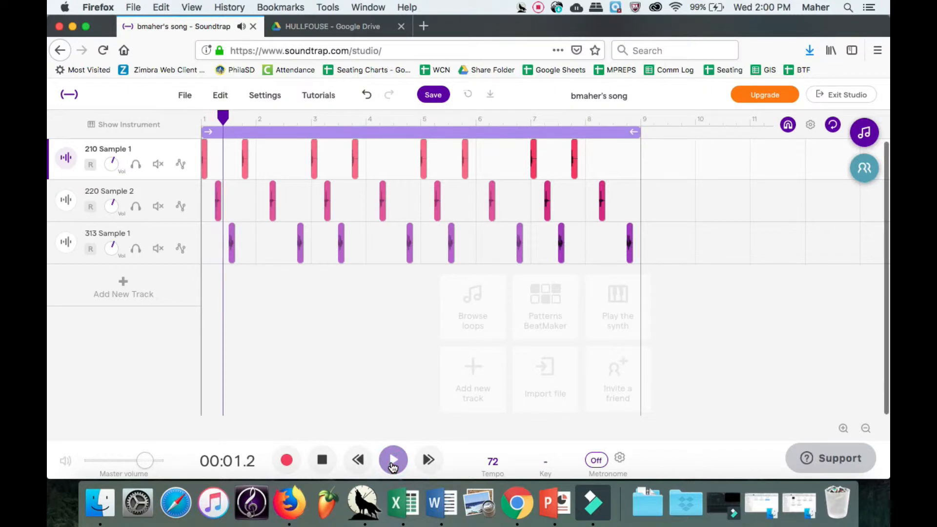
click(321, 459)
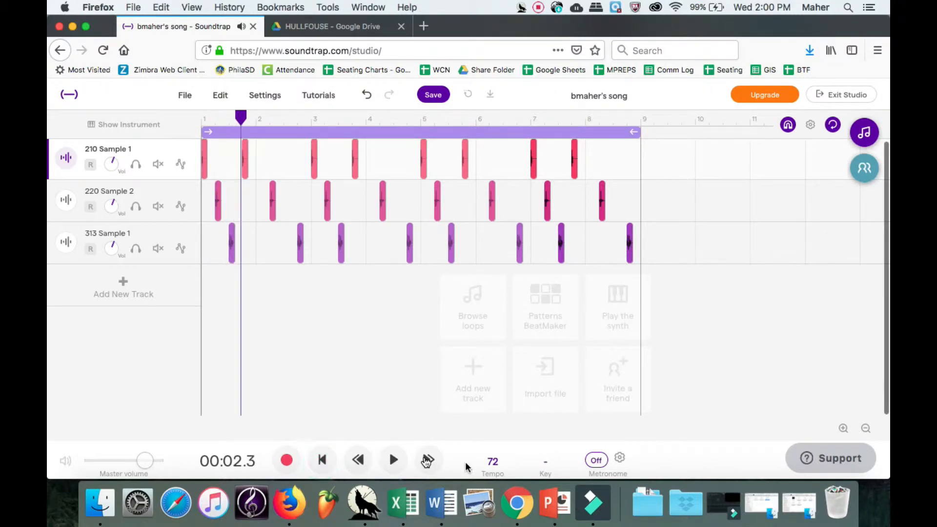
click(330, 459)
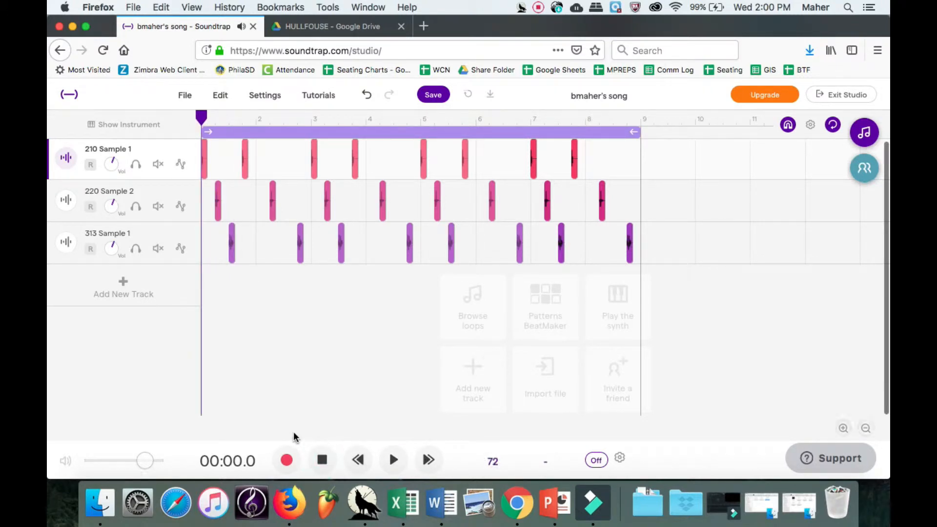
click(84, 501)
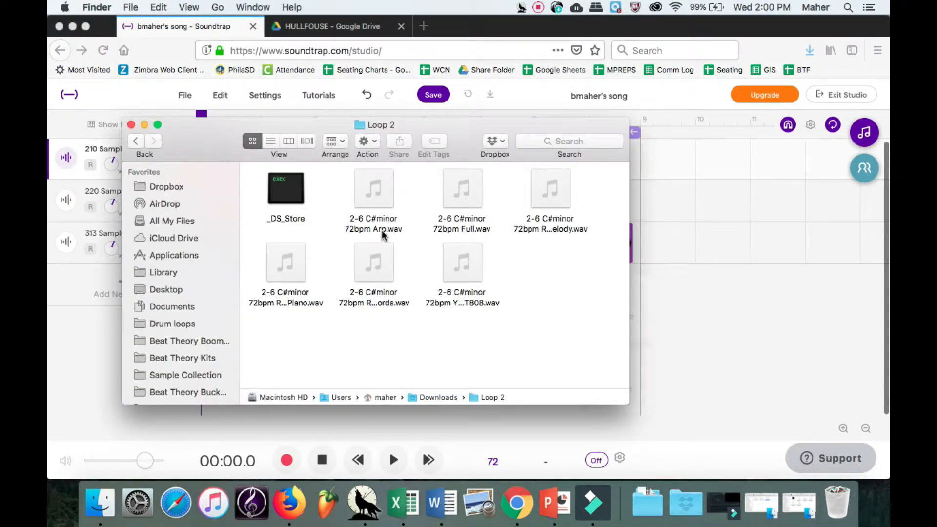
Preview the Loop 2 wavs and add YEZART808 and Reverse Piano as new Soundtrap tracks.
click(374, 189)
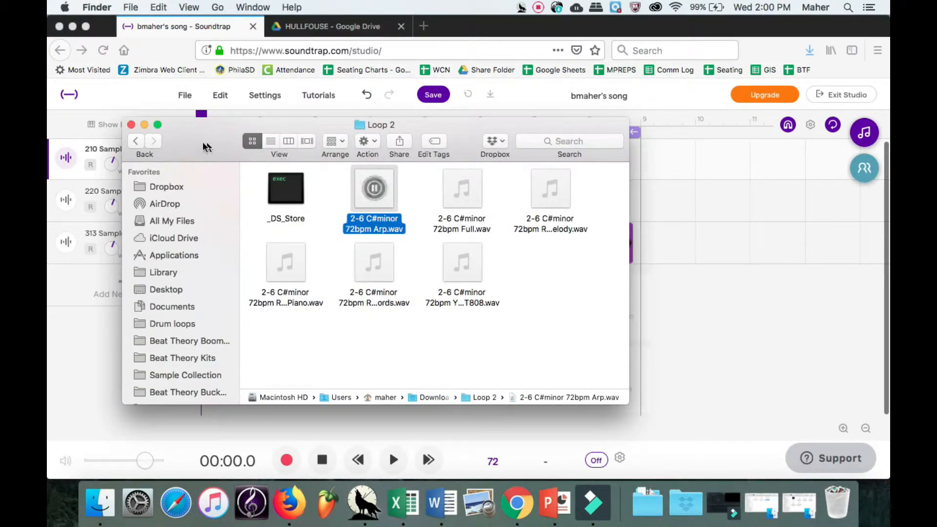
drag(204, 143, 379, 116)
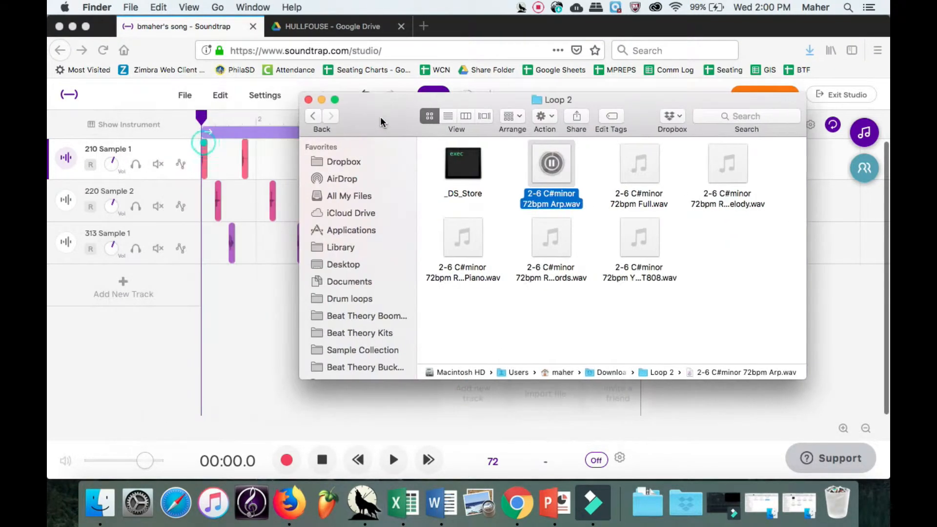
click(638, 240)
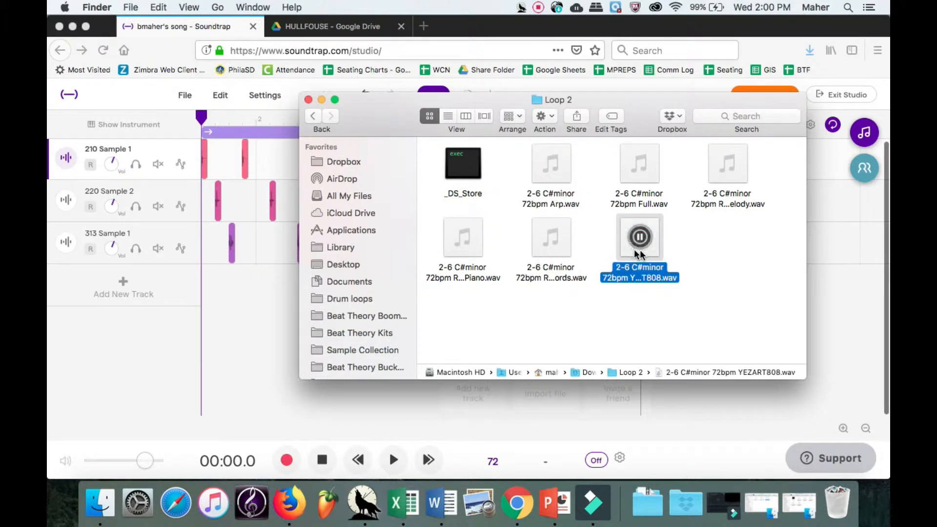
drag(642, 255, 136, 273)
click(463, 237)
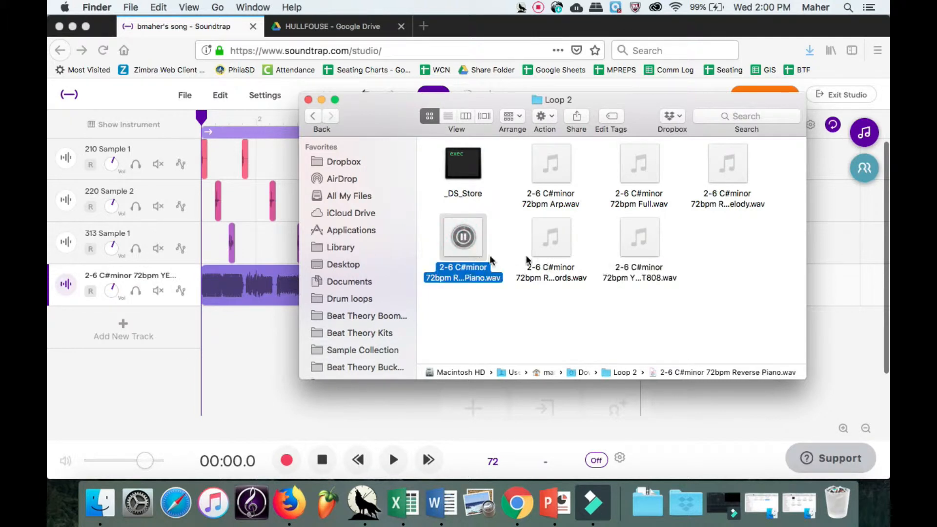
drag(458, 257, 138, 327)
Audition Reverse Melody and Reverse Synth Chords, add Arp as a track, and close Loop 2.
click(729, 165)
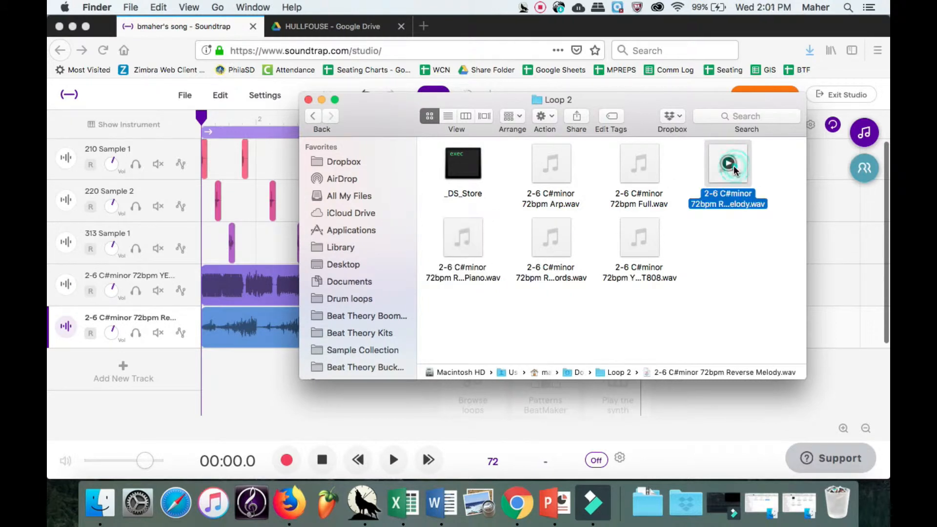
click(553, 238)
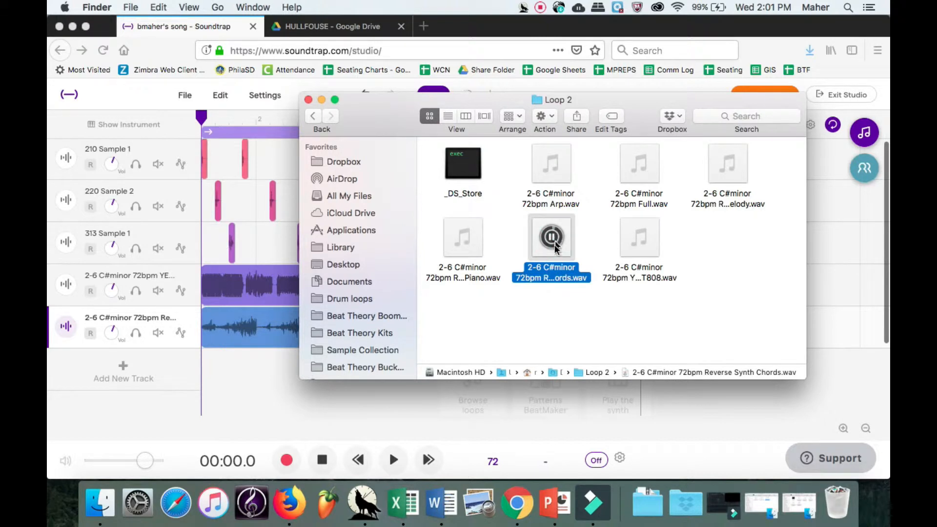
click(552, 165)
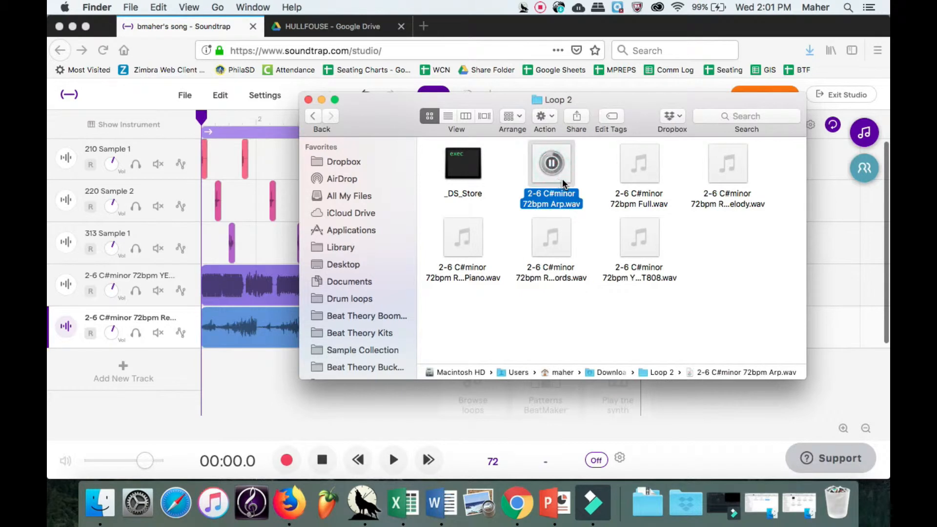
drag(562, 177, 133, 368)
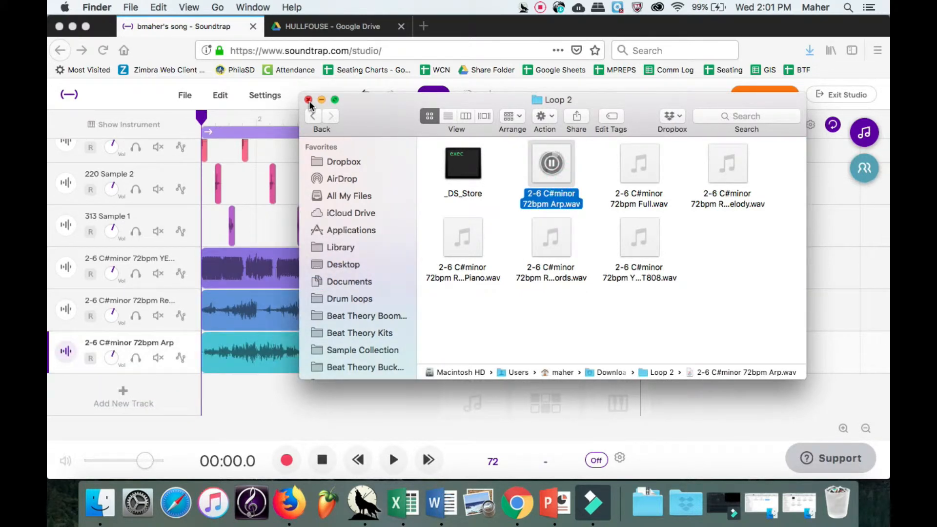
click(308, 100)
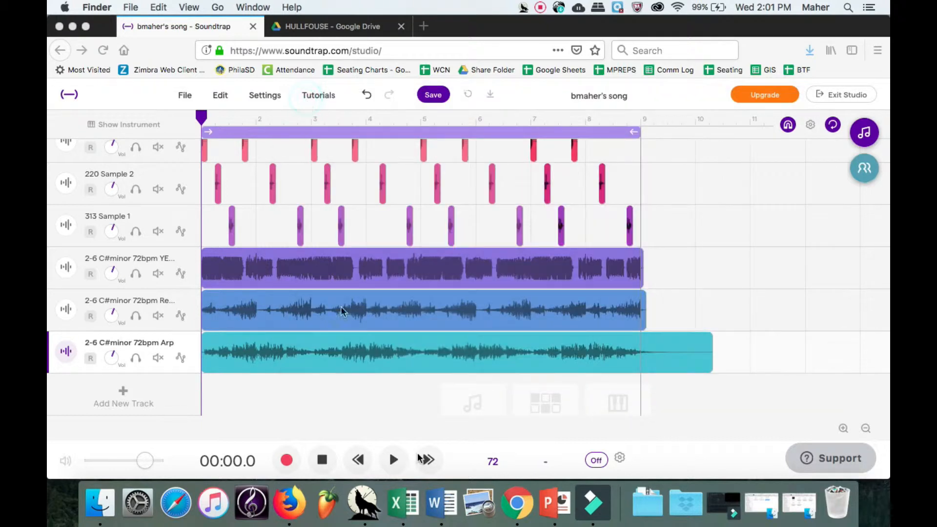
Play the six-track song, stop and rewind it, then open the HULLFOUSE LOOP 98BPM folder.
click(357, 463)
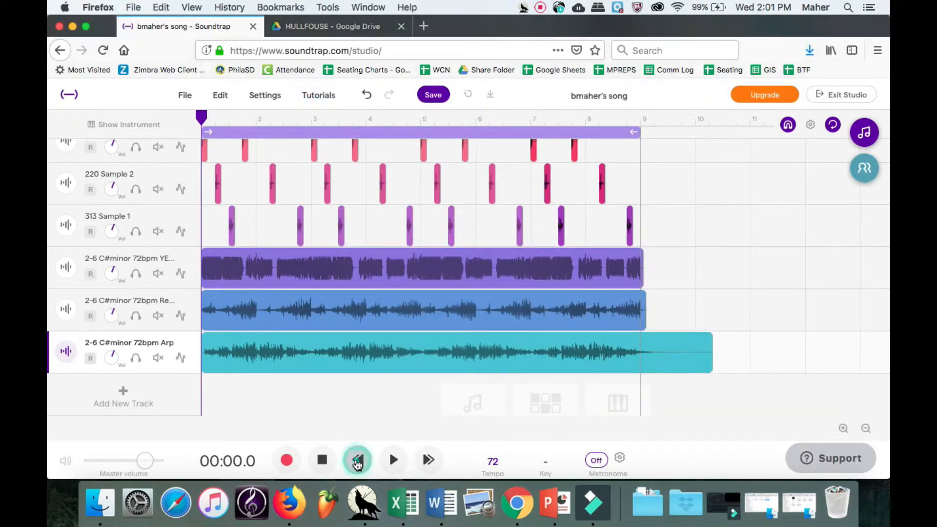
click(384, 464)
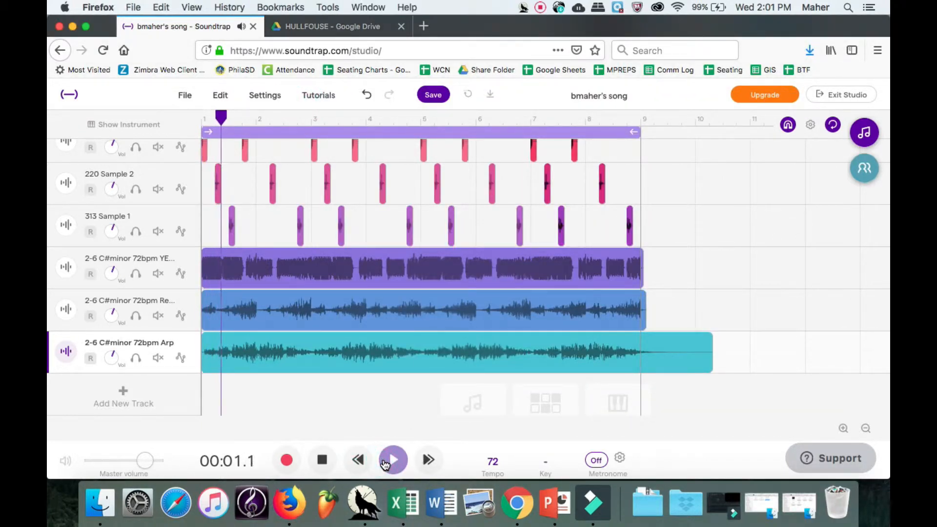
click(321, 461)
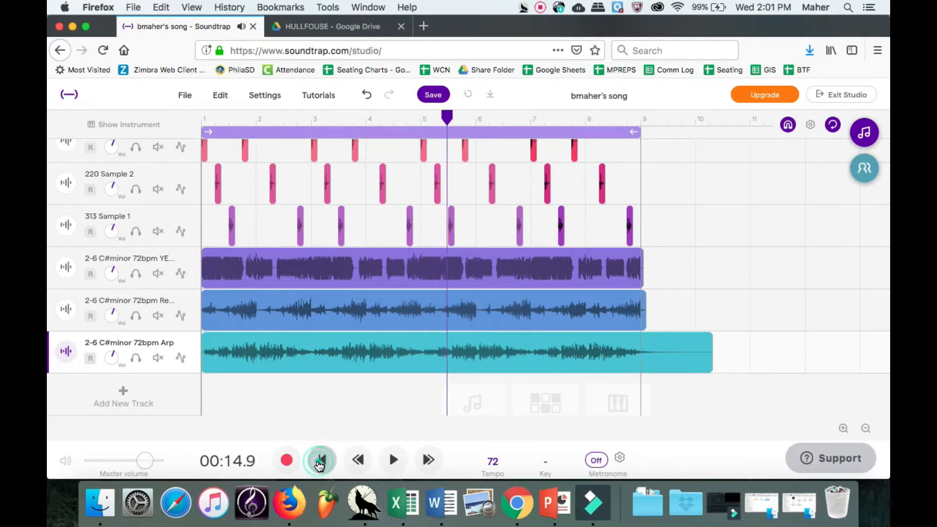
click(322, 460)
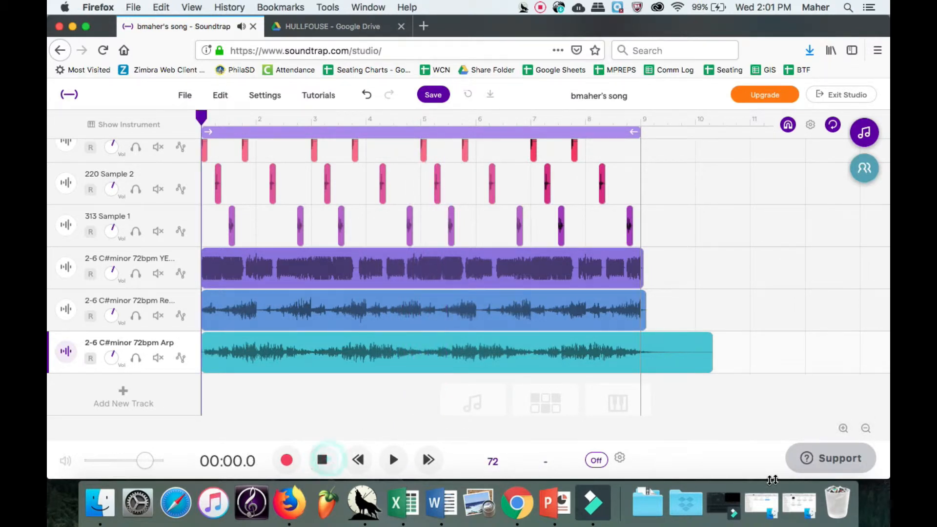
click(796, 510)
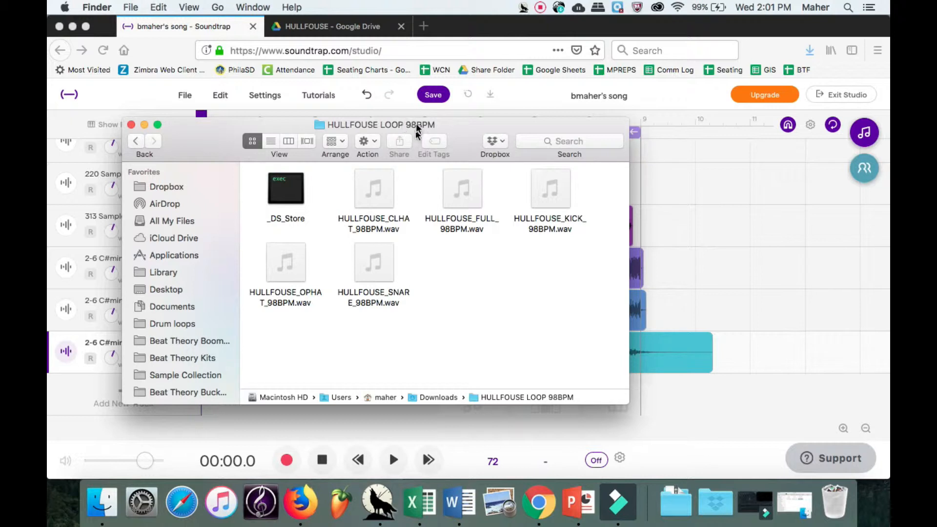
Set the project tempo to 98 BPM with the audio stretched to match.
click(486, 476)
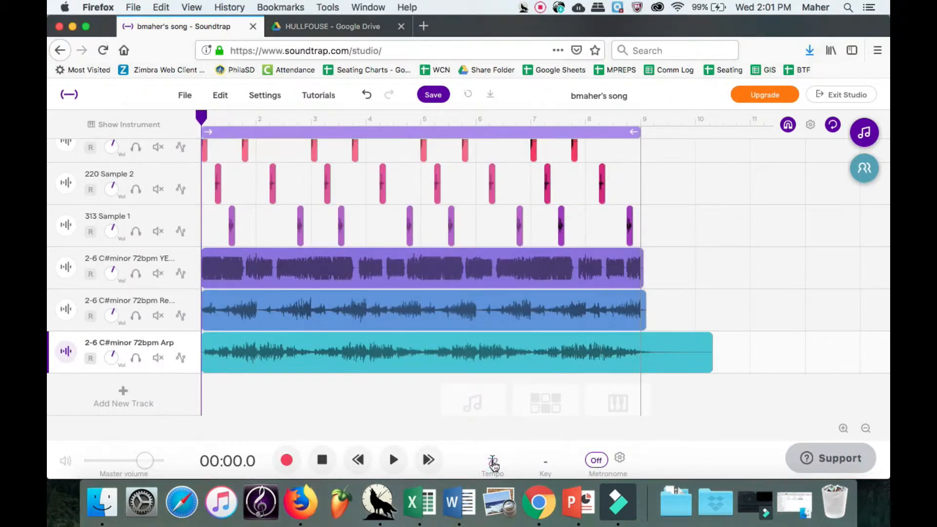
click(492, 461)
click(528, 455)
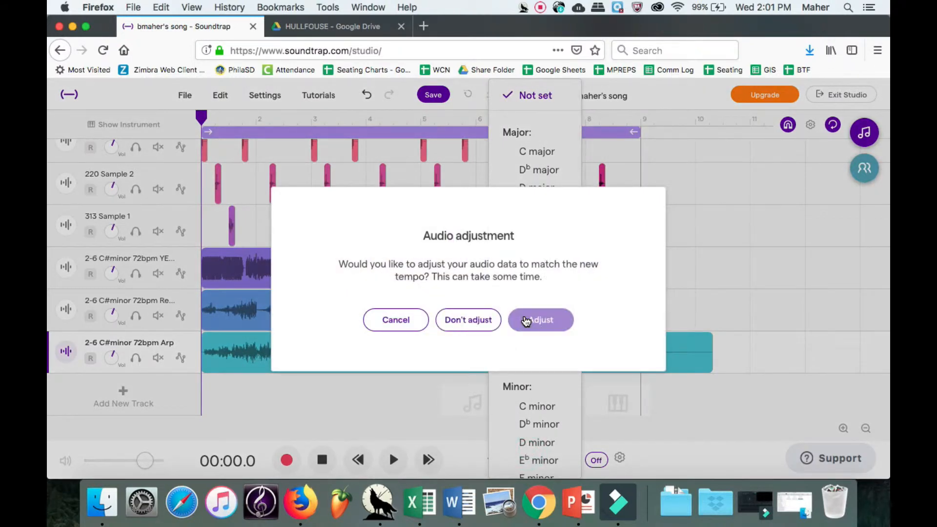
click(523, 320)
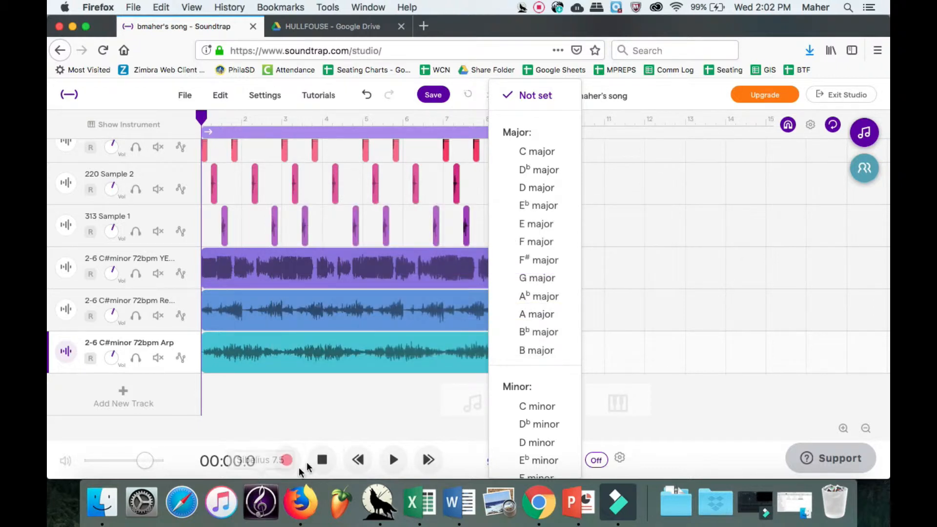
Play the song at 98 BPM and reopen the HULLFOUSE LOOP 98BPM folder.
click(322, 461)
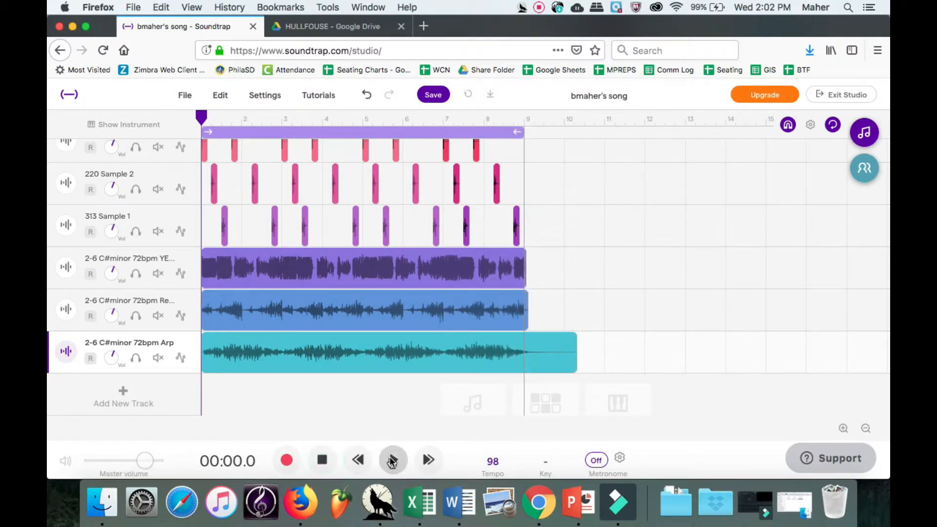
click(392, 460)
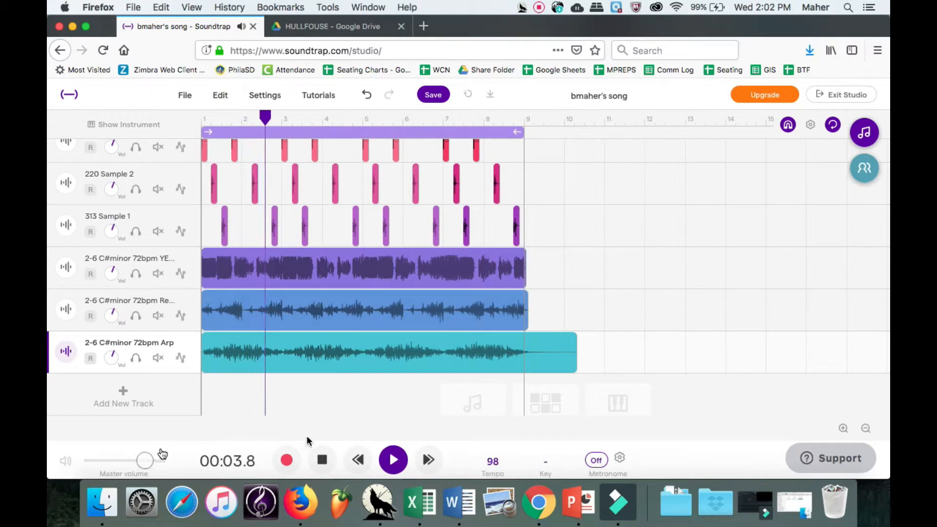
click(102, 502)
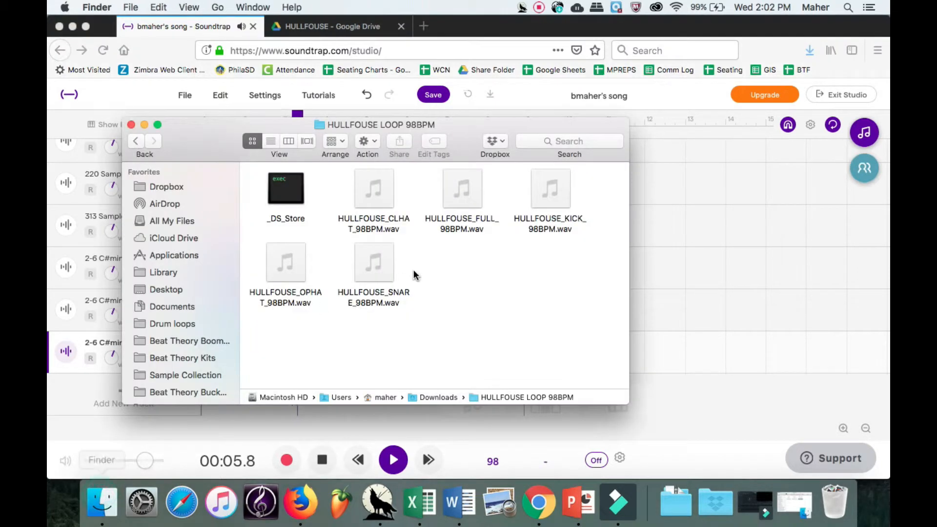
Drag the HULLFOUSE OPHAT, CLHAT, KICK and SNARE wavs into Soundtrap as new tracks, then minimize Finder.
drag(234, 136, 457, 113)
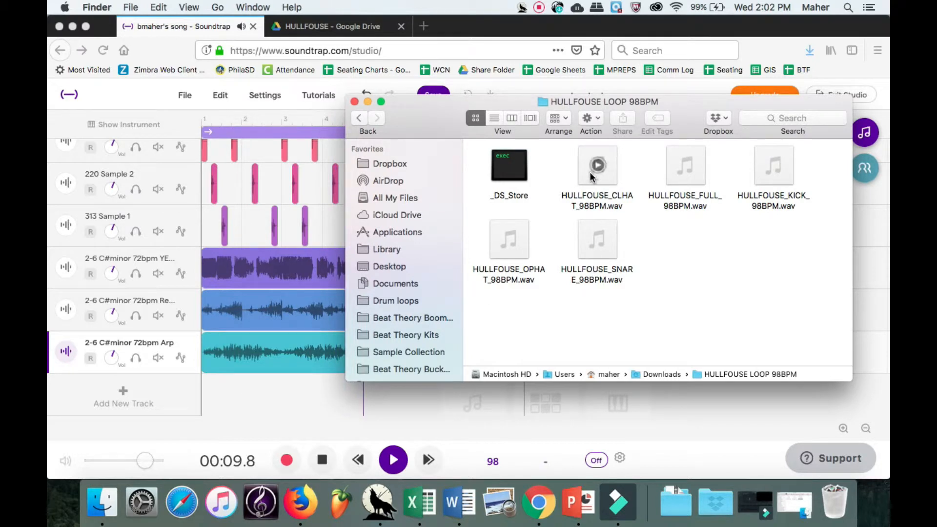
drag(505, 251, 141, 293)
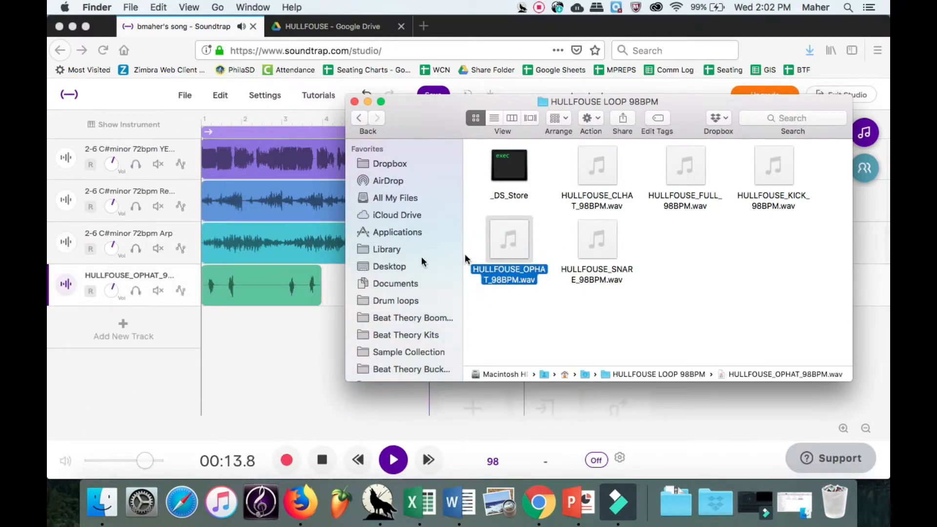
mouse_move(604, 171)
drag(604, 171, 127, 337)
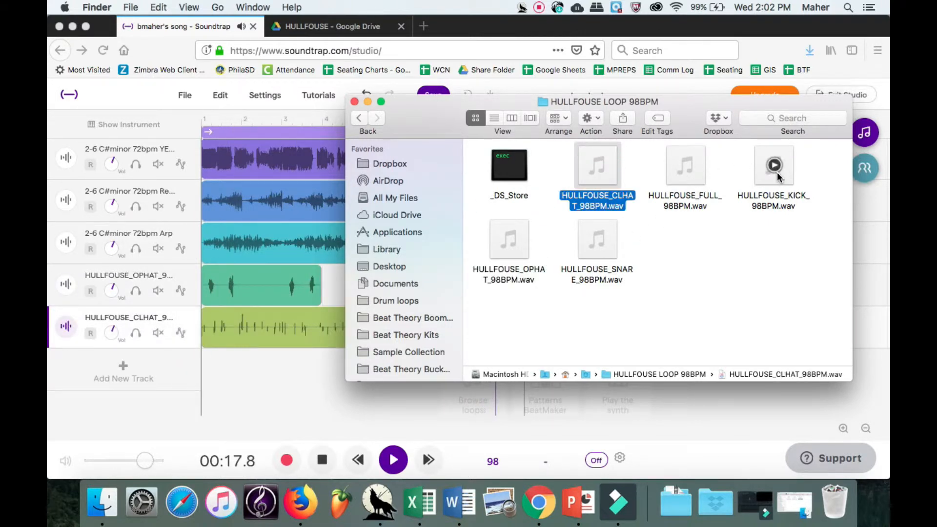
drag(777, 172, 172, 369)
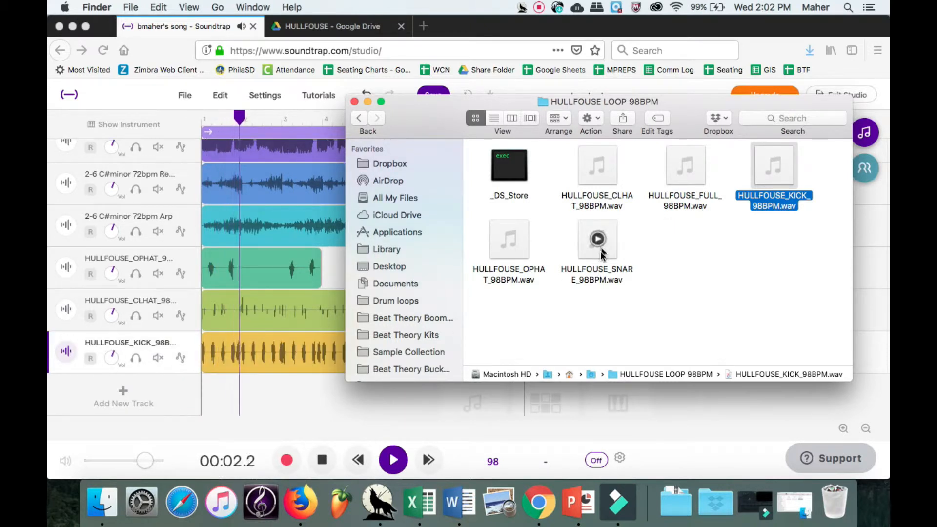
drag(596, 253, 165, 395)
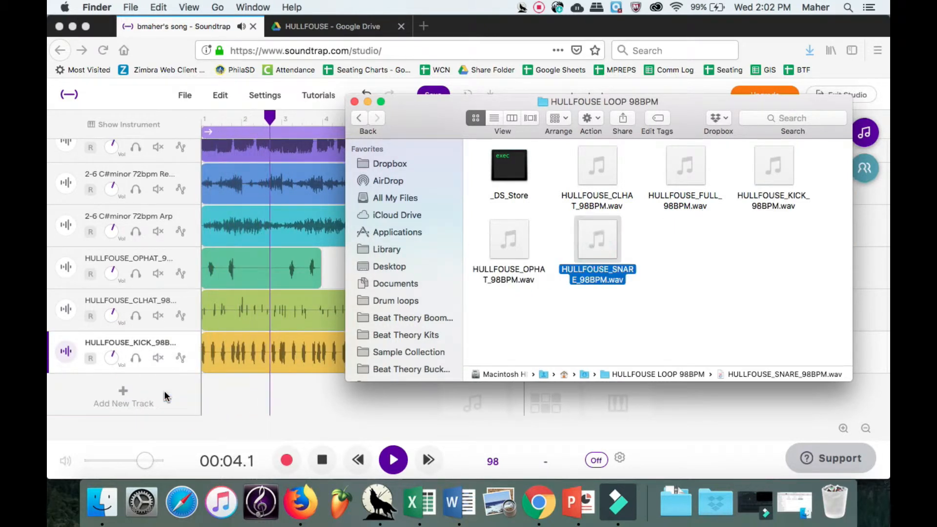
click(366, 101)
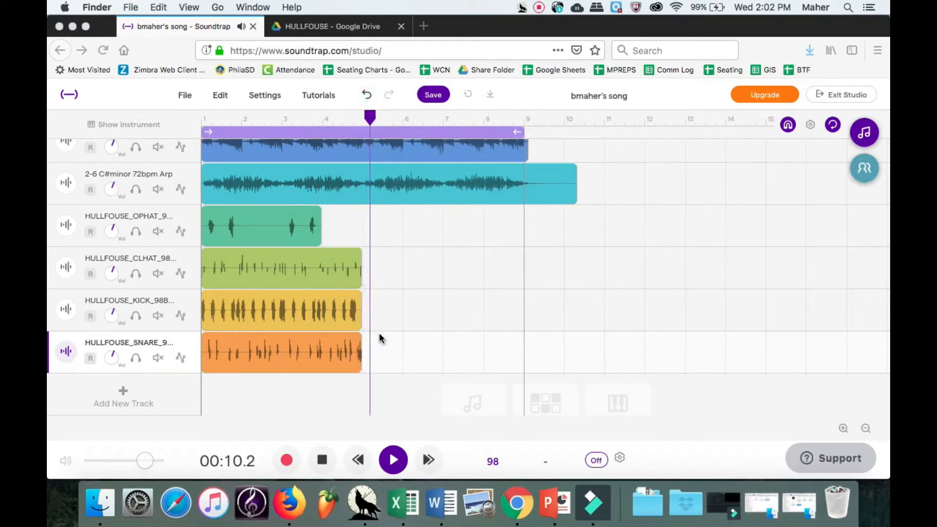
Rewind and play the song to hear the new drum tracks.
click(324, 461)
click(324, 460)
click(324, 460)
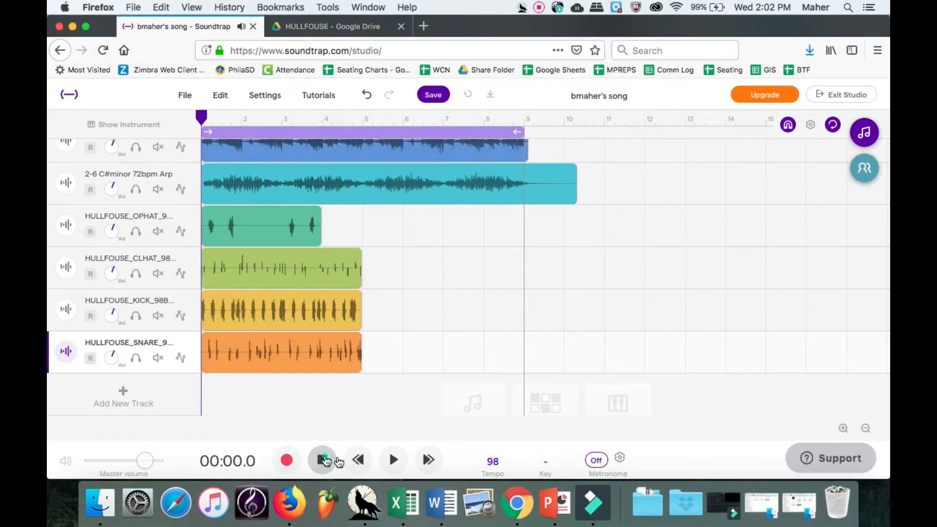
click(391, 460)
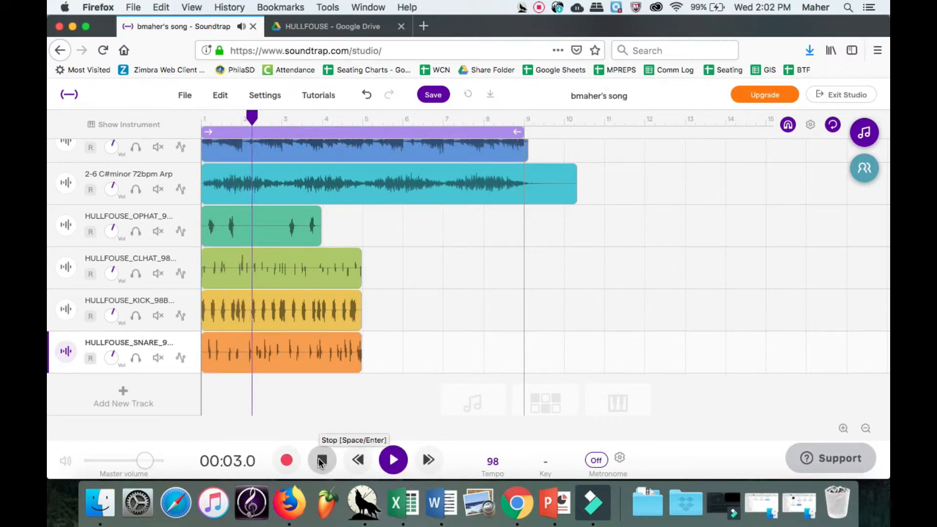
Select the four HULLFOUSE drum clips and paste copies of them at bar 5.
drag(382, 360, 232, 207)
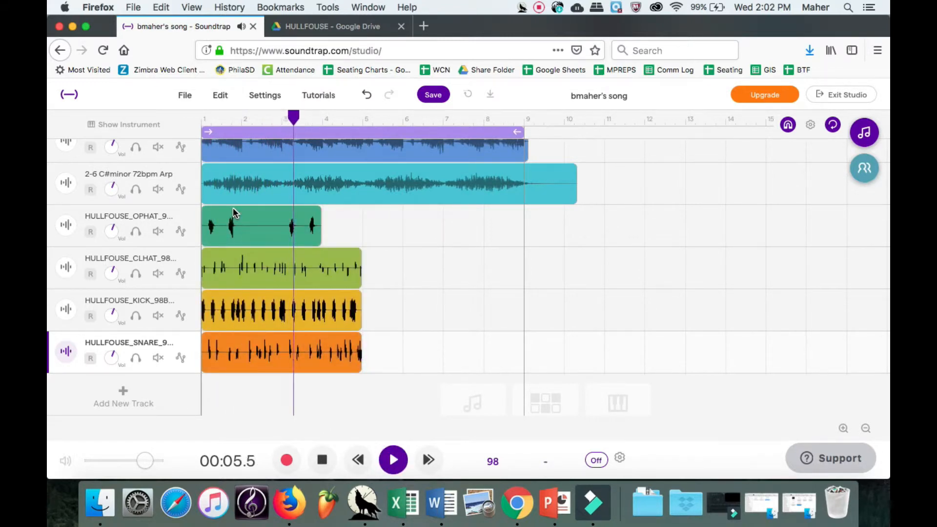
click(324, 461)
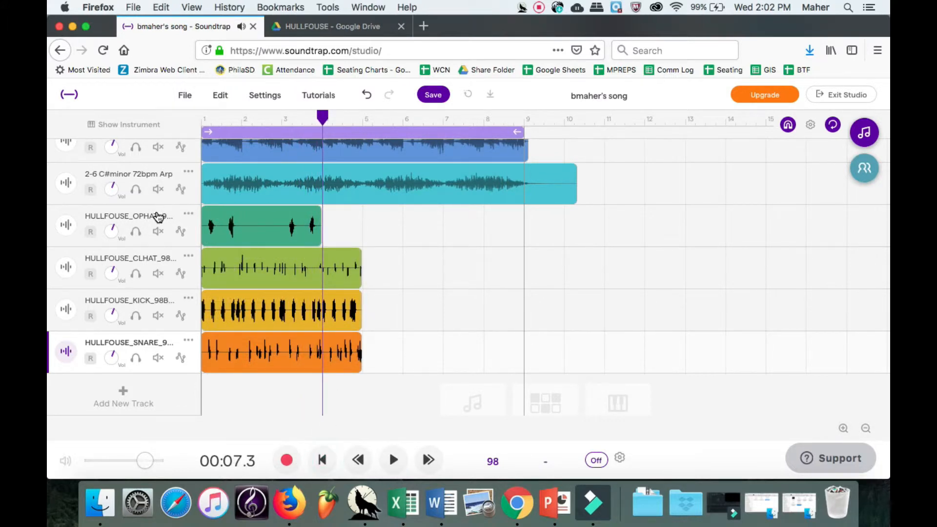
click(158, 217)
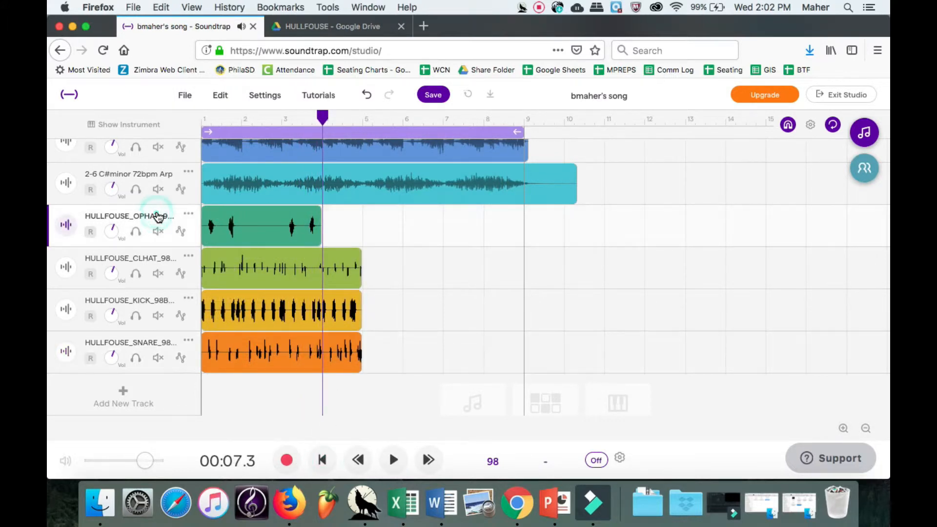
click(364, 122)
key(super+v)
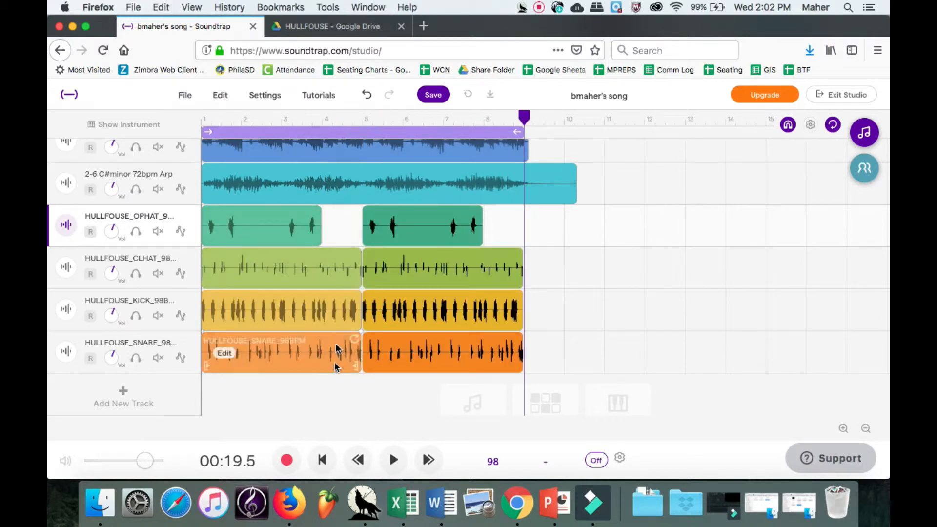
Play the extended drum arrangement from the start and adjust the snare track's volume.
click(322, 460)
click(393, 460)
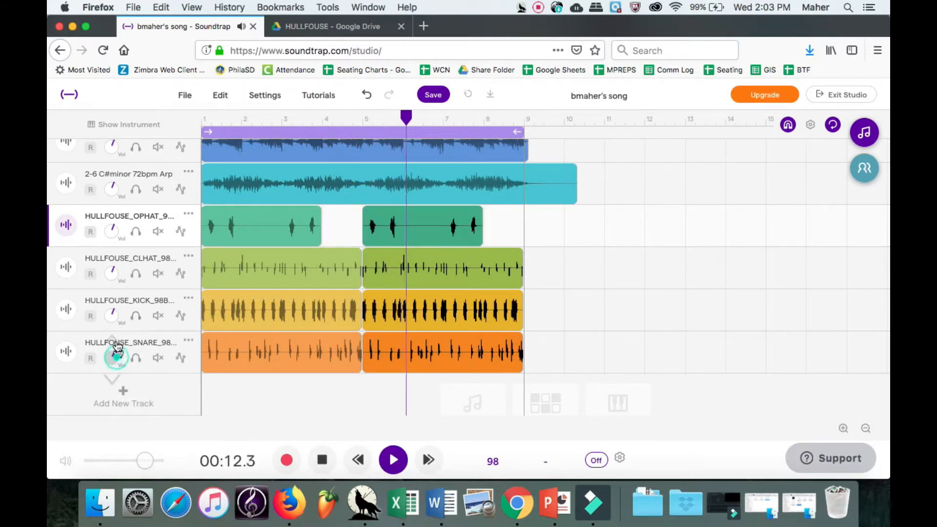
drag(117, 347, 115, 284)
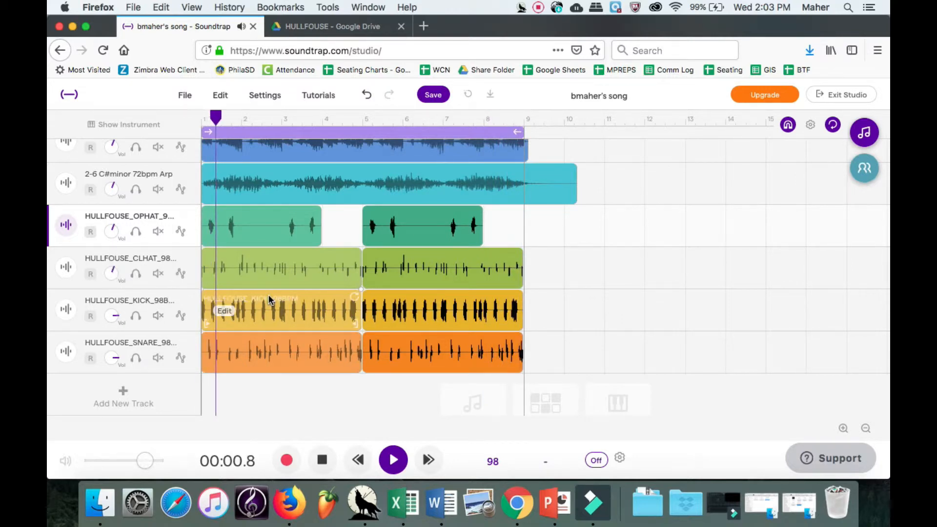
Solo 210 Sample 1 and add Classic Dist with its distortion raised.
scroll(268, 297, up, 5)
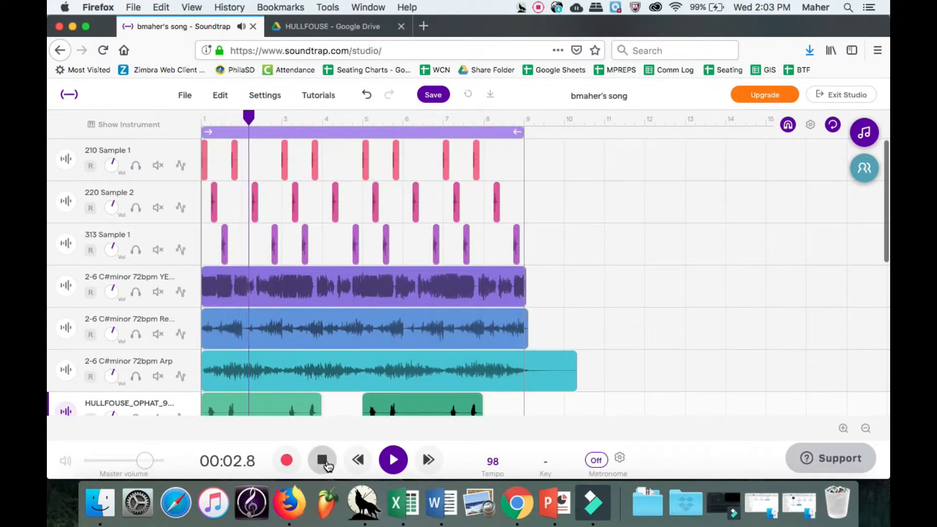
click(136, 166)
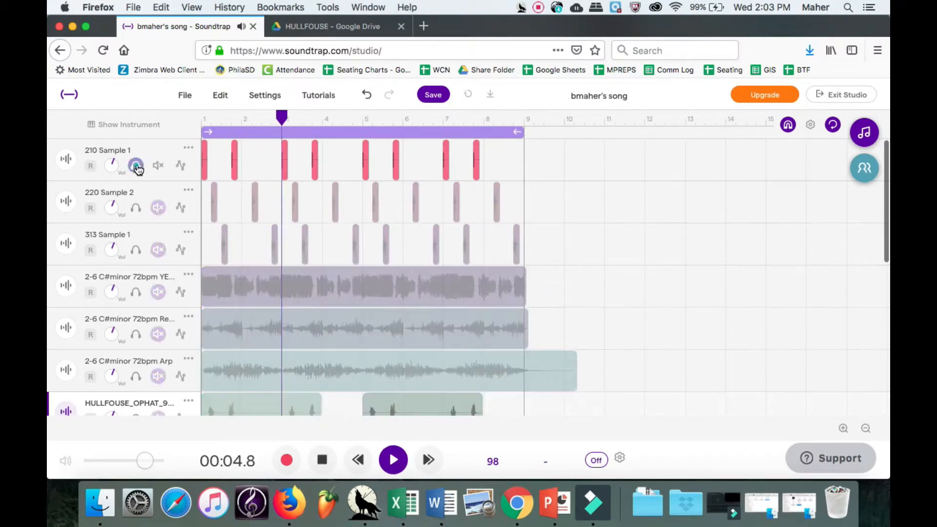
click(67, 166)
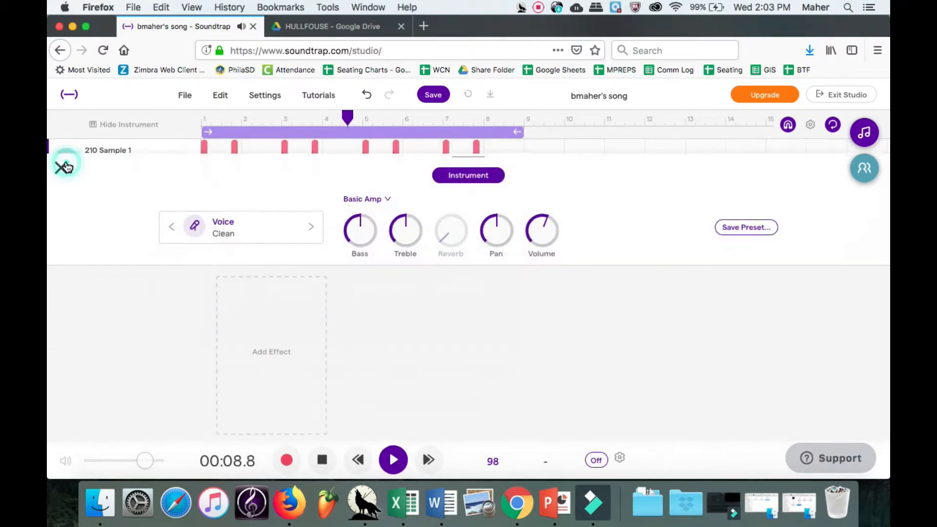
click(286, 302)
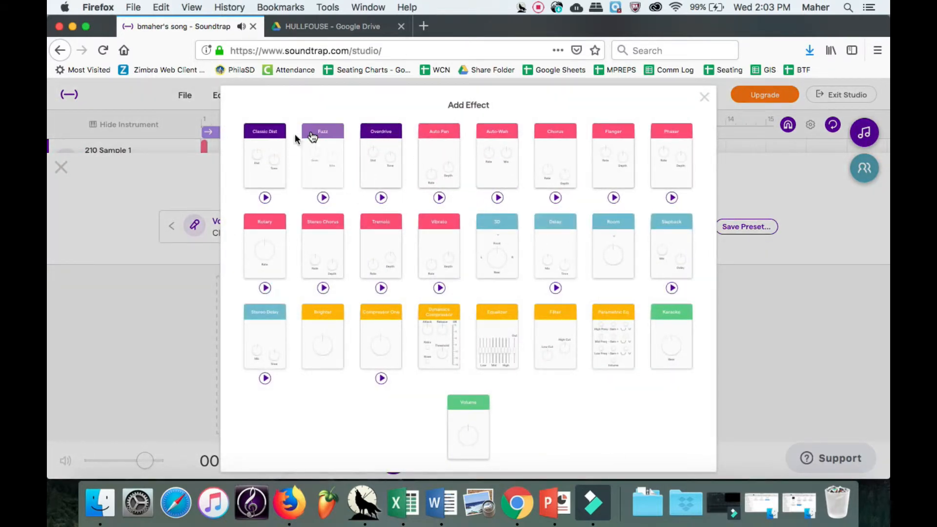
click(272, 163)
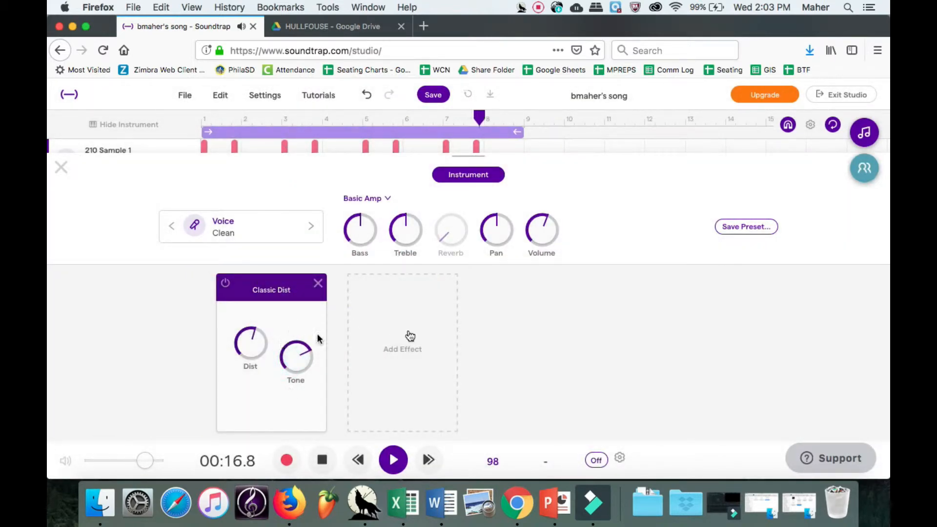
drag(241, 345, 242, 312)
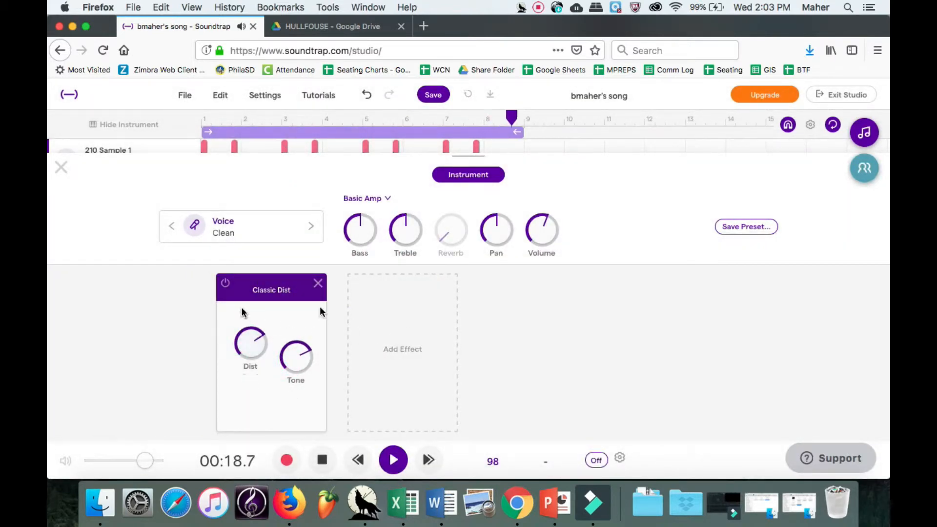
Add Stereo Delay with a slightly shorter time, followed by a Room reverb.
click(401, 325)
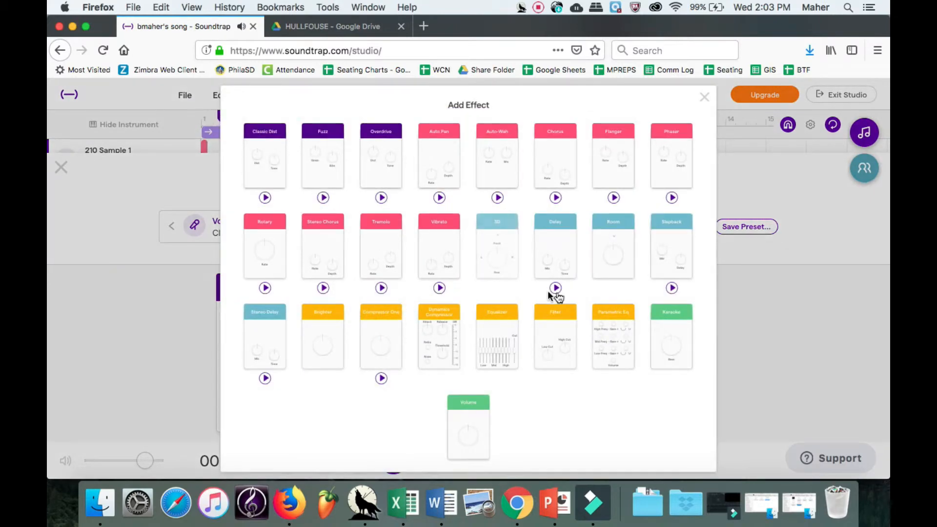
click(262, 332)
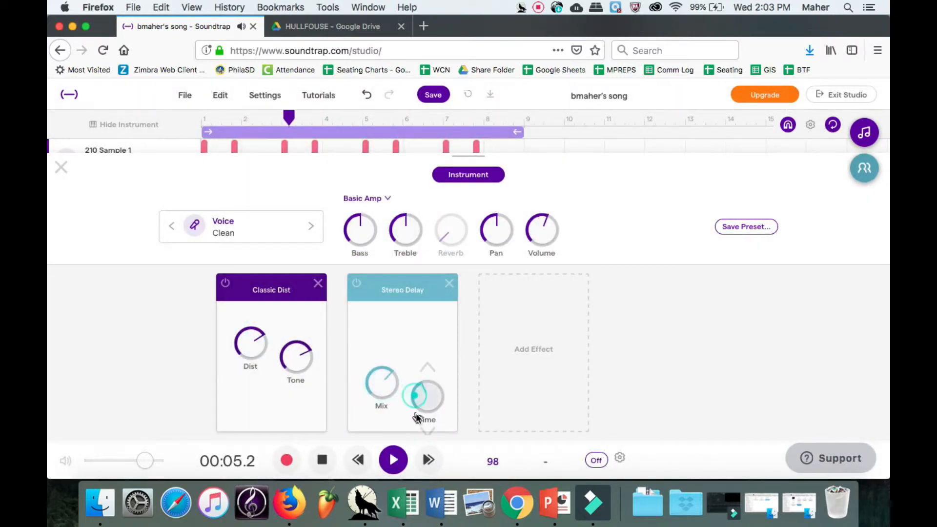
drag(415, 418, 416, 420)
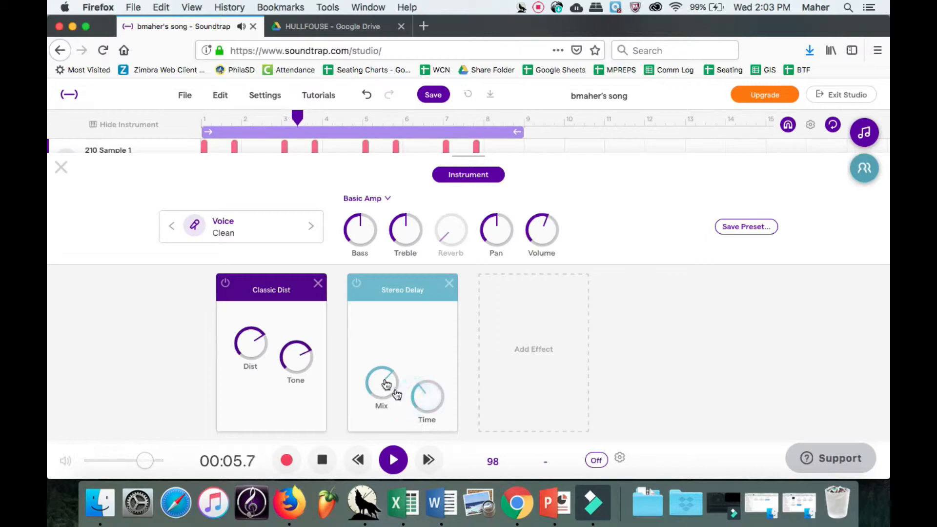
click(511, 337)
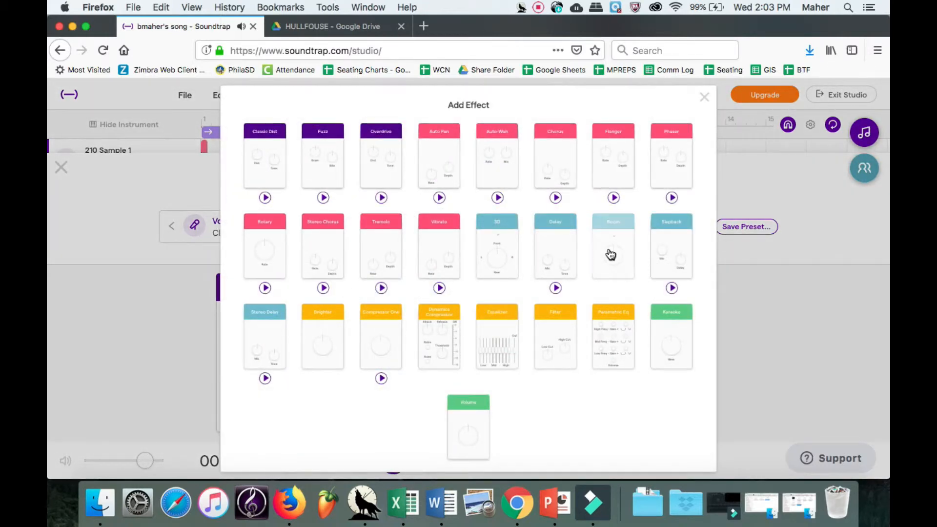
click(611, 254)
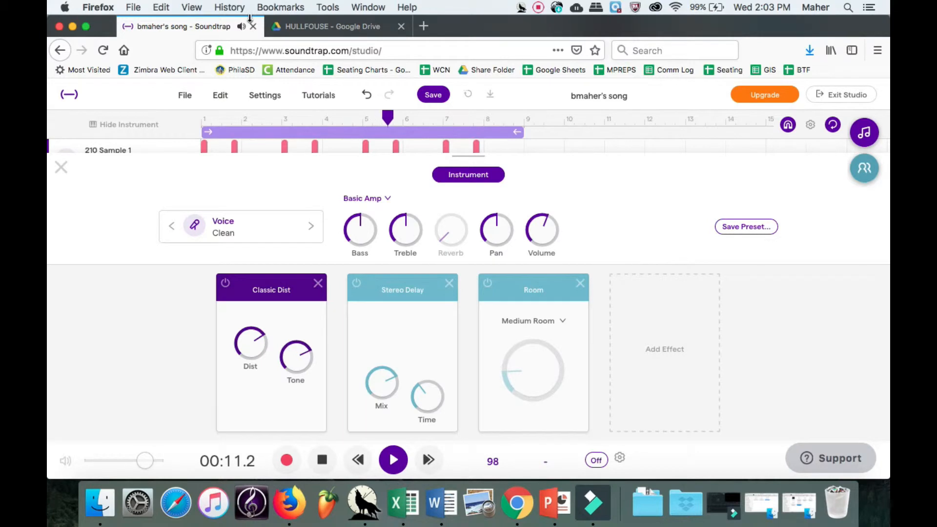
Raise the Room amount to about two-thirds, adjust the delay time, and turn the treble down.
click(262, 94)
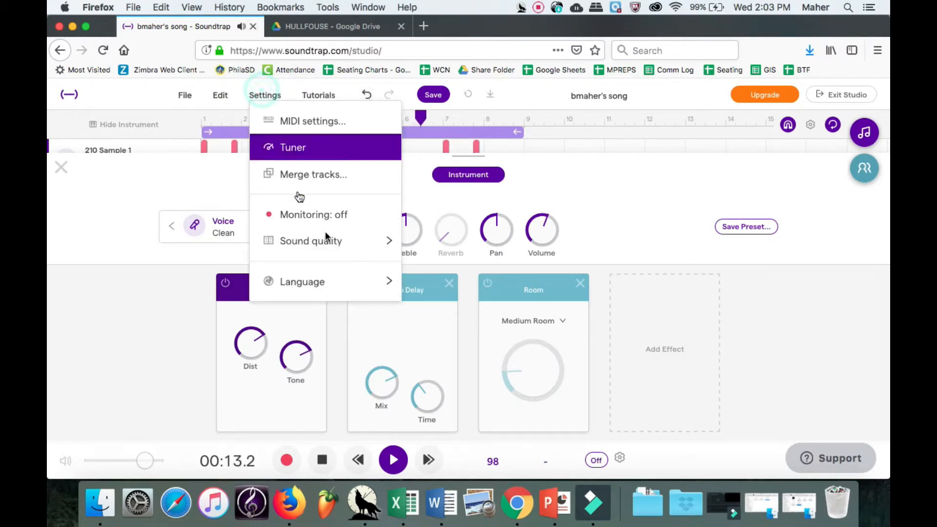
mouse_move(387, 245)
click(462, 263)
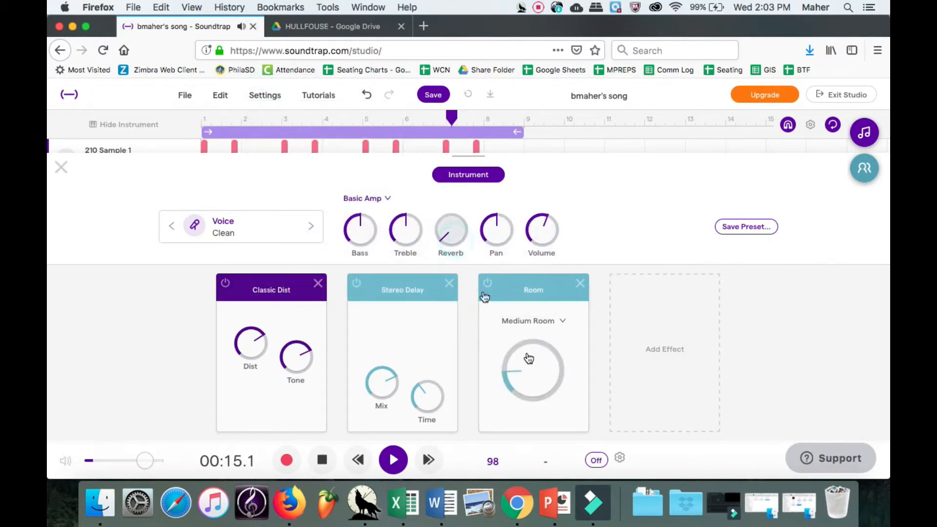
drag(531, 368, 485, 197)
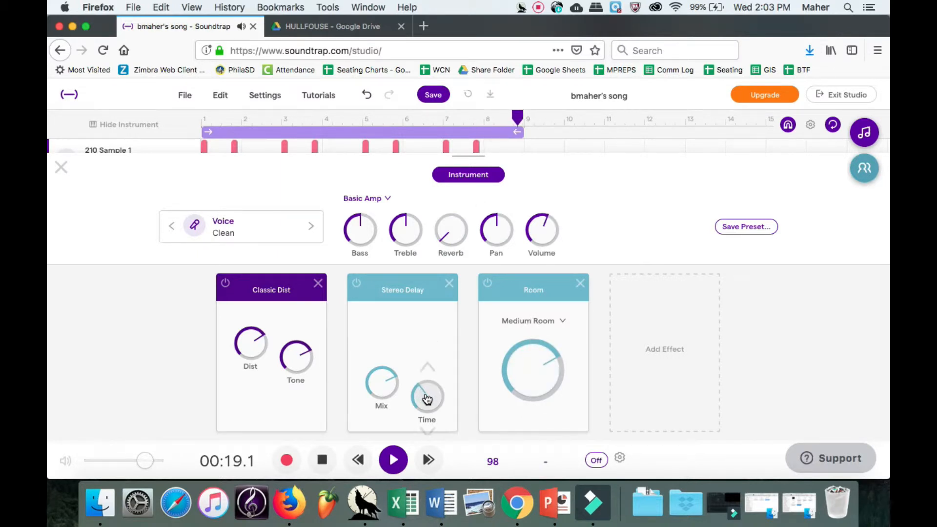
drag(427, 399, 427, 414)
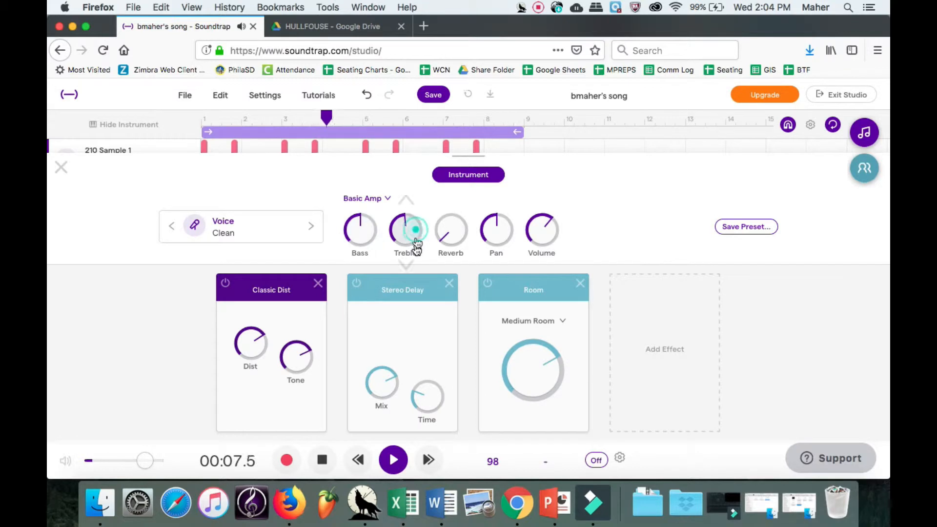
drag(416, 245, 412, 268)
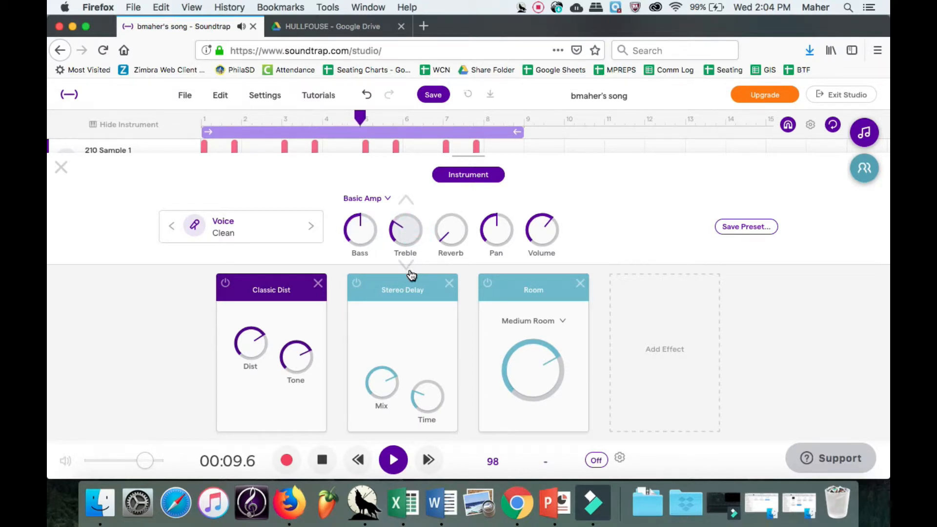
Unmute 220 Sample 2 and add Classic Dist with its distortion raised.
click(61, 169)
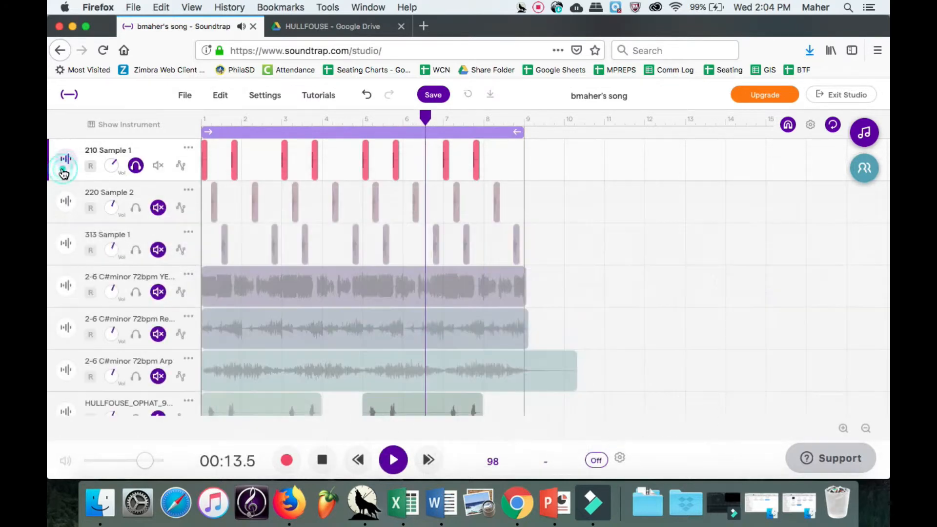
click(149, 191)
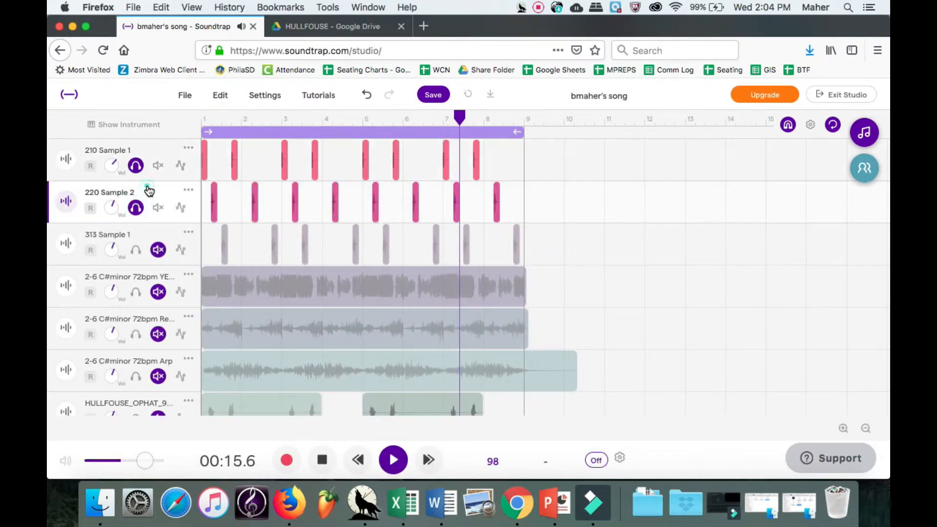
click(62, 203)
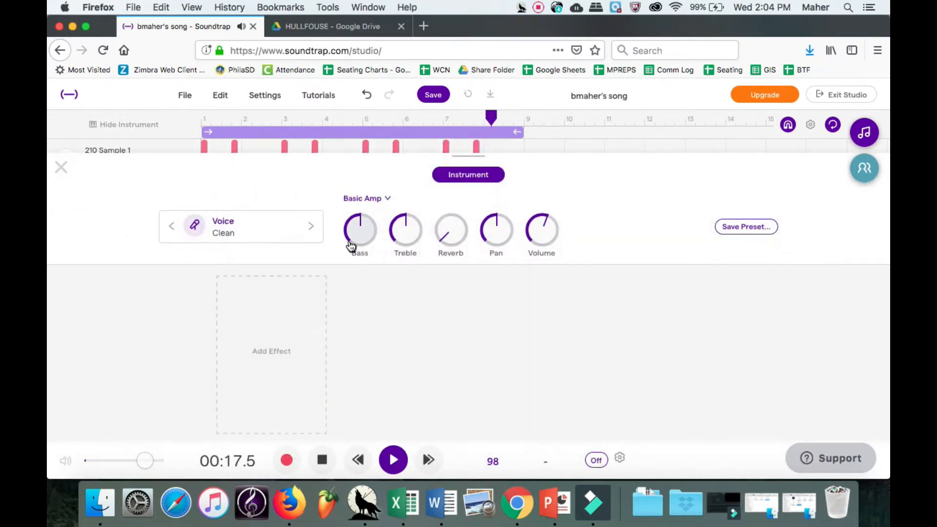
click(293, 328)
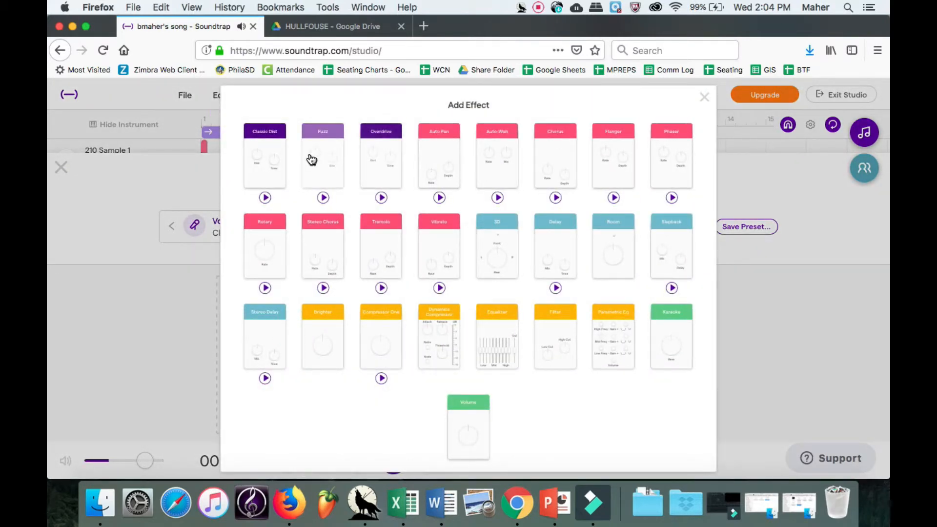
click(271, 156)
drag(248, 359, 249, 358)
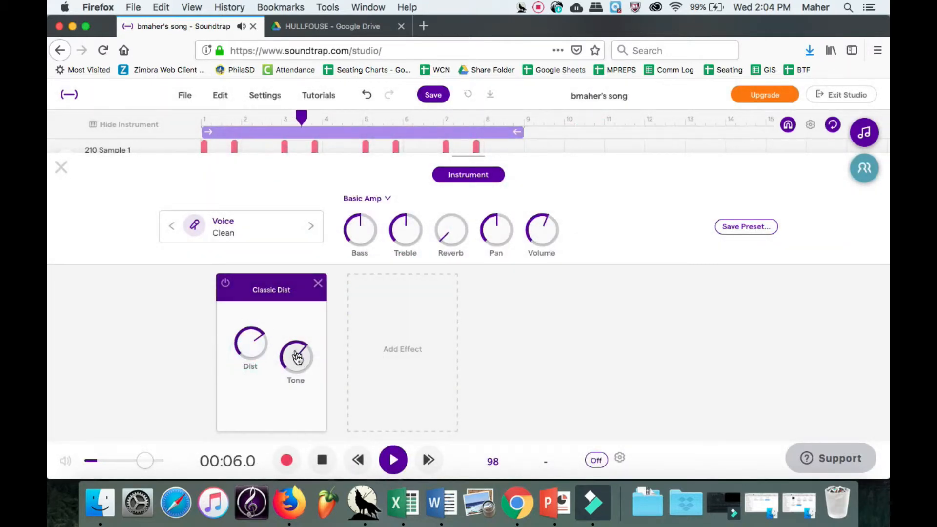
Add Stereo Delay after Classic Dist, then close the instrument panel.
click(399, 337)
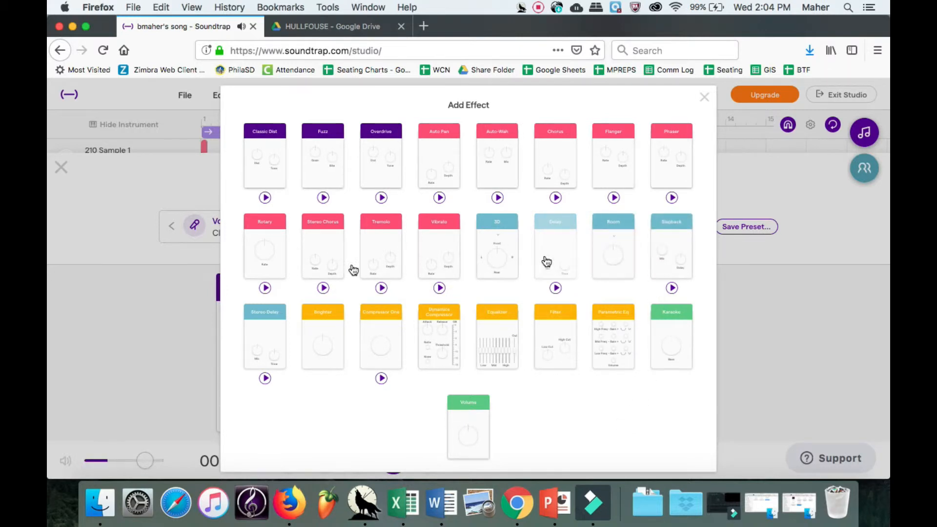
click(271, 331)
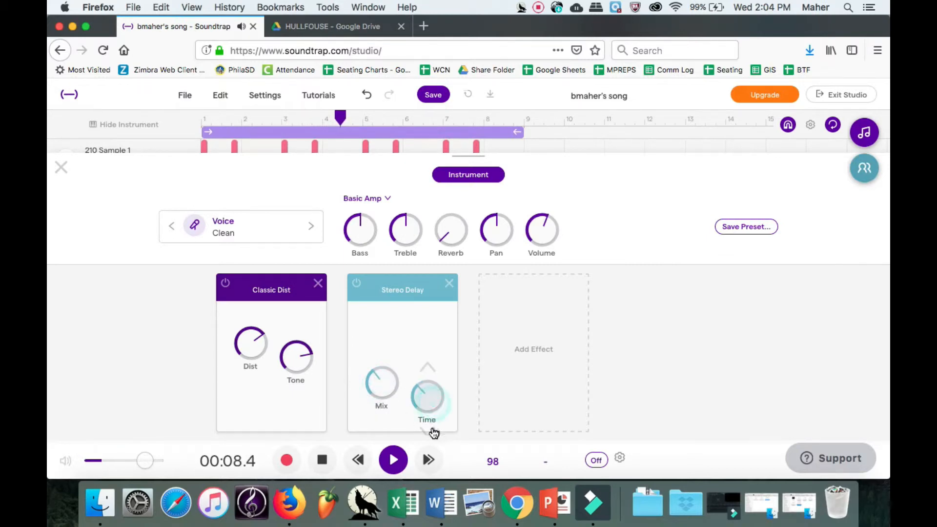
click(508, 372)
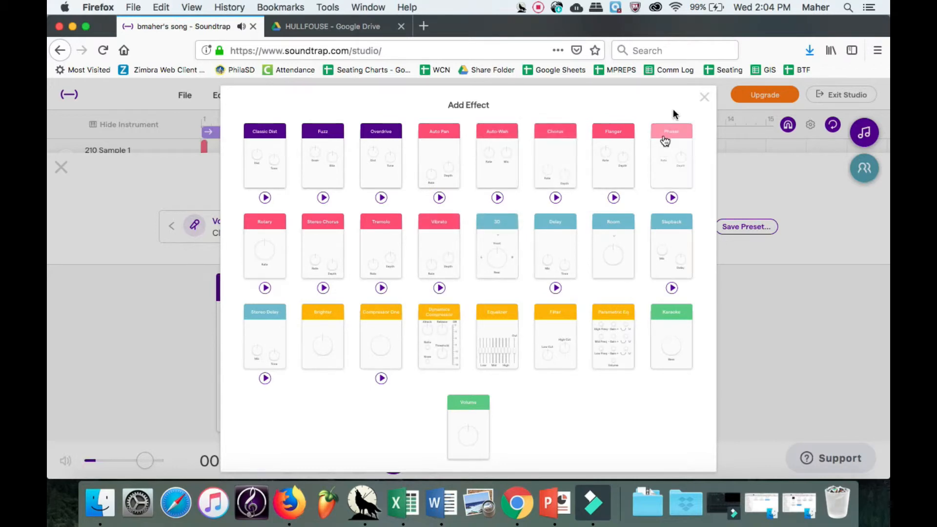
click(704, 97)
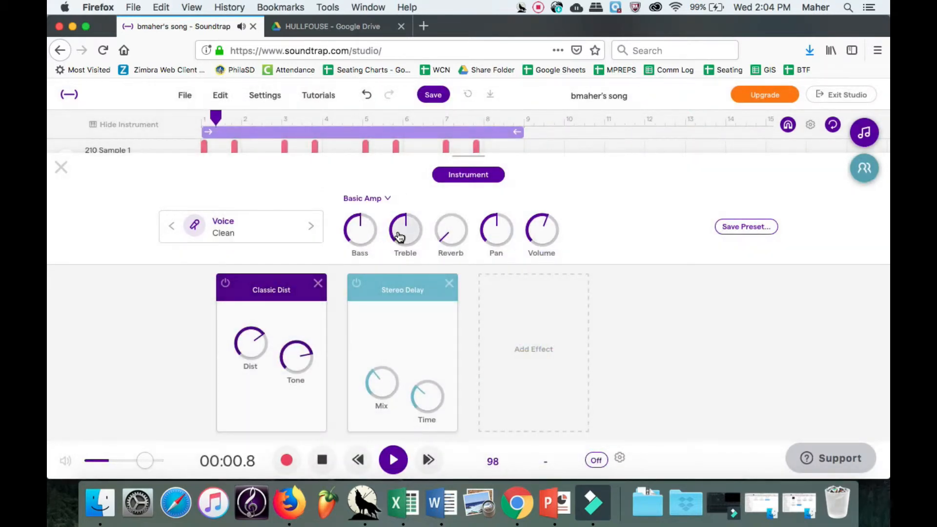
click(60, 168)
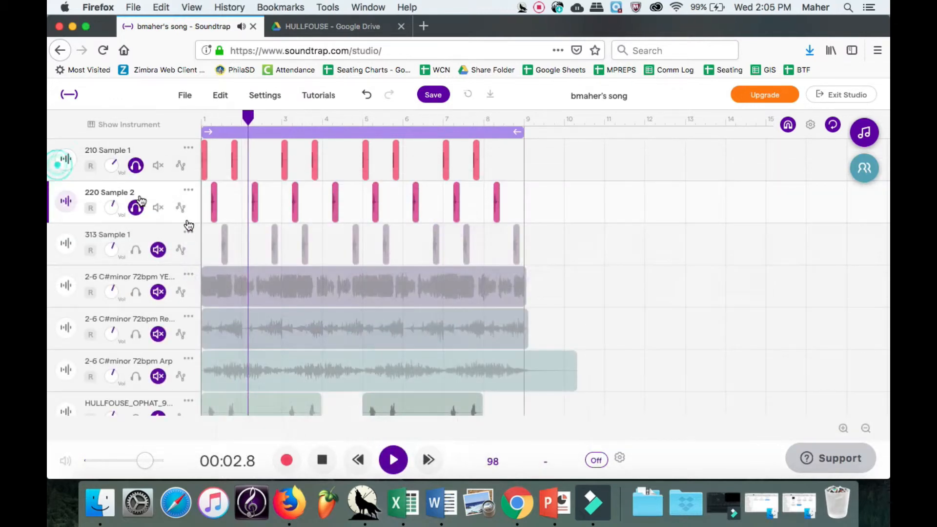
Add a Phaser to the track with its rate and depth turned up.
click(66, 241)
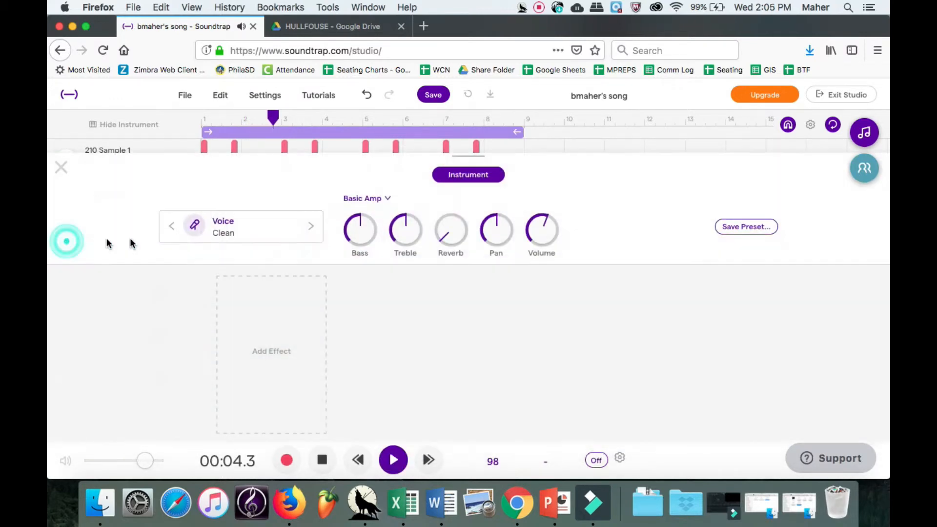
click(61, 168)
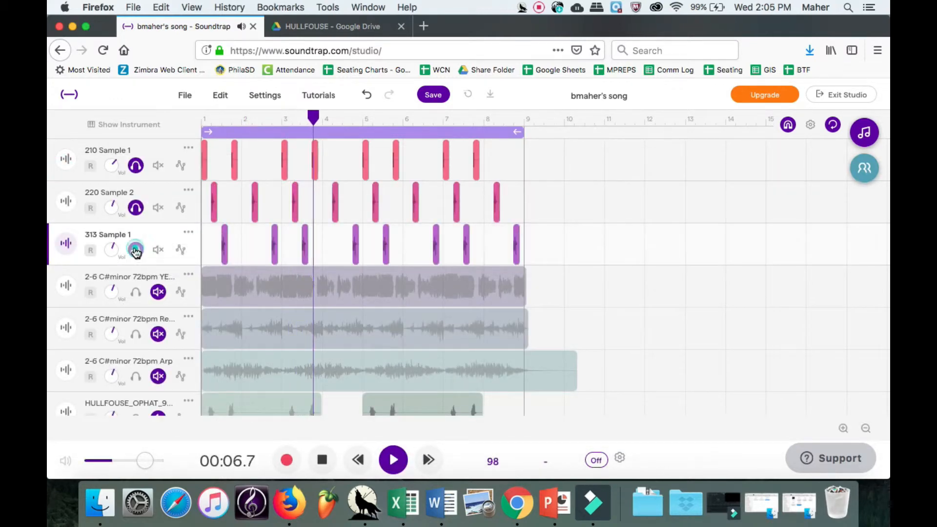
click(68, 245)
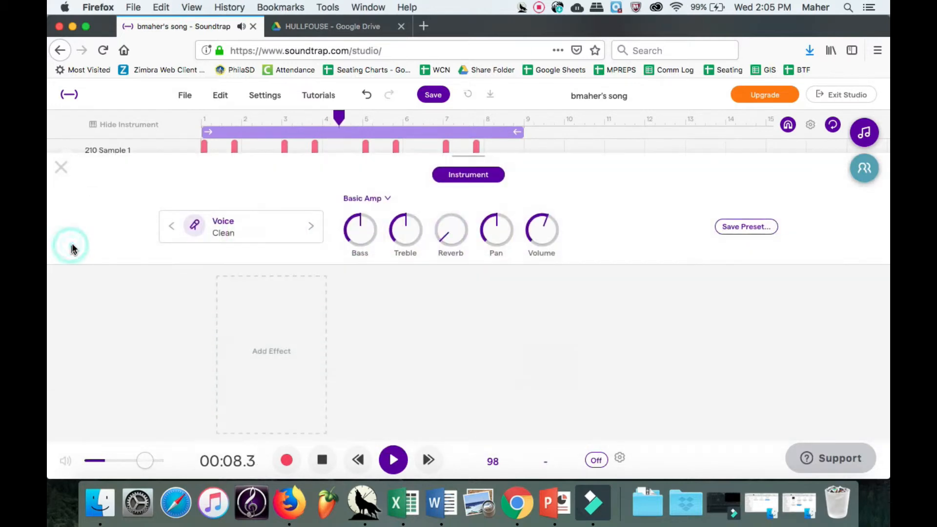
click(299, 325)
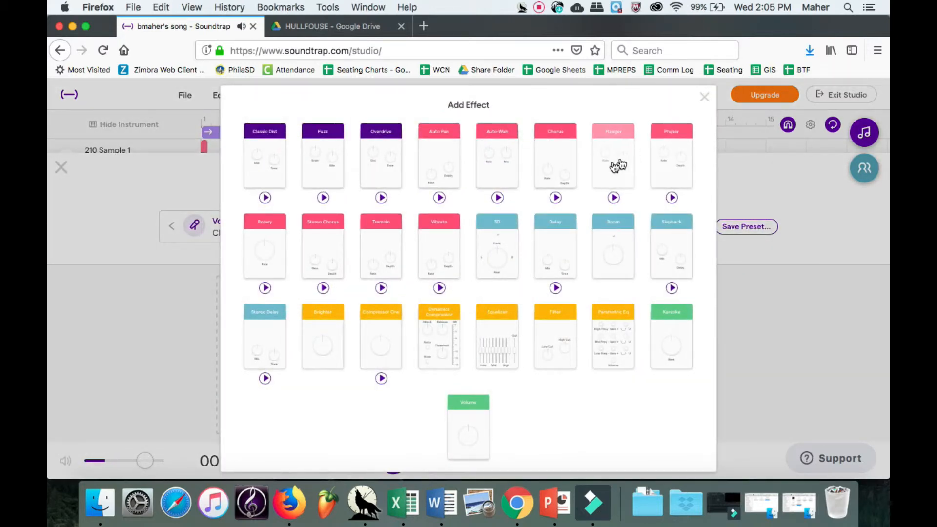
click(668, 164)
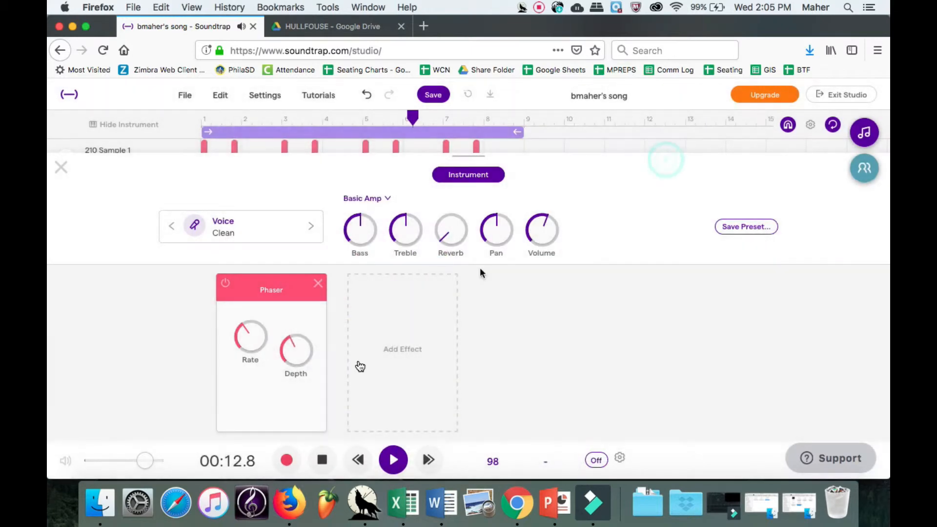
click(253, 341)
drag(261, 286, 265, 242)
drag(300, 348, 337, 303)
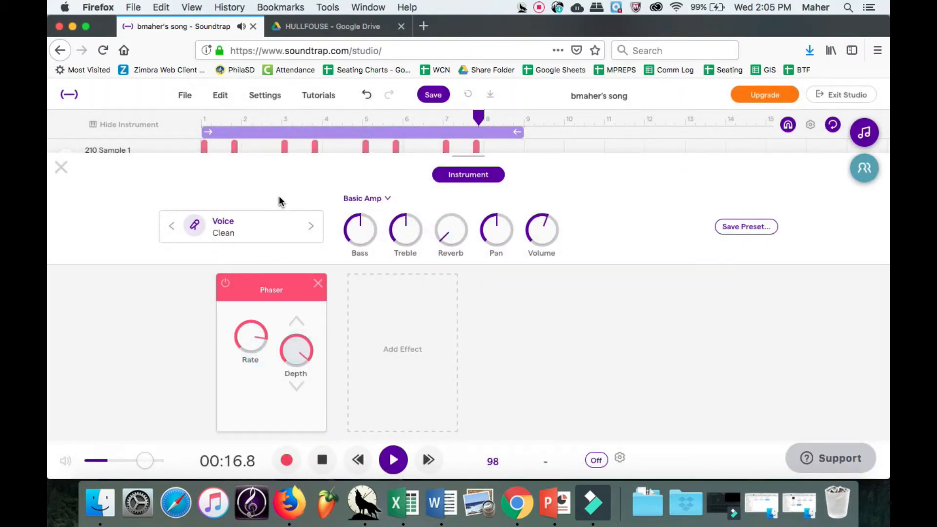
Add Stereo Delay after the Phaser with its delay time raised.
click(403, 313)
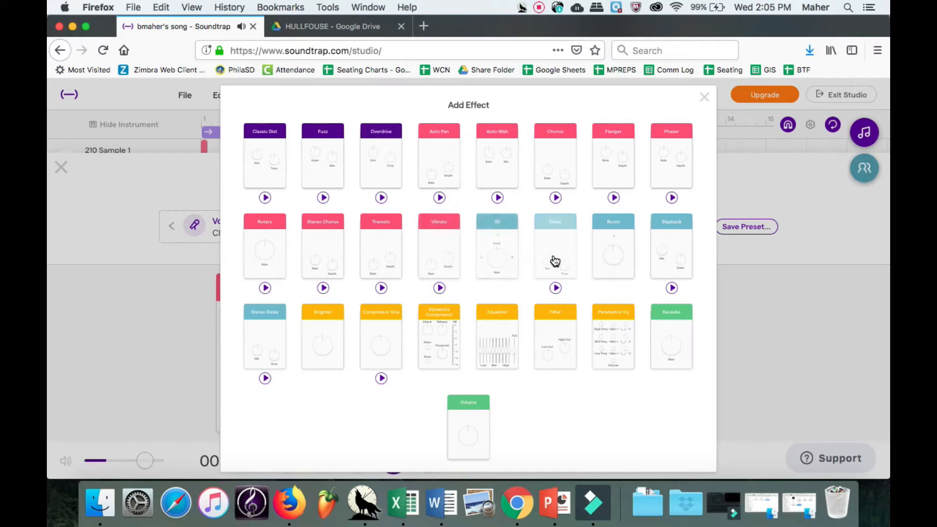
click(272, 333)
drag(423, 398, 409, 312)
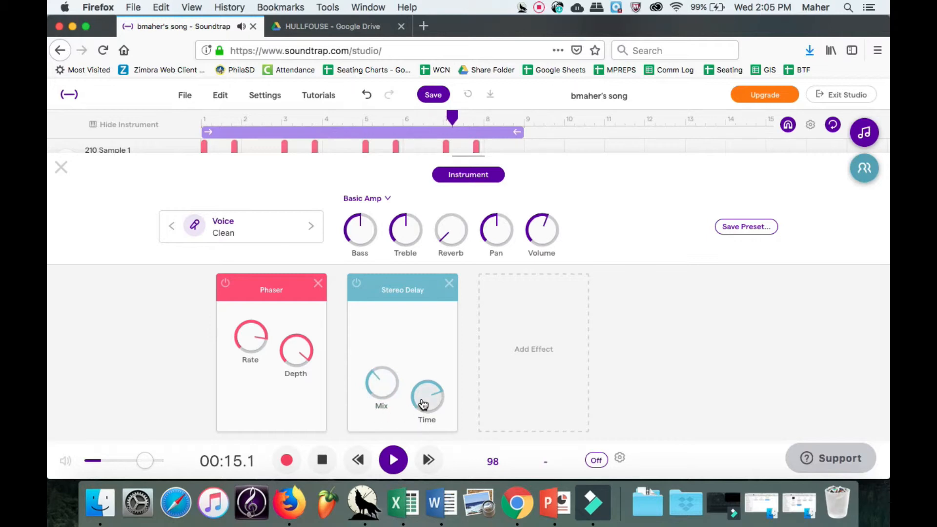
click(423, 414)
Add Classic Dist with more distortion and drag the effect cards to reorder the chain.
click(541, 364)
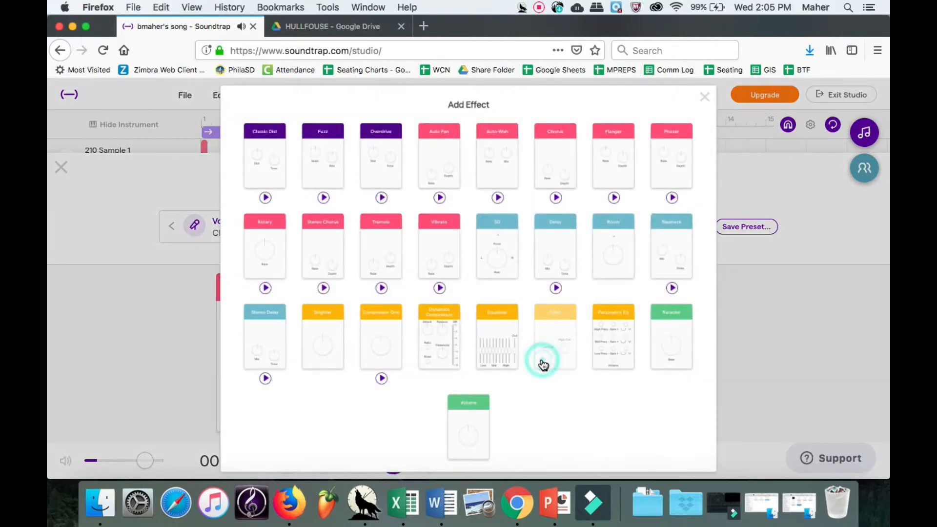
click(273, 148)
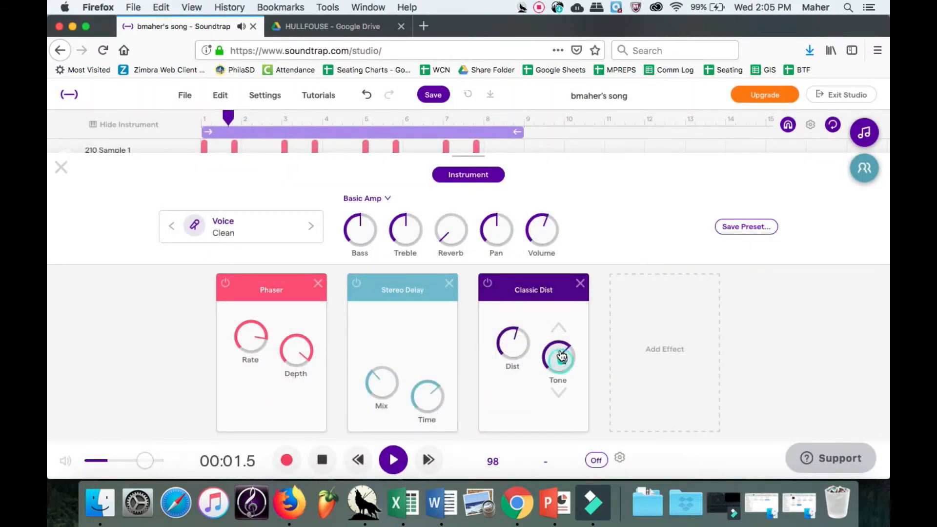
drag(560, 353, 515, 333)
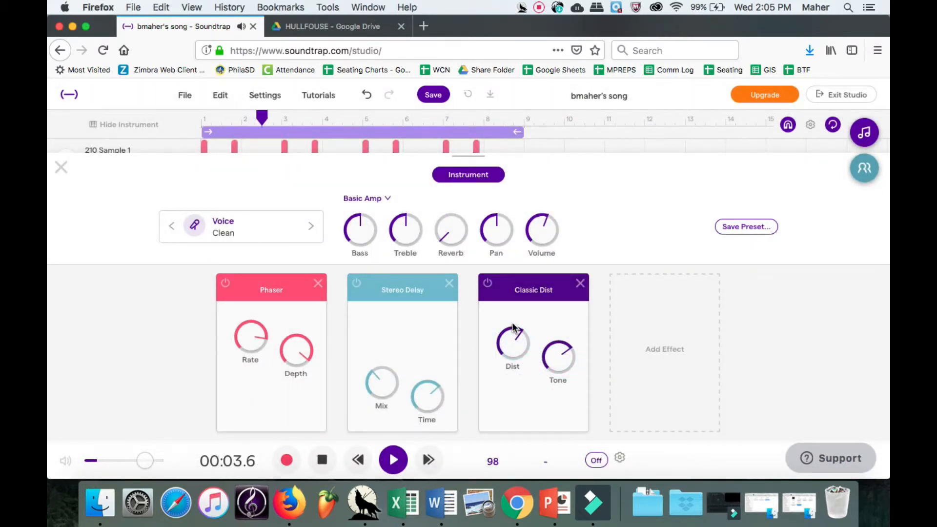
drag(509, 287, 137, 284)
drag(390, 287, 662, 289)
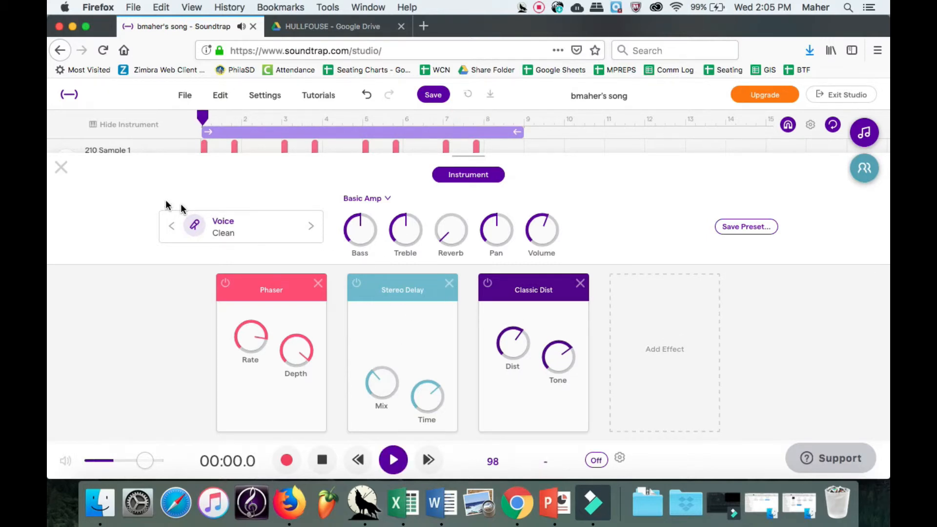
Unmute the first C#minor 72bpm loop track and raise its volume.
click(62, 168)
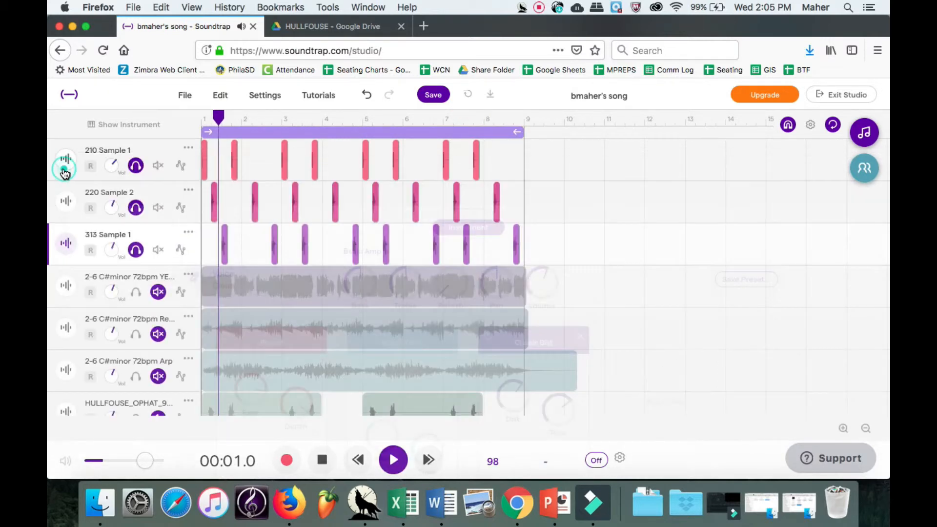
click(135, 291)
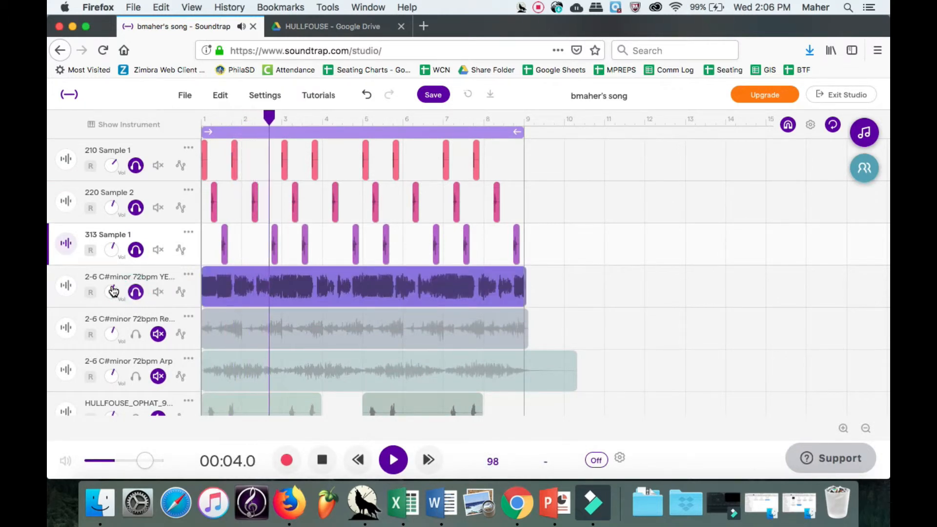
drag(113, 294, 106, 236)
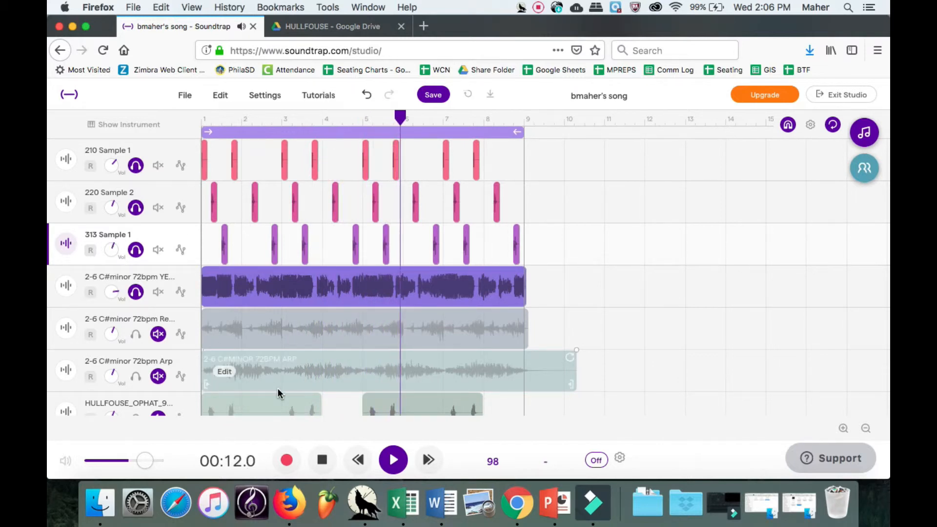
Change the project tempo from 98 to 86 BPM, adjusting the audio to match.
click(324, 460)
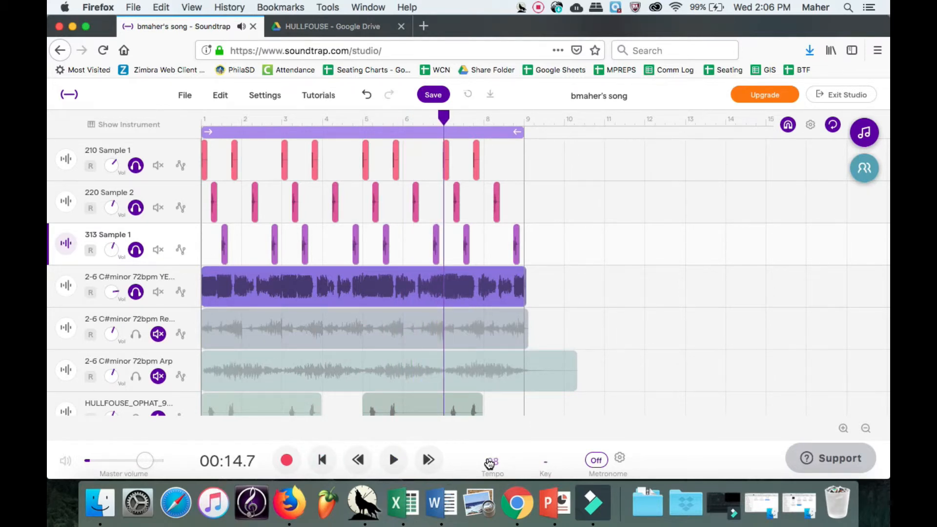
click(487, 460)
key(BackSpace)
key(BackSpace)
text(86)
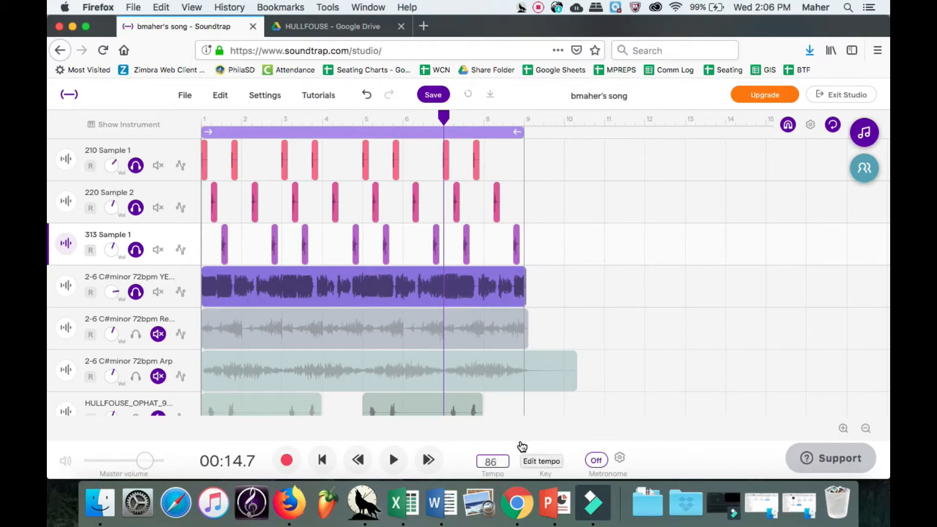
key(Return)
click(533, 315)
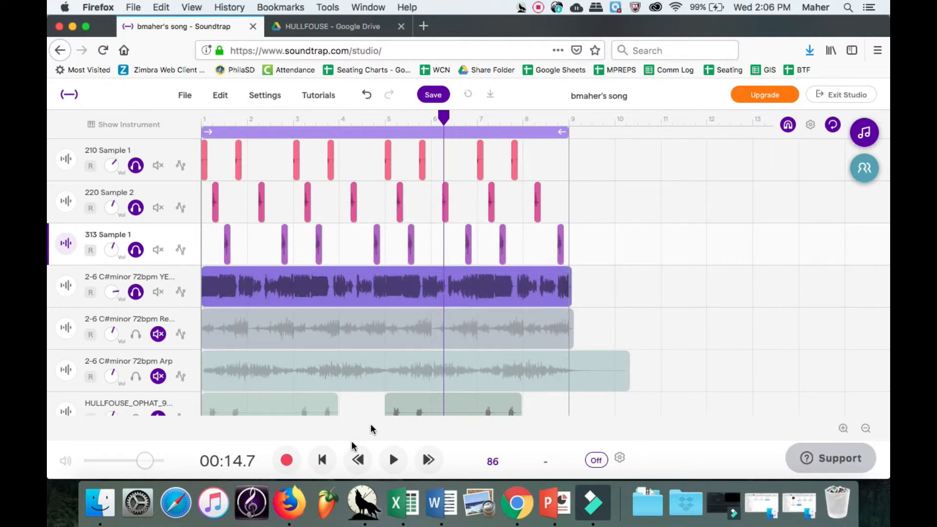
click(320, 464)
Unmute the Reverse Piano track and turn its volume up.
click(393, 460)
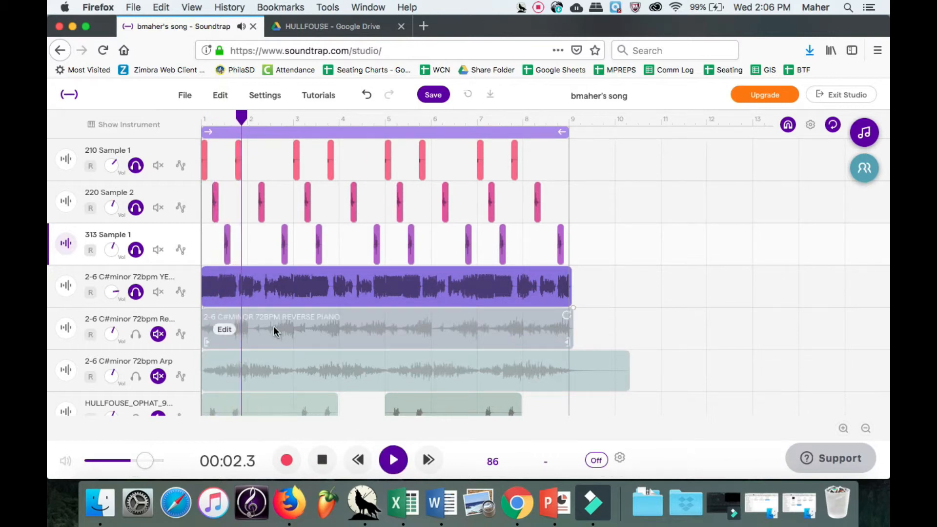
scroll(294, 309, down, 2)
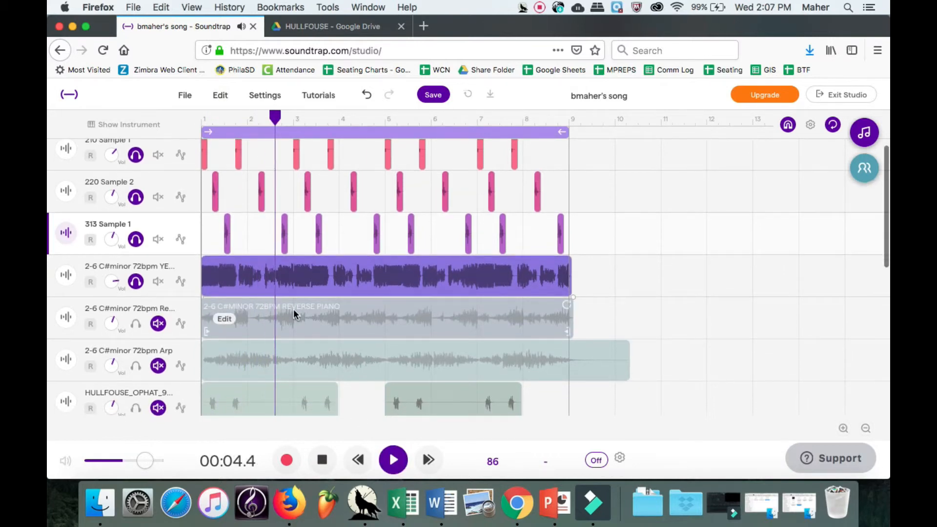
scroll(294, 309, down, 1)
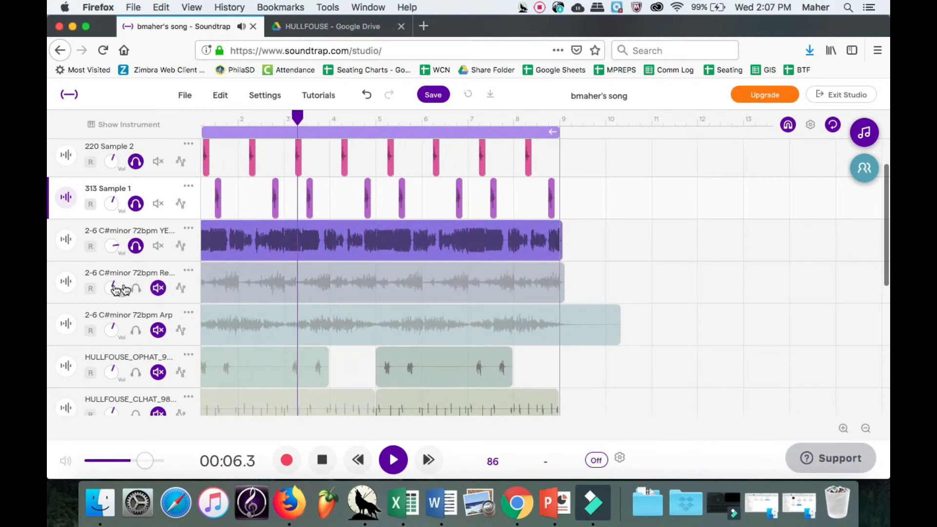
click(135, 288)
drag(113, 289, 109, 251)
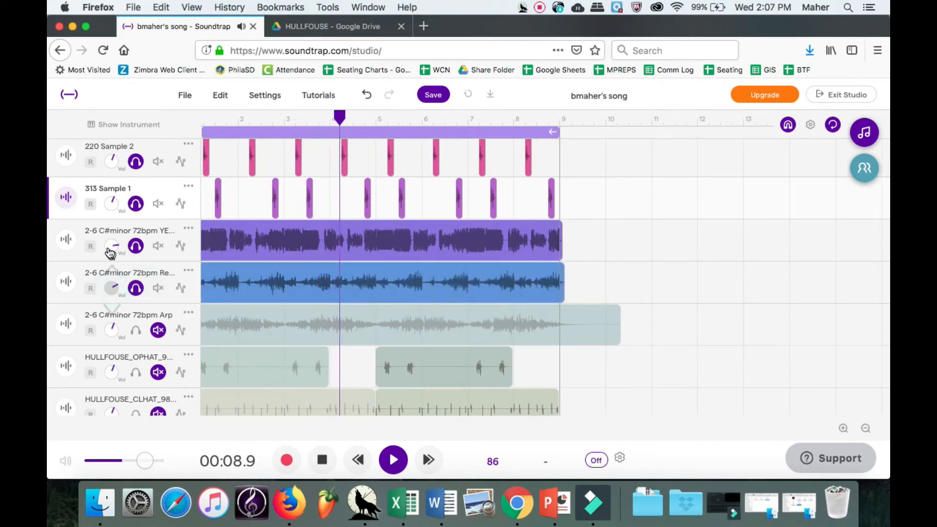
Add a Room reverb with the Church preset and a stronger amount.
click(67, 280)
click(268, 314)
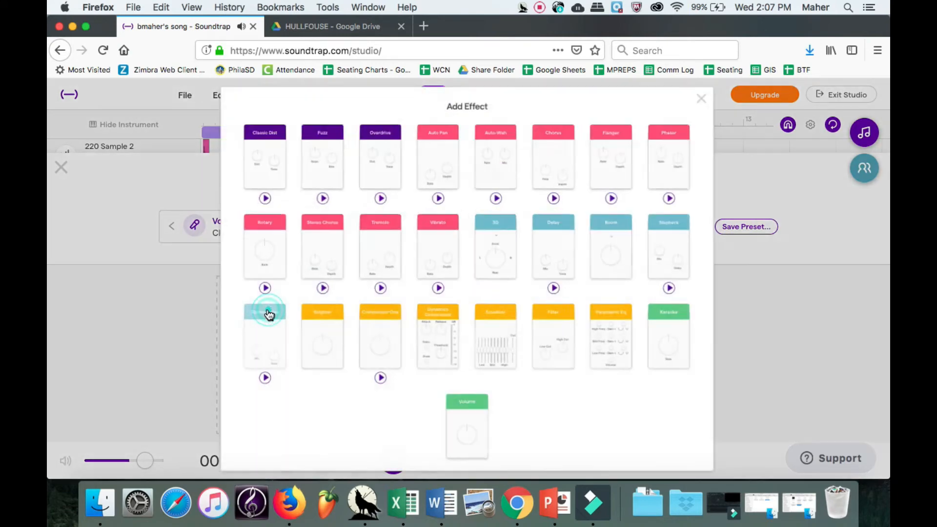
click(616, 254)
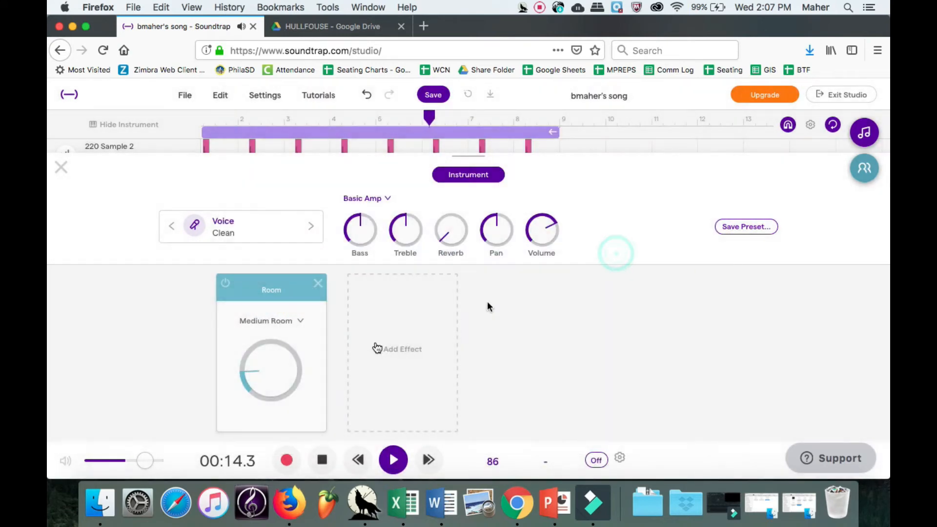
click(265, 322)
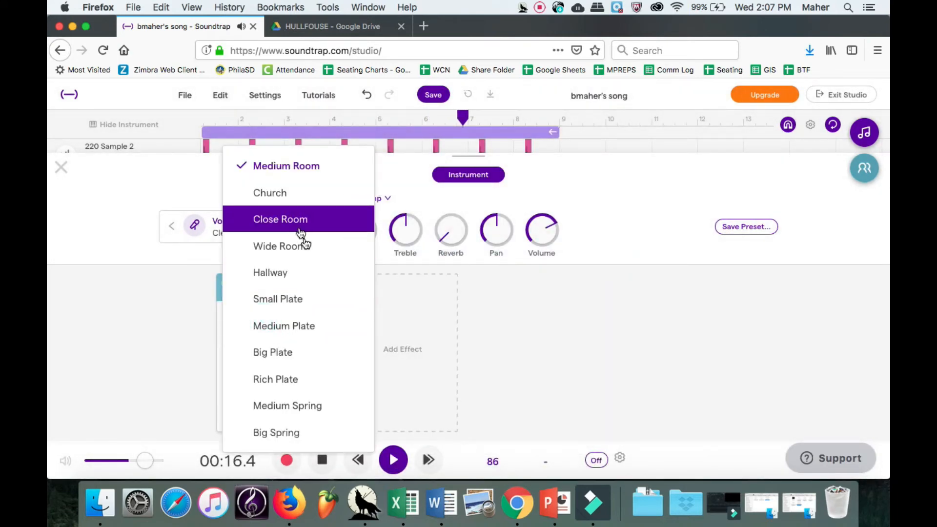
click(311, 192)
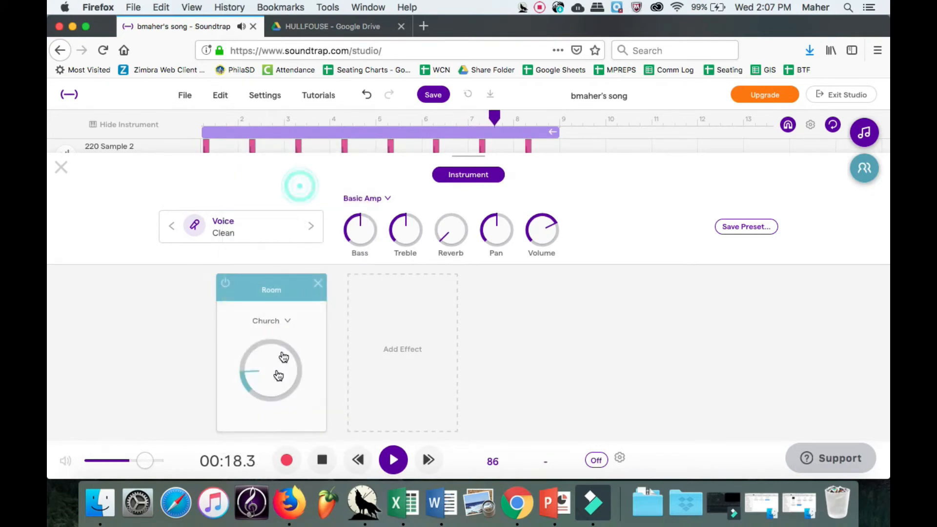
drag(250, 265, 236, 187)
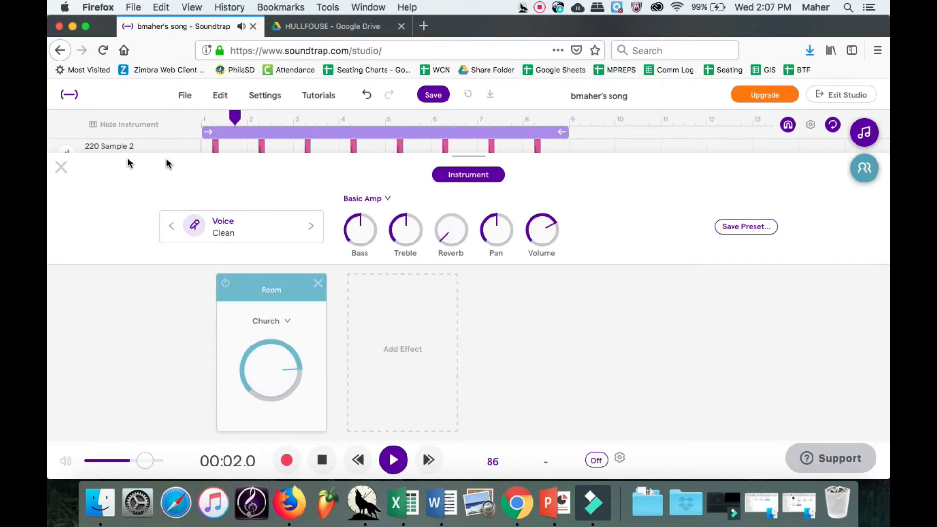
click(61, 167)
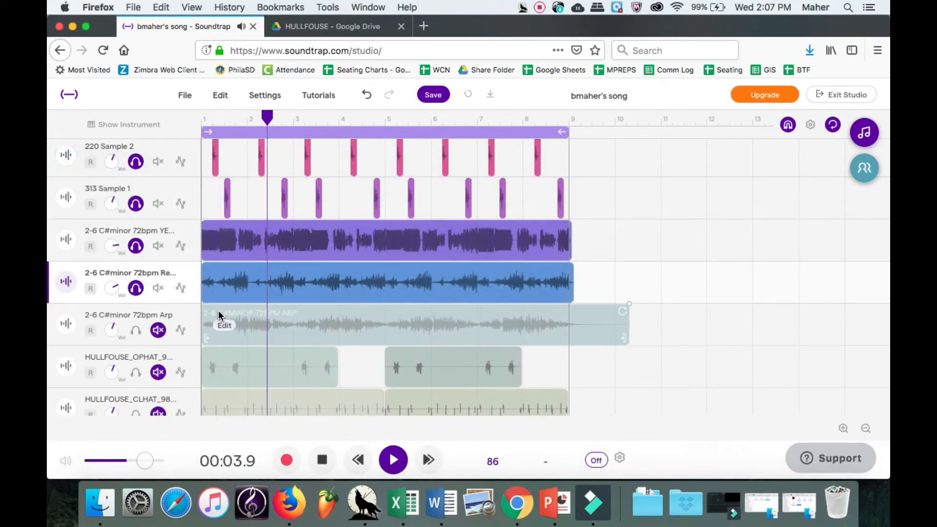
Unmute the Arp track, add a Flanger with raised depth, and turn its amp volume up.
scroll(218, 310, down, 1)
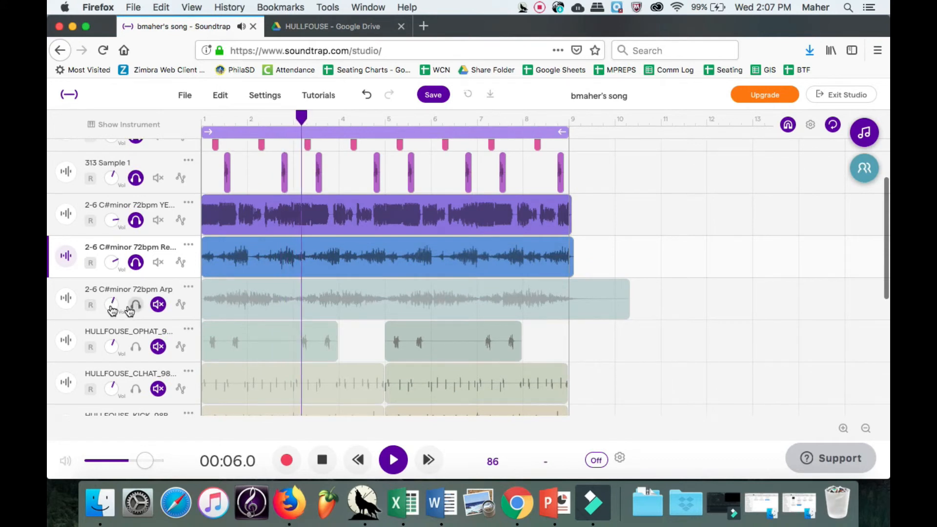
click(158, 304)
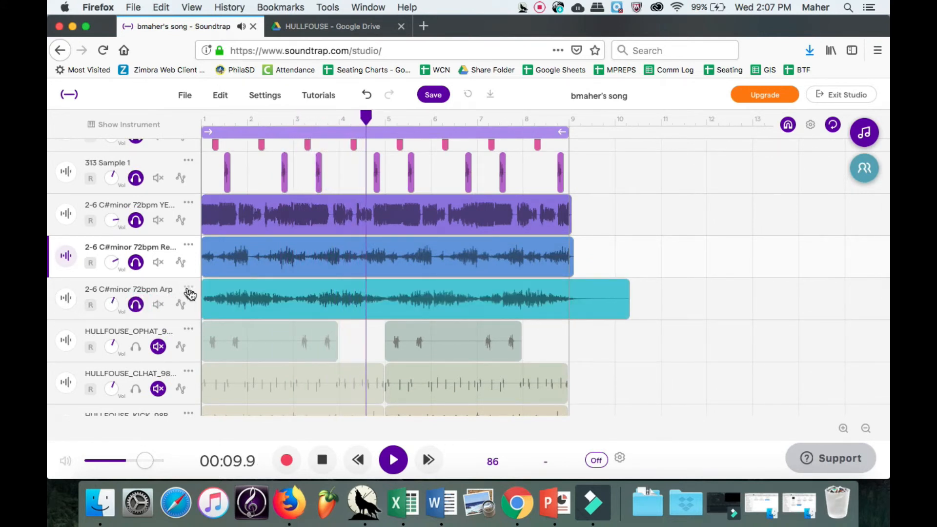
click(67, 296)
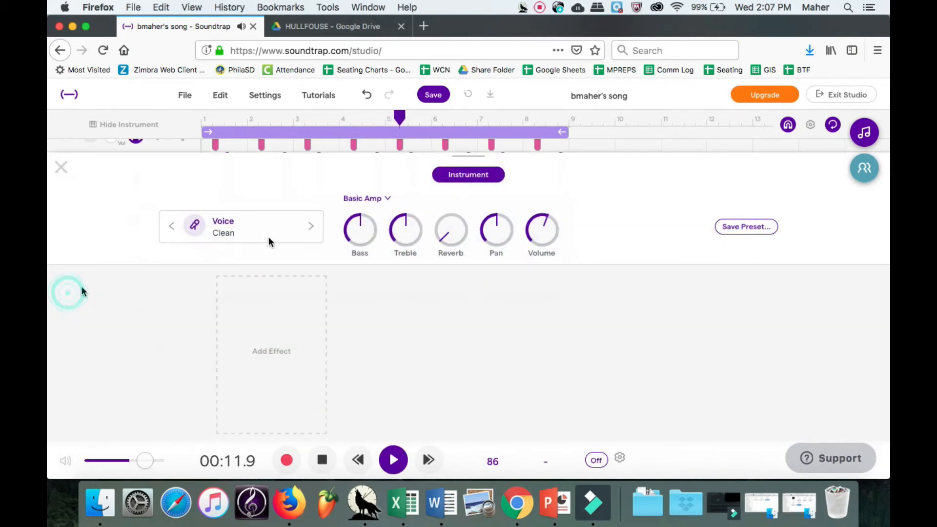
click(283, 329)
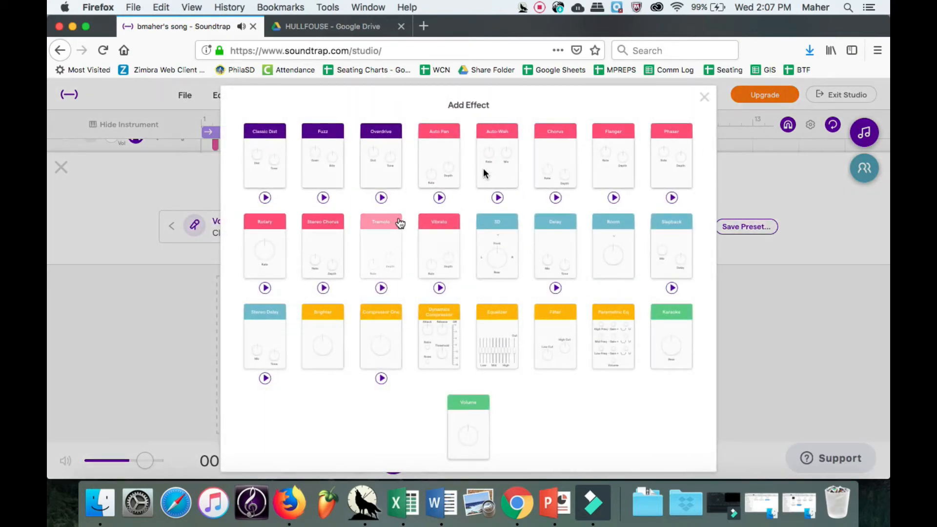
click(627, 148)
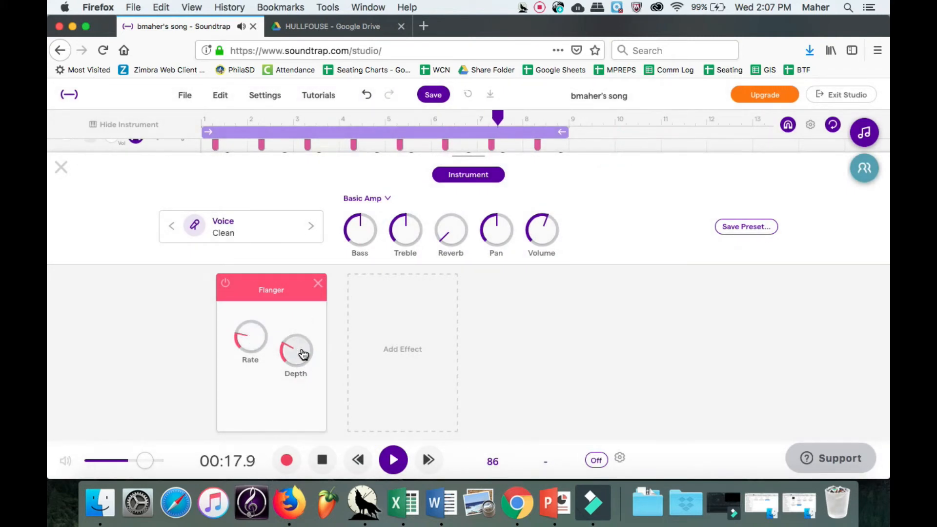
drag(299, 352, 270, 218)
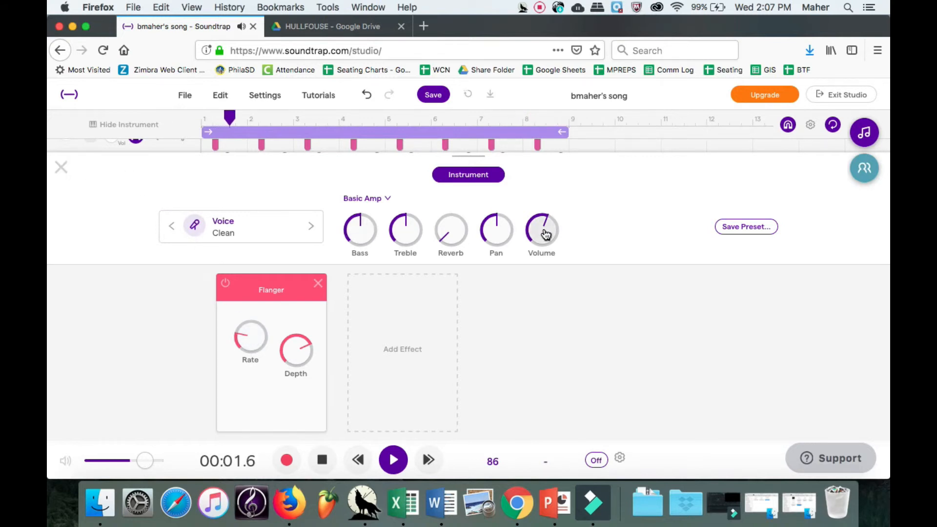
drag(546, 235, 541, 209)
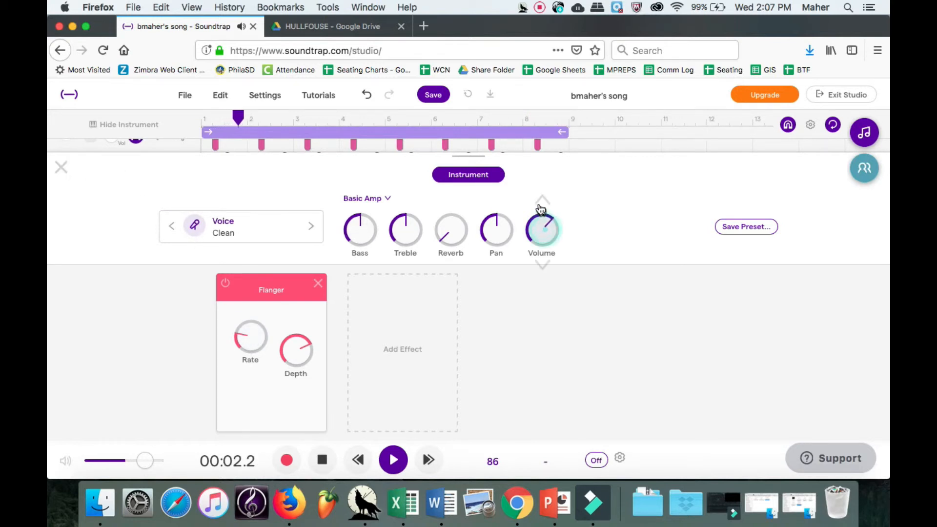
click(62, 165)
scroll(199, 332, down, 2)
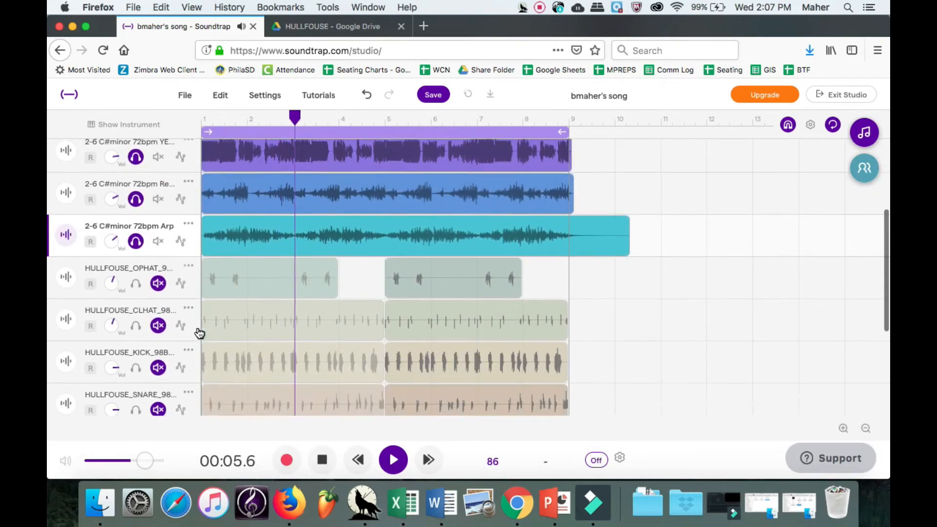
Unmute the OPHAT, CLHAT and KICK tracks, tweak their volumes, and open KICK's instrument panel.
scroll(199, 331, down, 2)
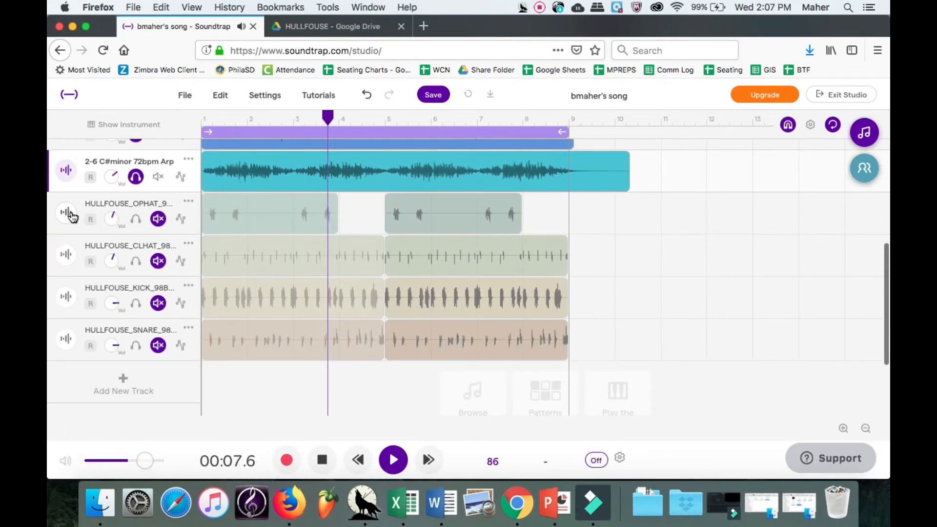
click(135, 219)
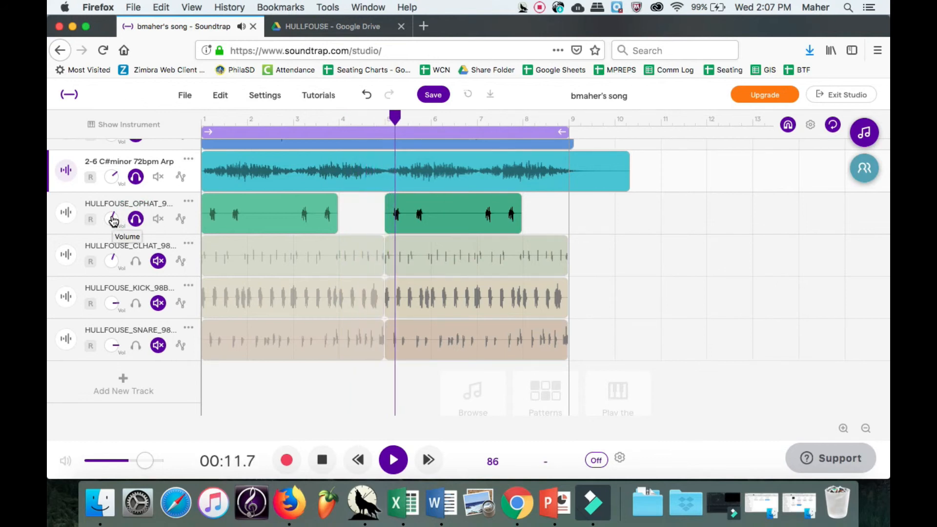
drag(113, 221, 116, 229)
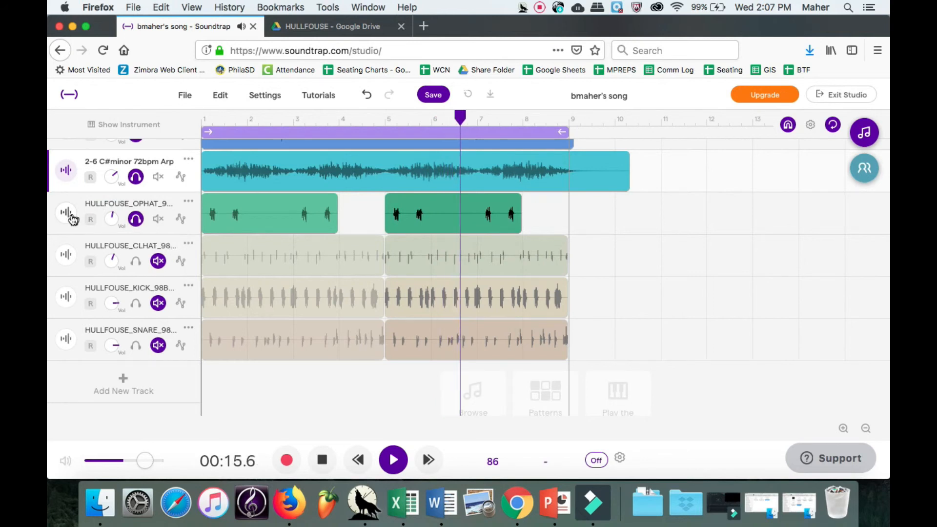
click(138, 263)
drag(111, 259, 109, 250)
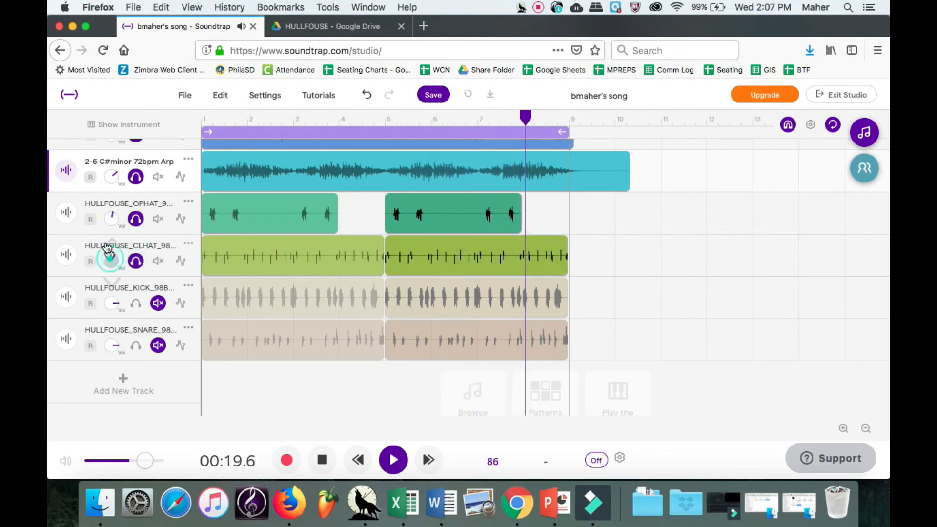
click(136, 304)
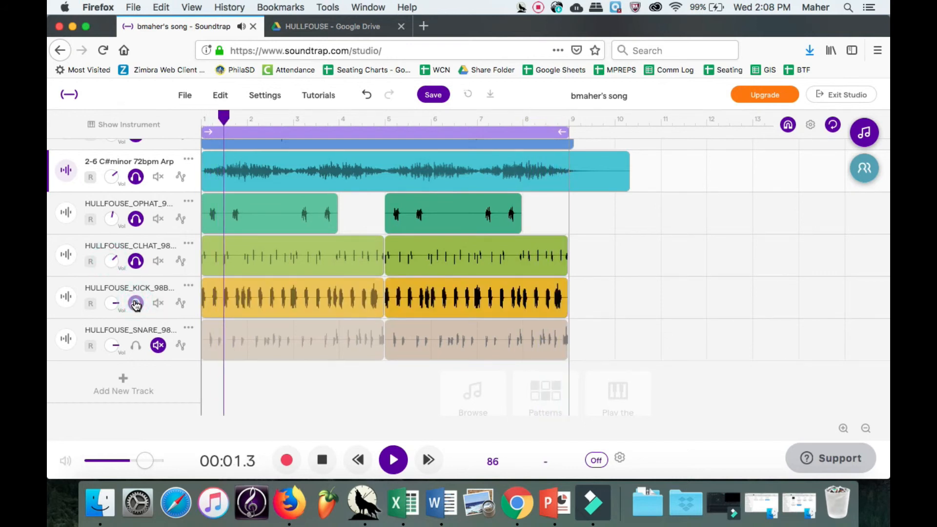
click(65, 295)
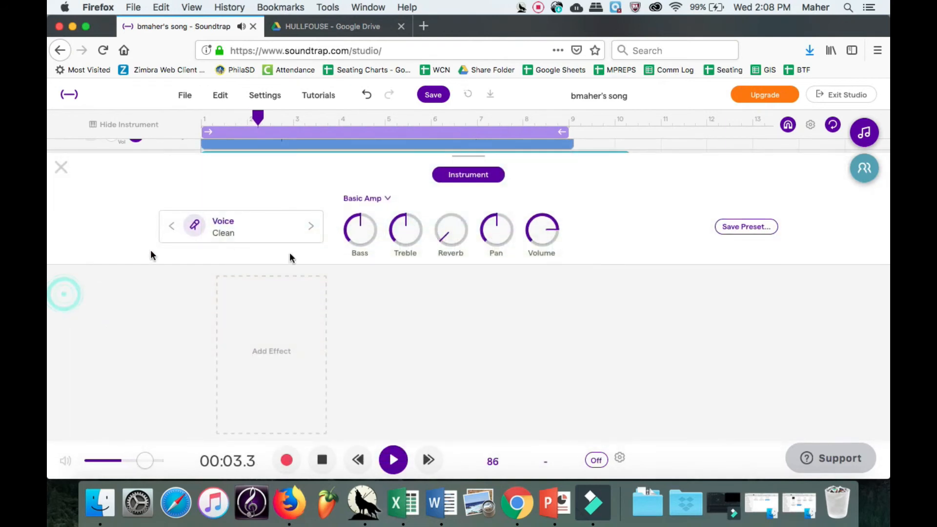
Add Overdrive and a Dynamics Compressor to KICK, lowering the threshold to -40.2dB.
click(306, 319)
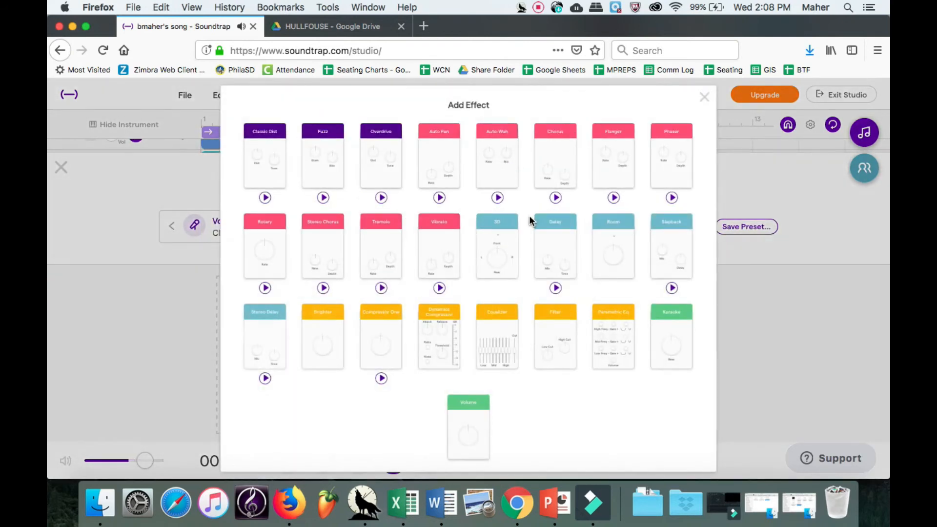
click(377, 156)
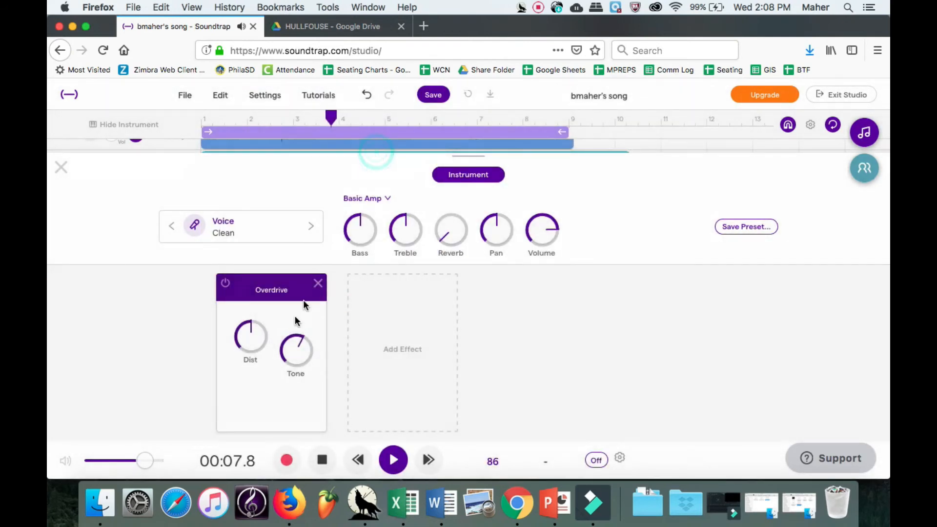
click(377, 340)
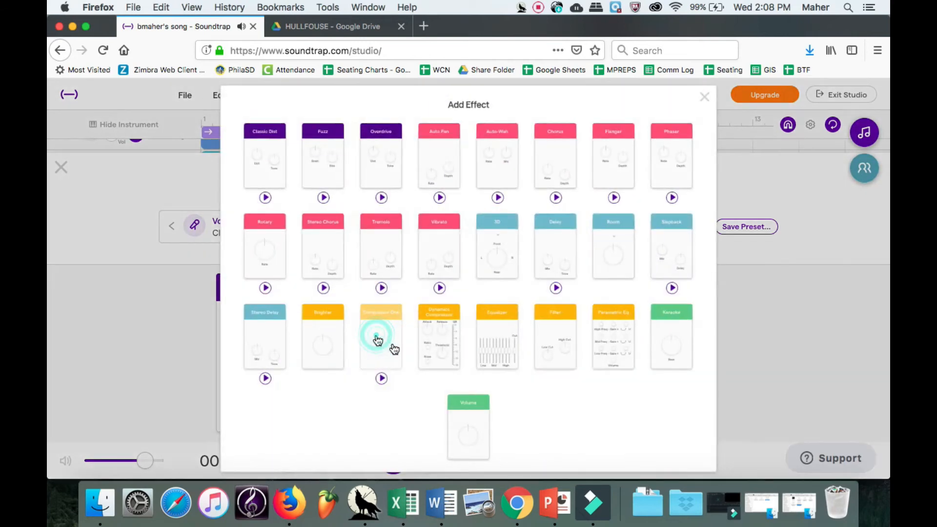
click(452, 360)
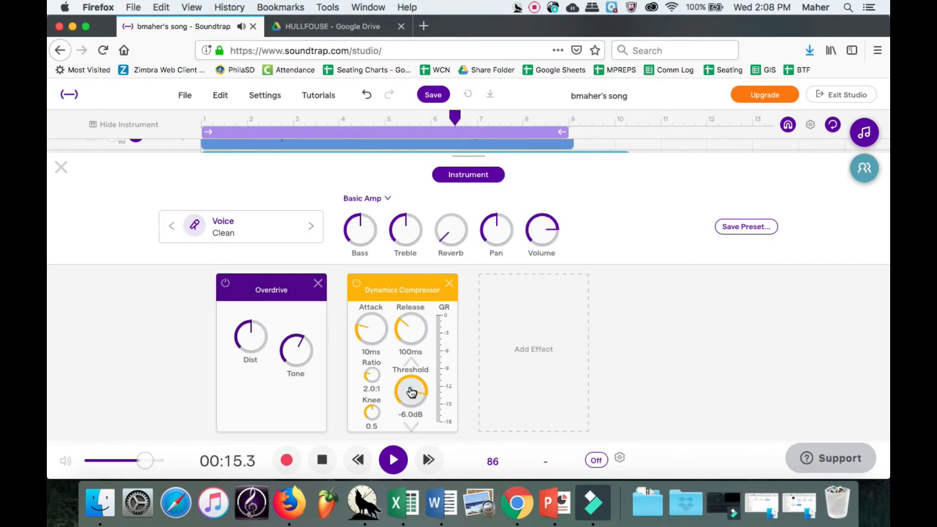
drag(411, 392, 432, 469)
drag(434, 514, 434, 524)
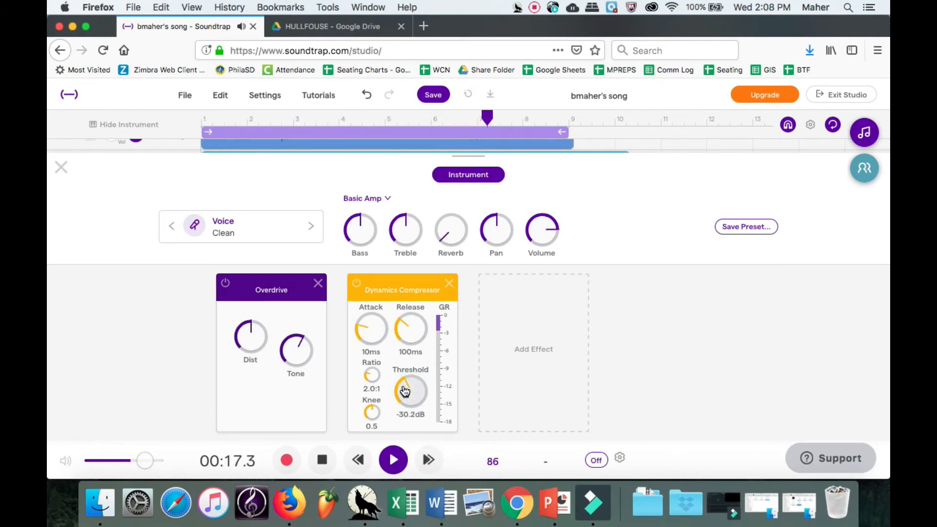
drag(404, 389, 405, 432)
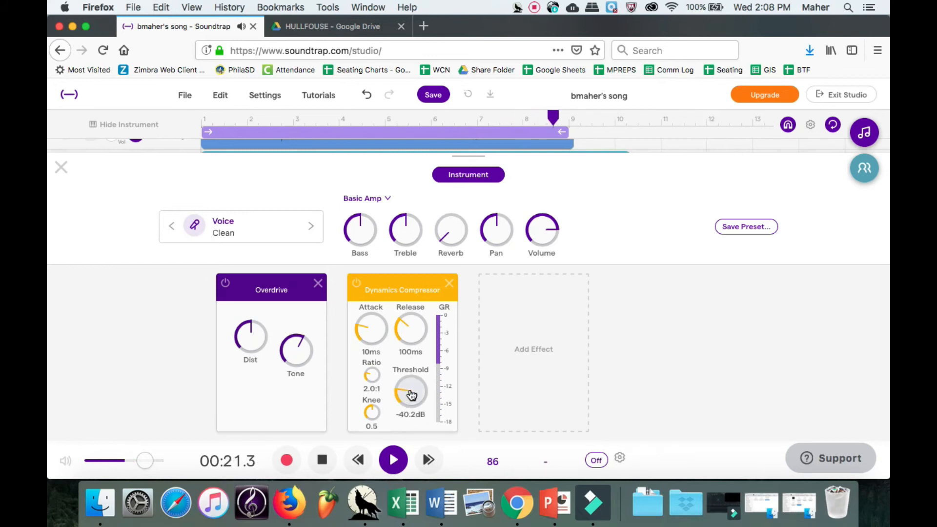
Unmute the snare track and add an Overdrive with raised distortion and tone.
click(62, 168)
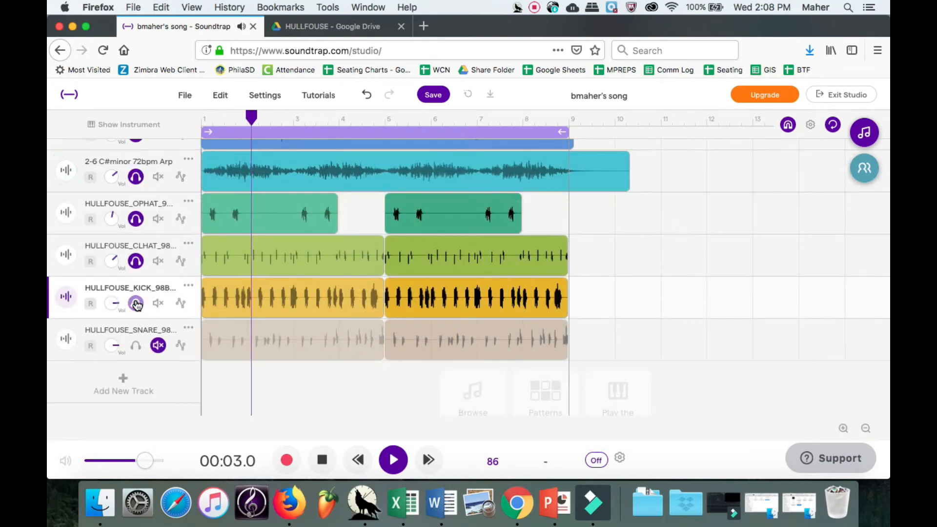
click(136, 347)
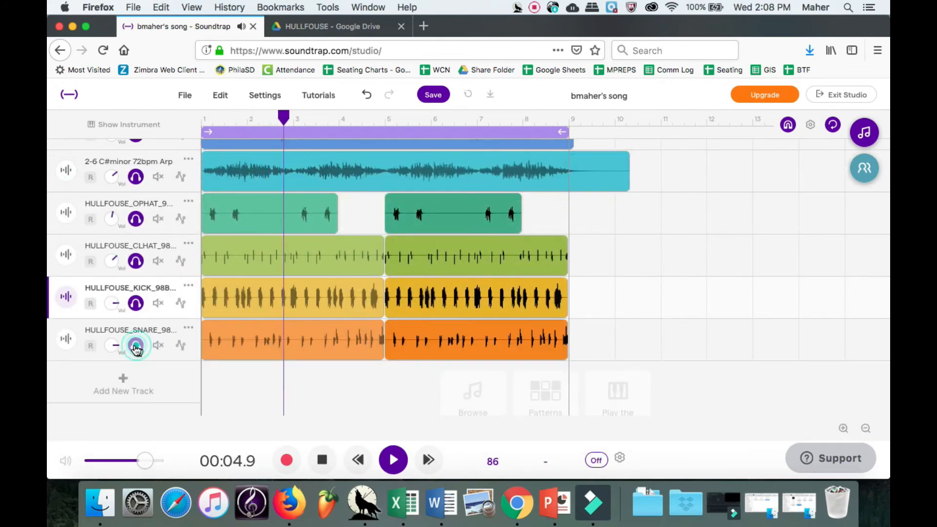
click(65, 339)
click(299, 299)
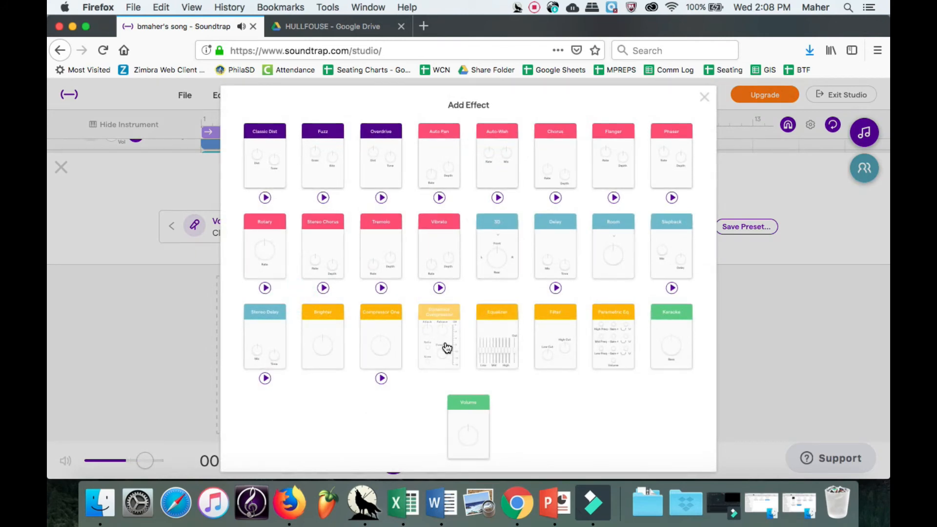
click(377, 163)
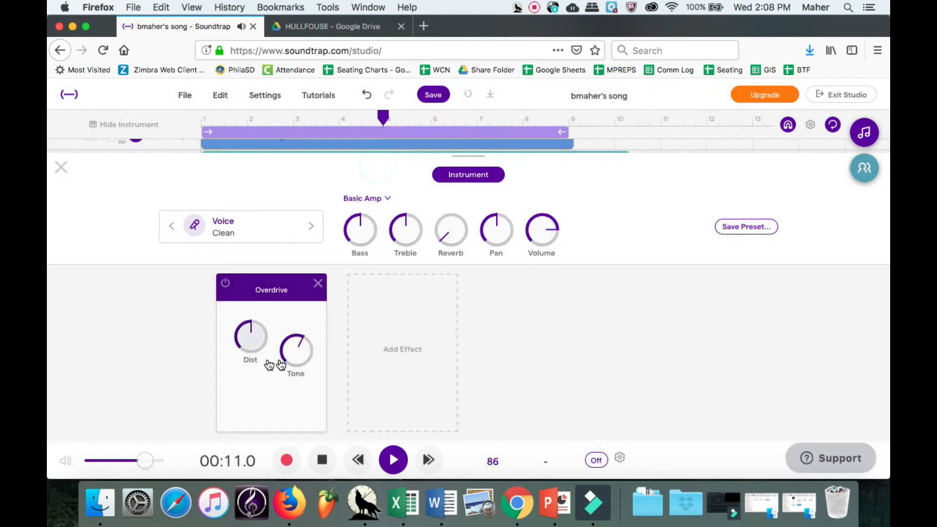
drag(264, 339, 264, 312)
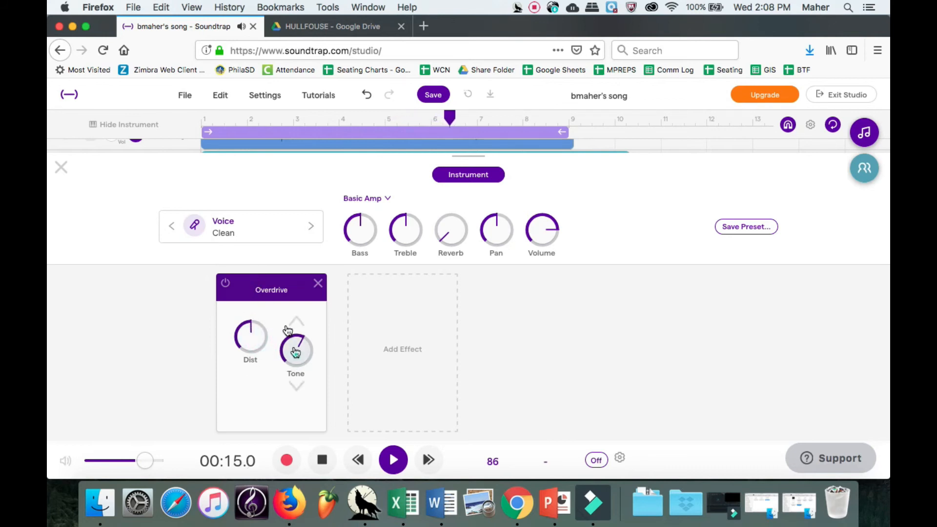
drag(294, 347, 281, 273)
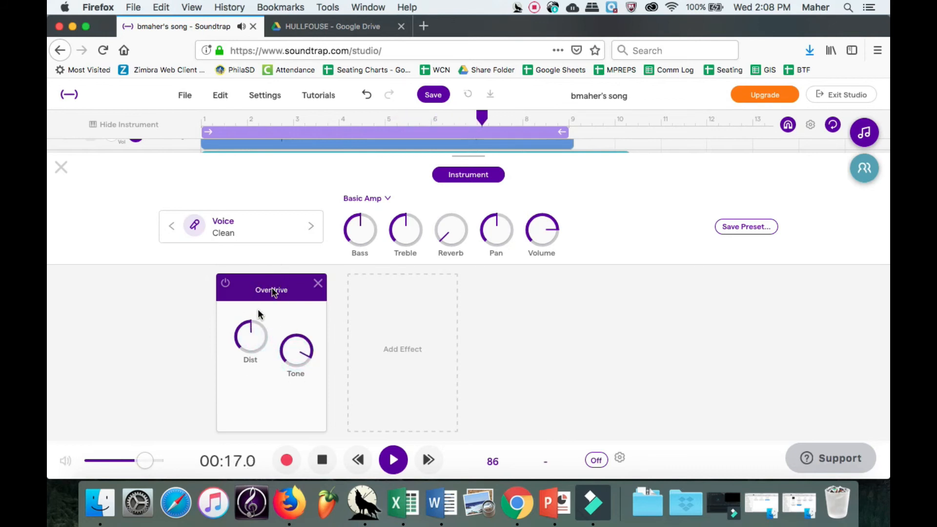
Add a Dynamics Compressor to the snare with its threshold lowered to about -31.7dB.
click(404, 338)
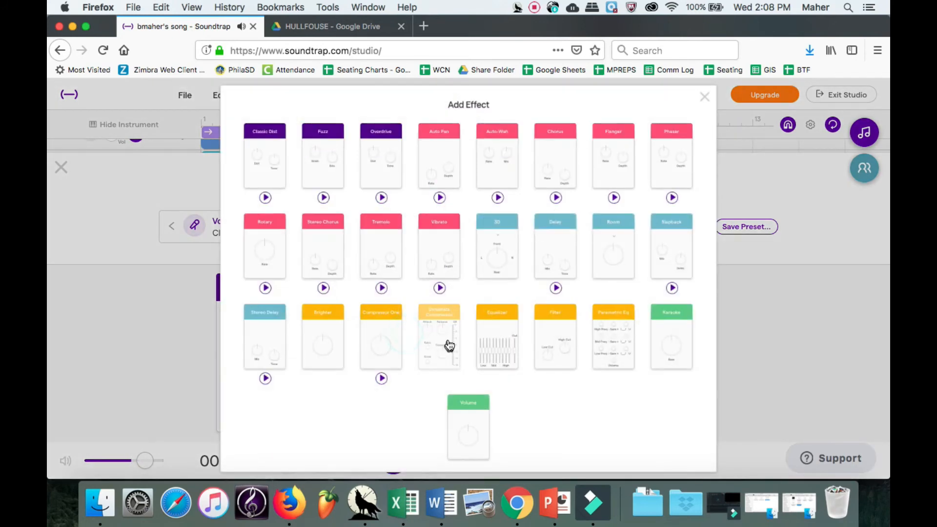
click(446, 344)
drag(412, 387, 414, 411)
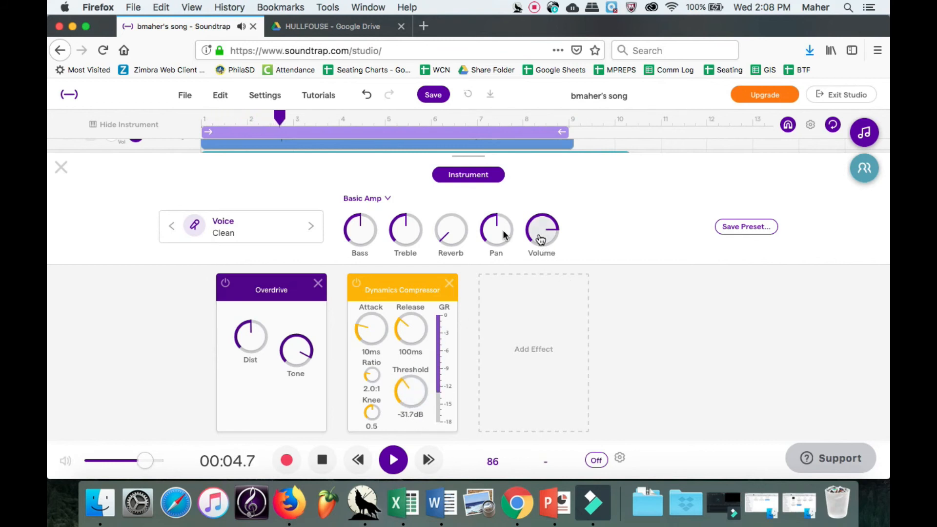
click(61, 167)
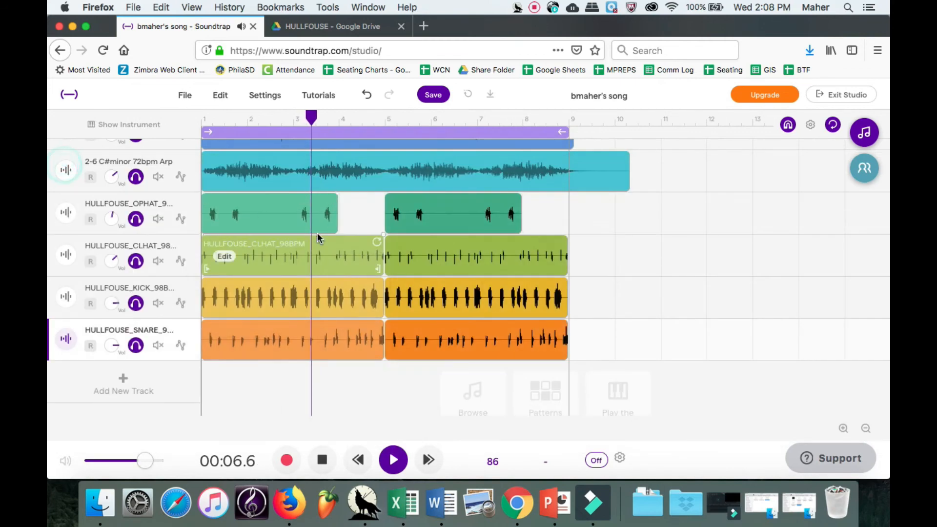
scroll(318, 238, up, 8)
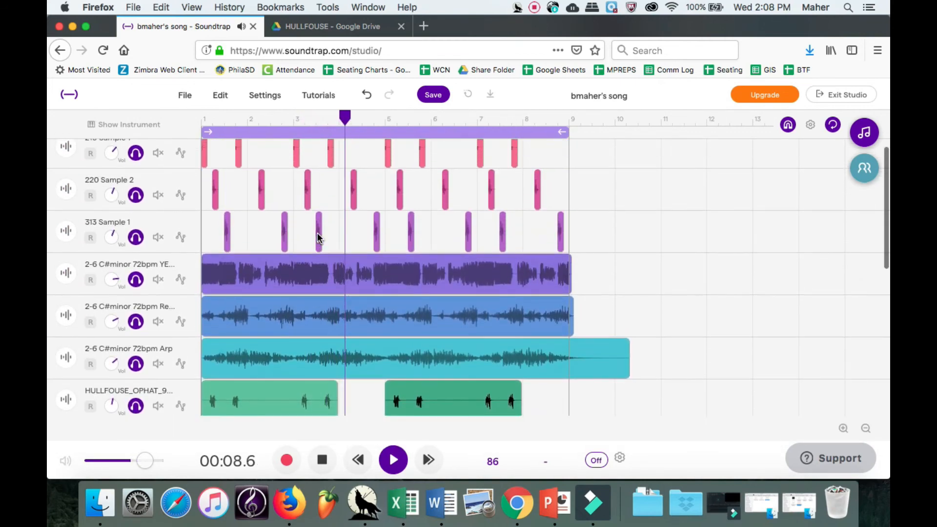
scroll(317, 237, down, 3)
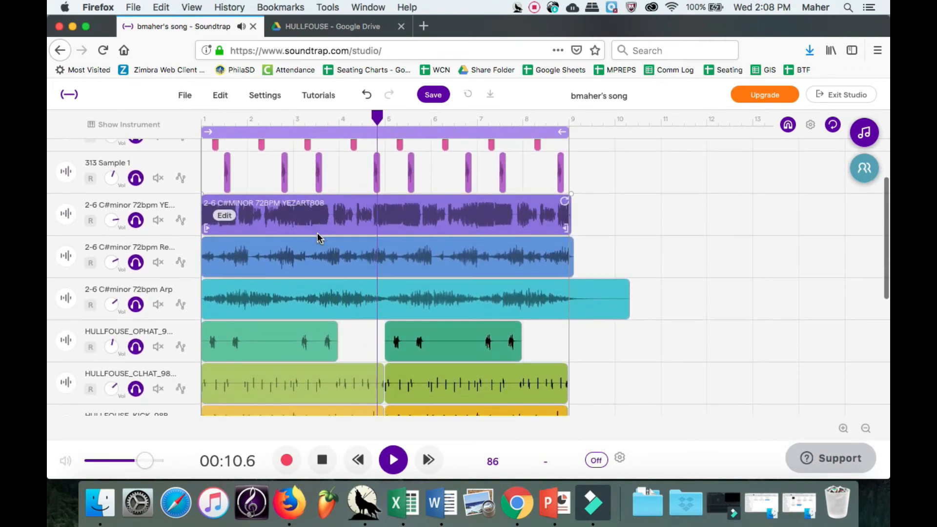
scroll(318, 237, down, 1)
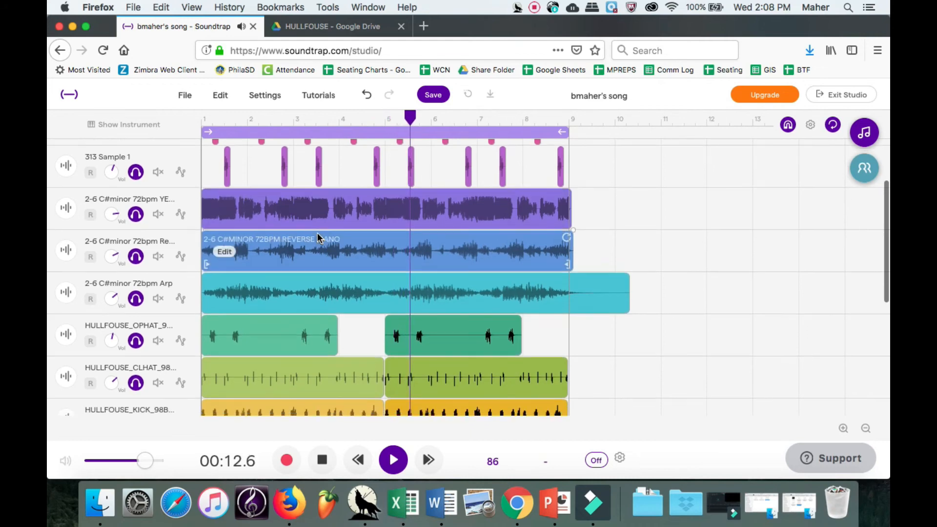
scroll(319, 237, down, 2)
scroll(318, 259, up, 5)
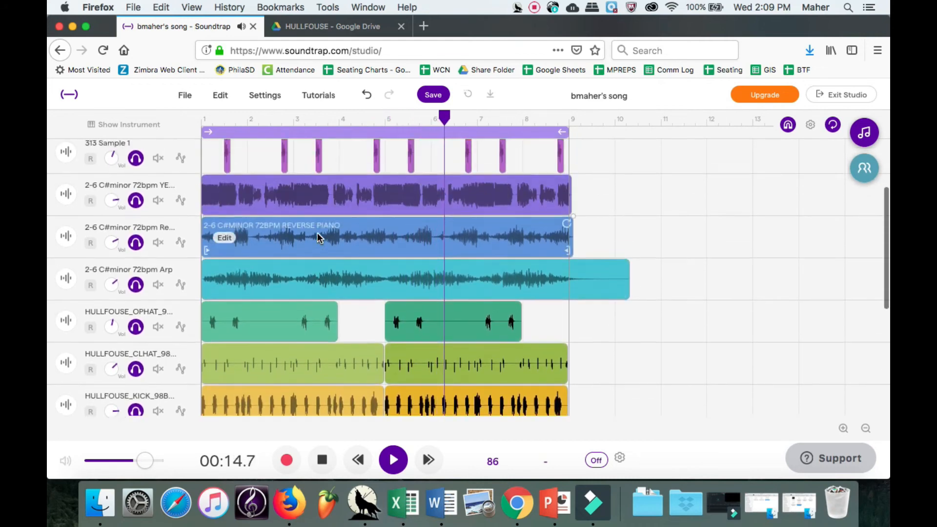
click(321, 460)
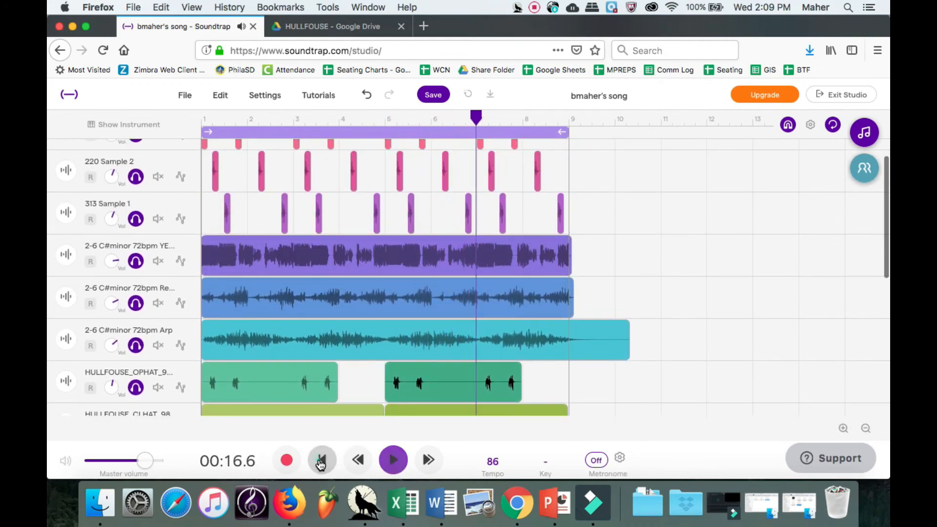
click(320, 461)
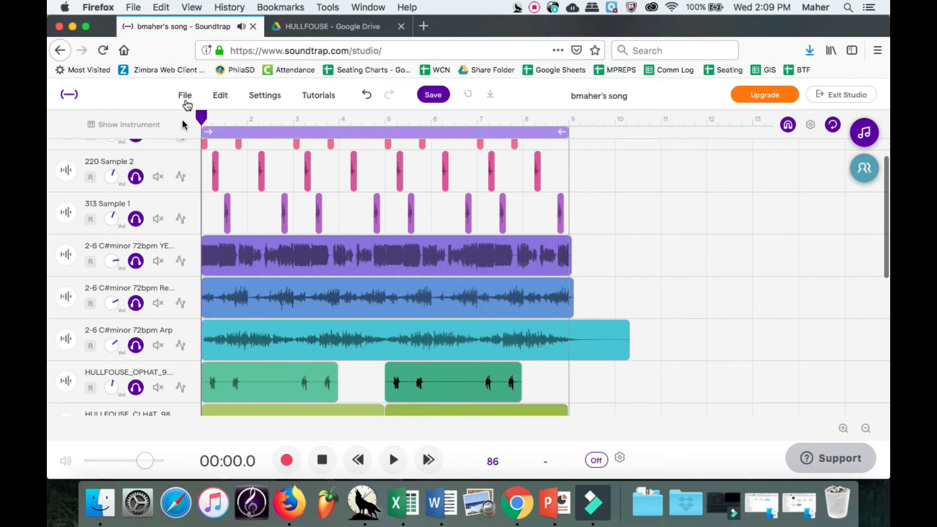
click(193, 97)
click(253, 243)
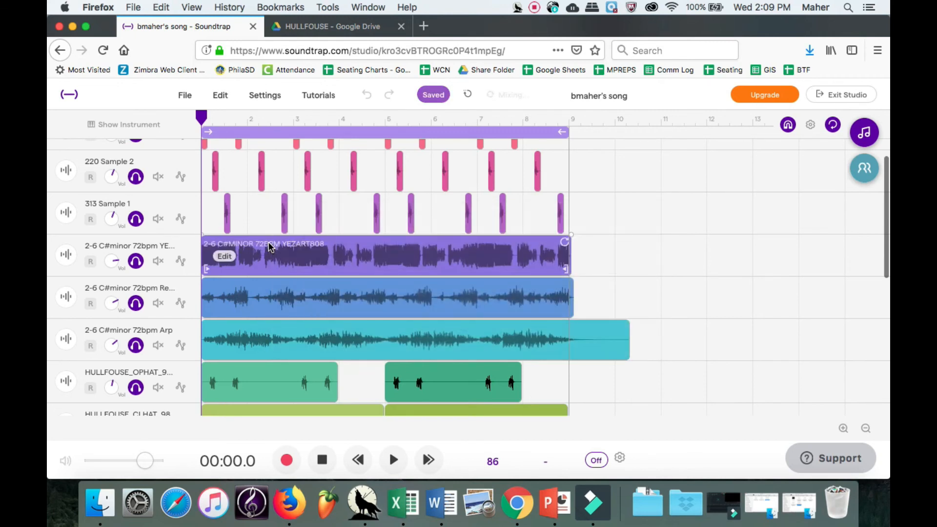
Export the project to an MP3 file, dismiss the mixing notice, and end the screen recording.
click(177, 97)
mouse_move(263, 321)
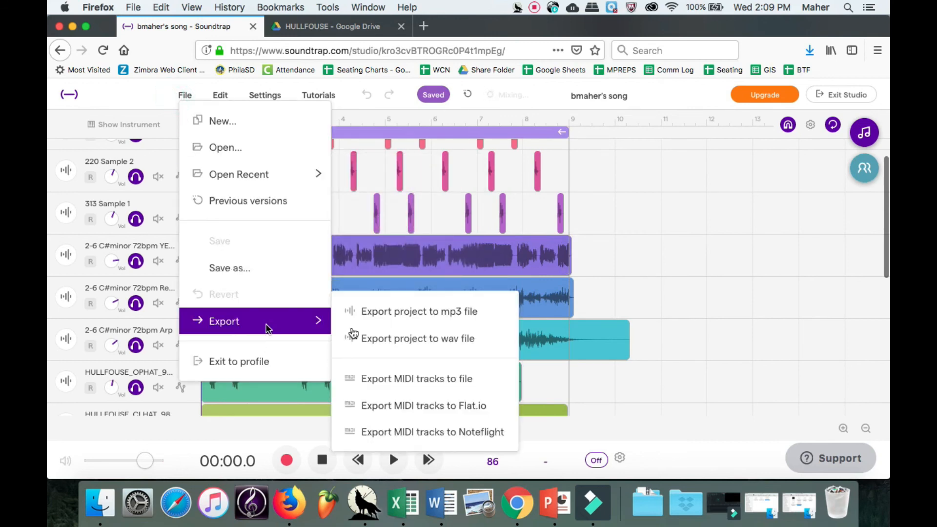
click(424, 318)
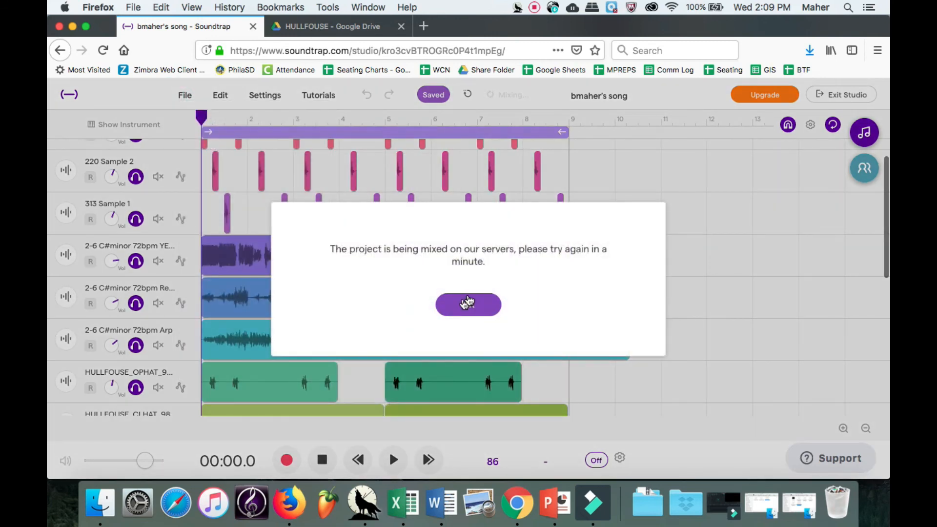
click(469, 303)
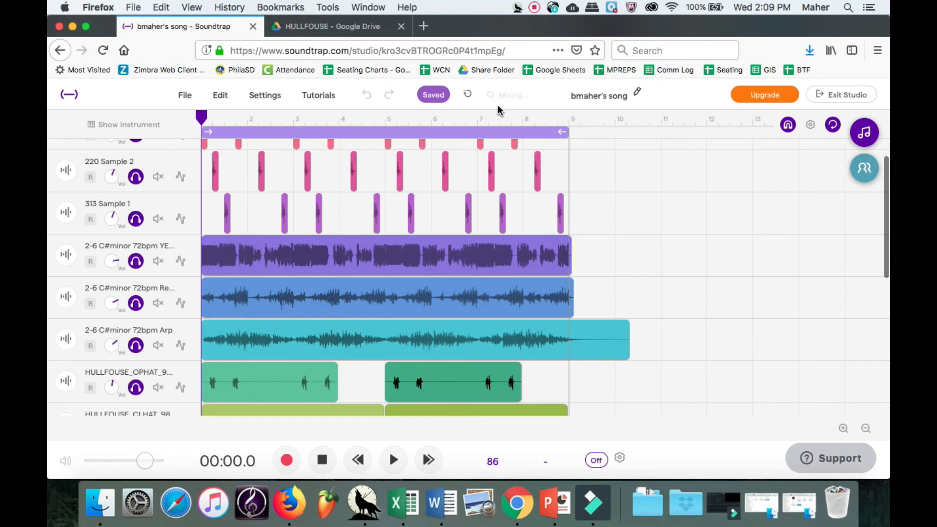
click(535, 7)
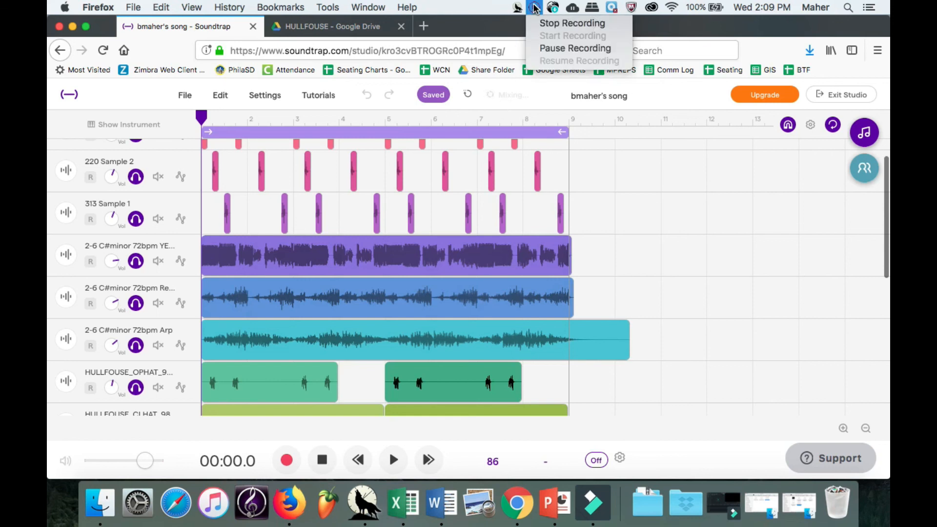
click(550, 24)
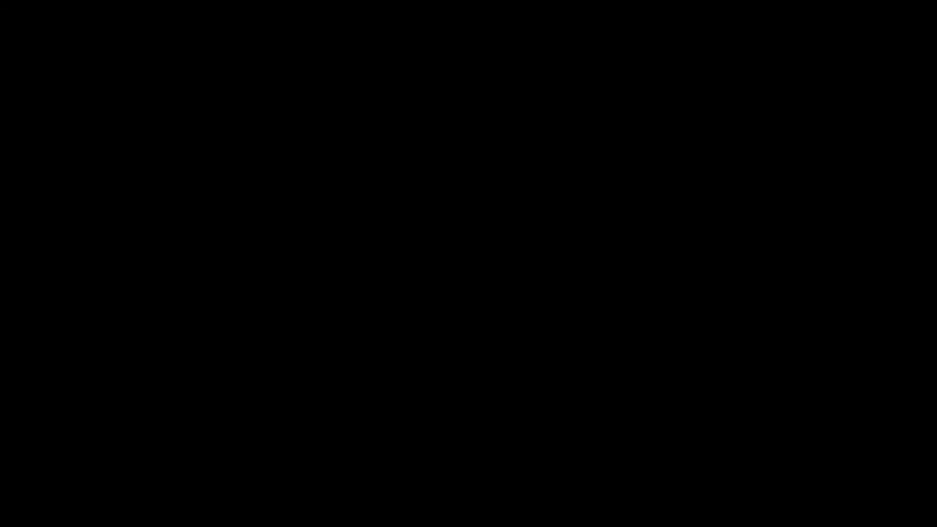